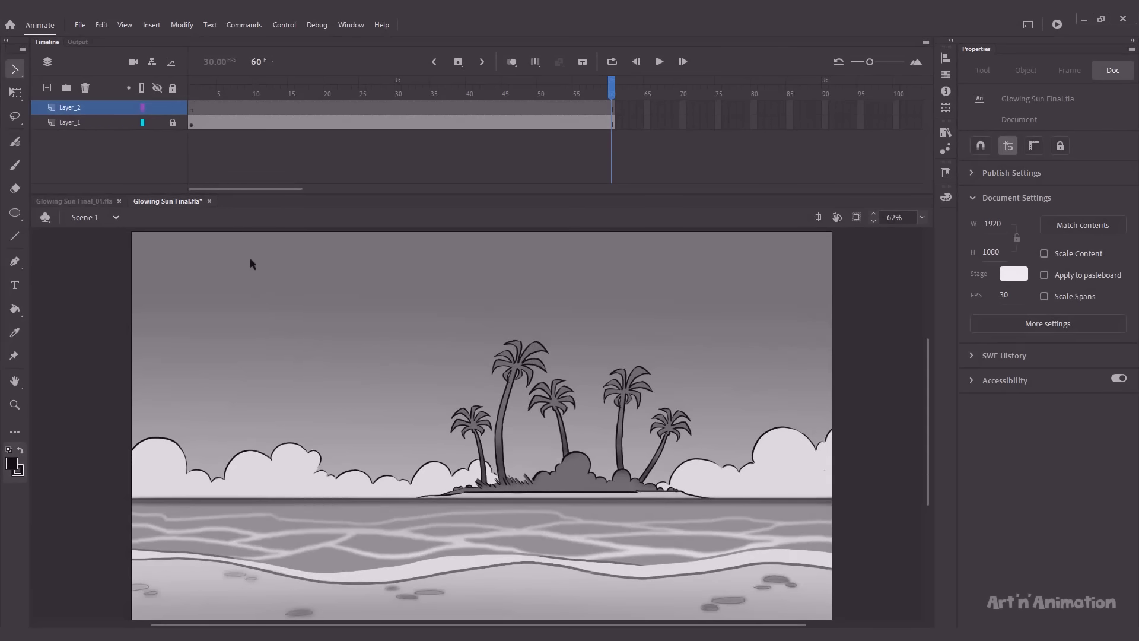
# Step: Rename Layer_1 as bg and Layer_2 as animation
pyautogui.doubleClick(70, 122)
pyautogui.write('bg')
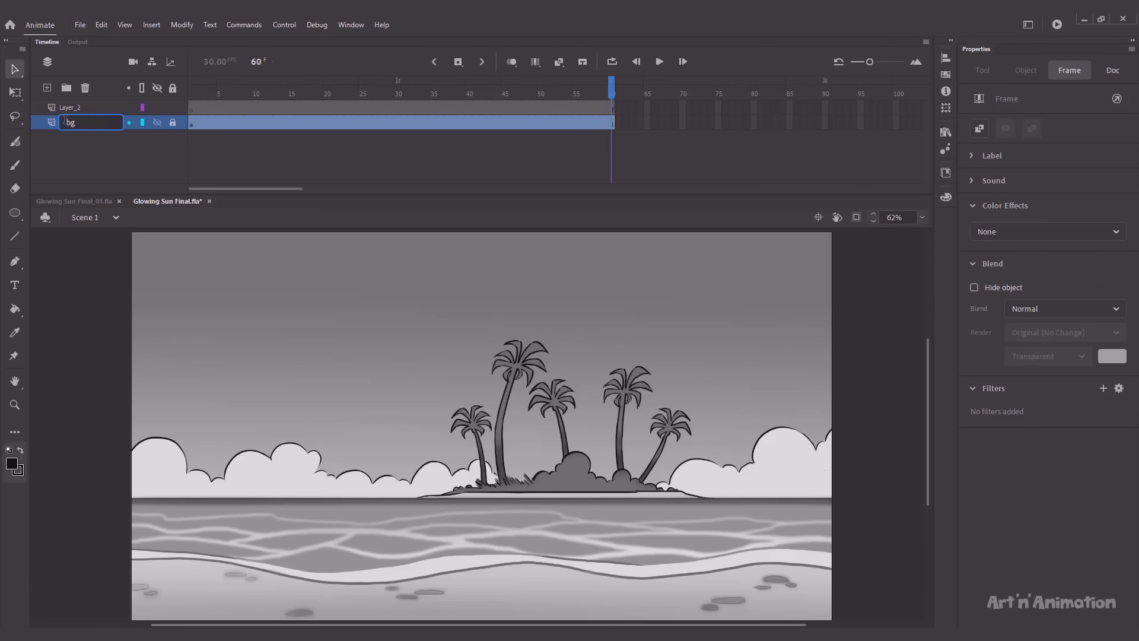
pyautogui.doubleClick(70, 108)
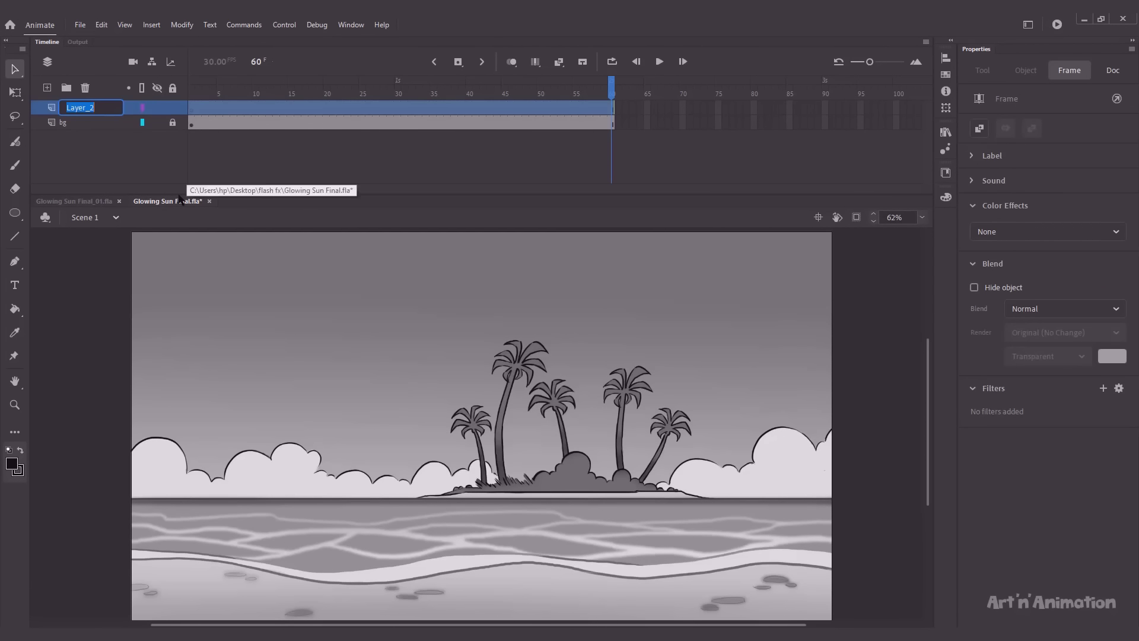
pyautogui.write('animation')
pyautogui.press('Return')
pyautogui.click(279, 276)
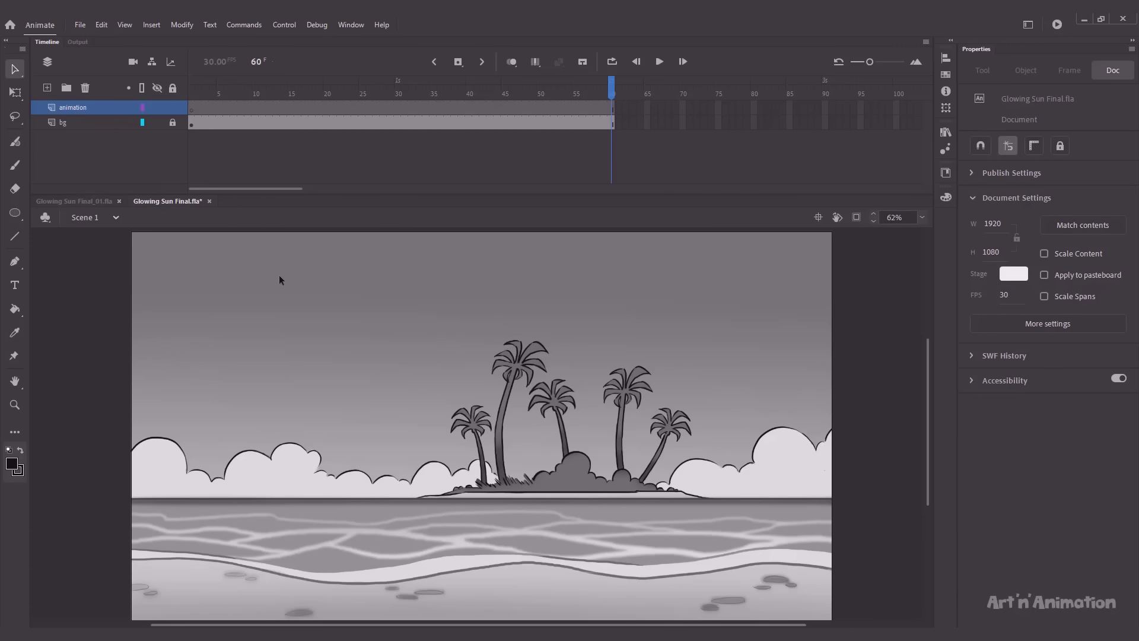
# Step: Draw a circle about 245 px wide in the sky on the animation layer and delete its outline
pyautogui.press('o')
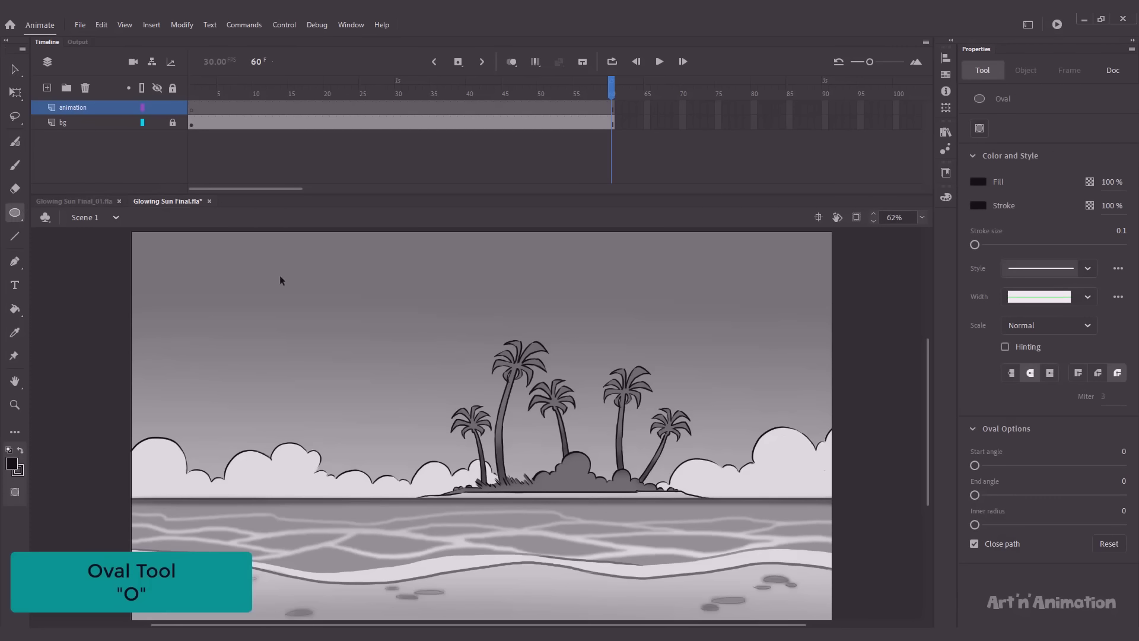
pyautogui.moveTo(251, 267); pyautogui.dragTo(333, 347)
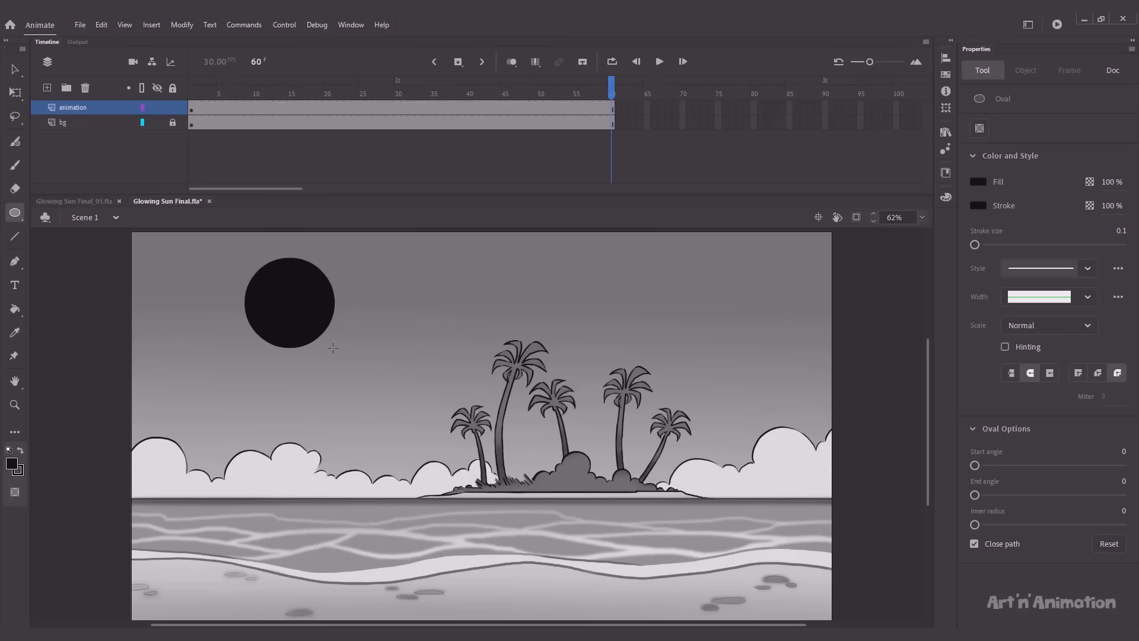
pyautogui.press('v')
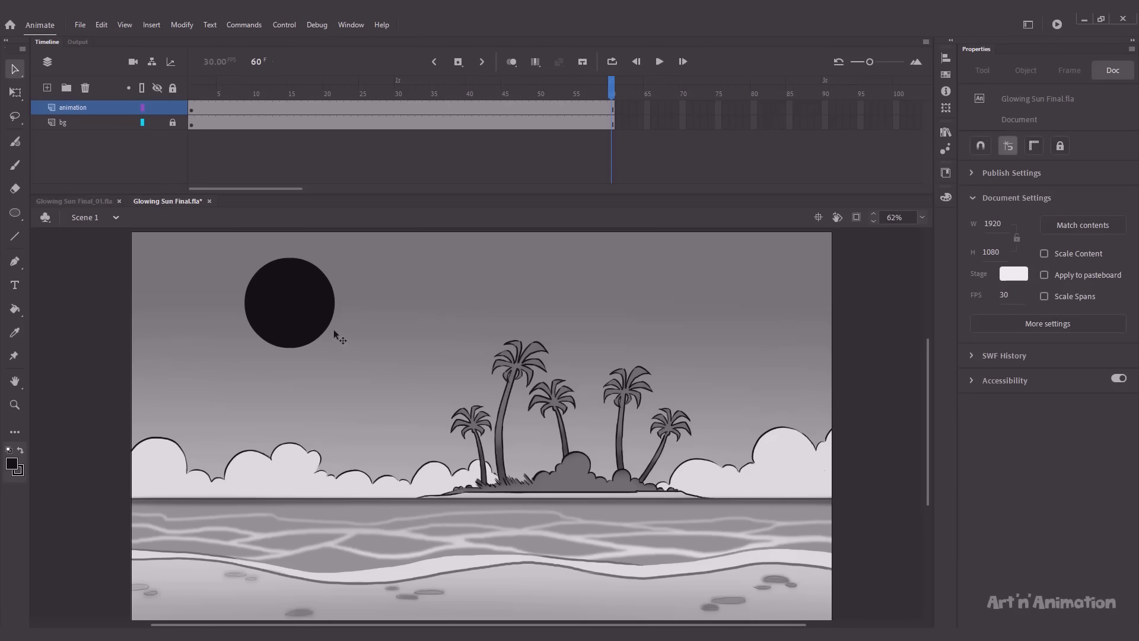
pyautogui.click(334, 310)
pyautogui.click(336, 311)
# Step: Change the circle's fill colour to orange-yellow
pyautogui.click(285, 328)
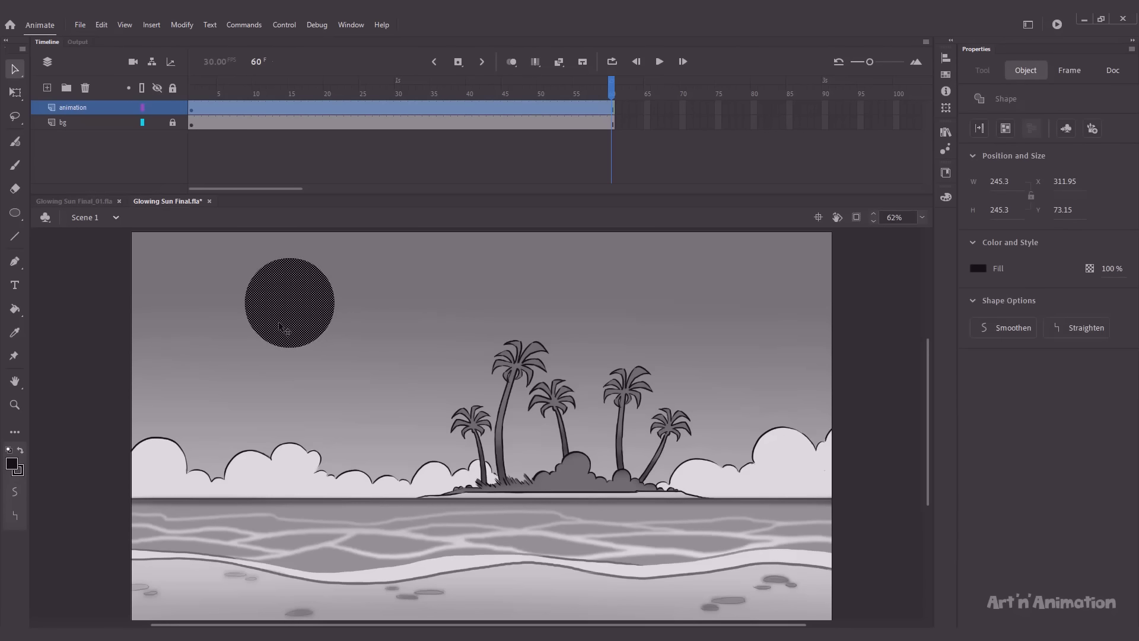
pyautogui.click(979, 270)
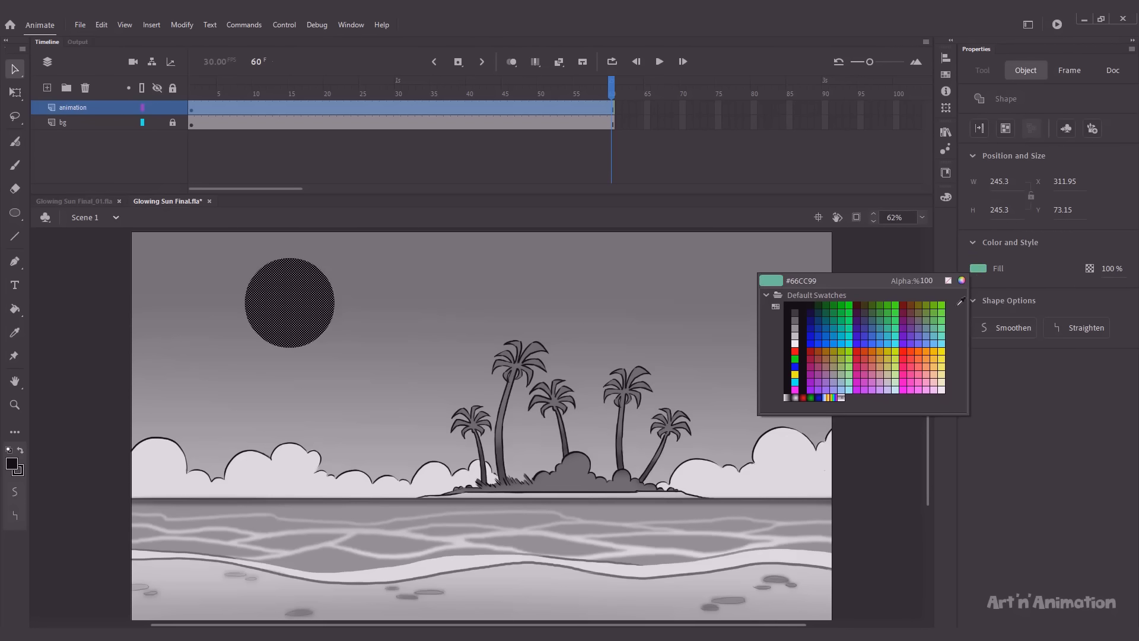
pyautogui.click(936, 347)
pyautogui.click(770, 295)
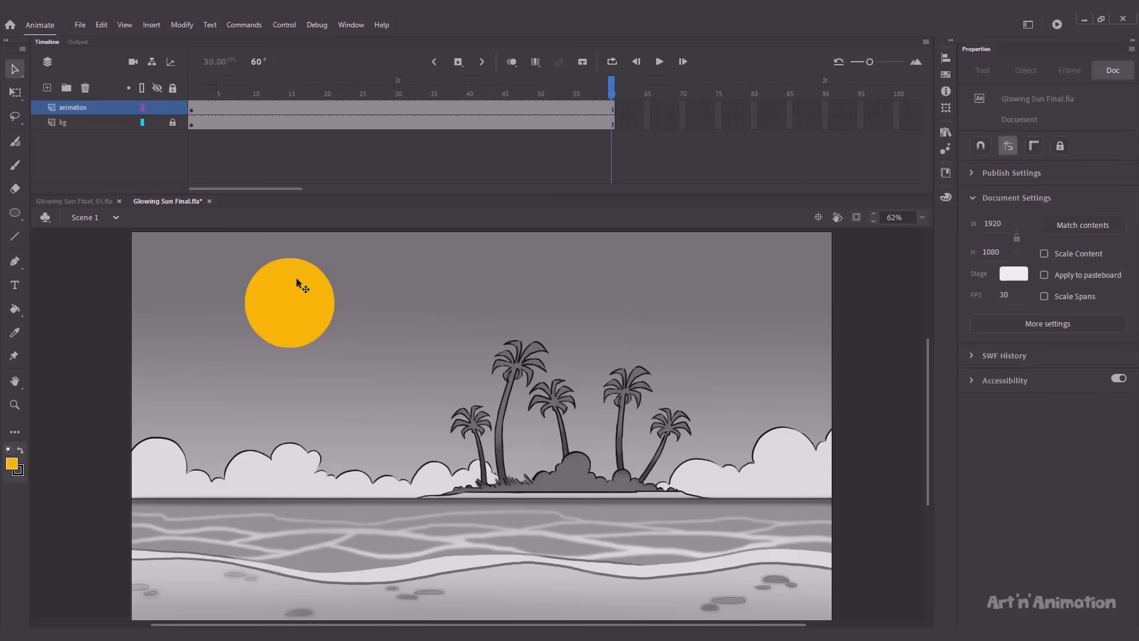
# Step: Apply Soften Fill Edges to the orange circle with distance 120 px, 14 steps and Expand direction
pyautogui.moveTo(298, 276); pyautogui.dragTo(301, 277)
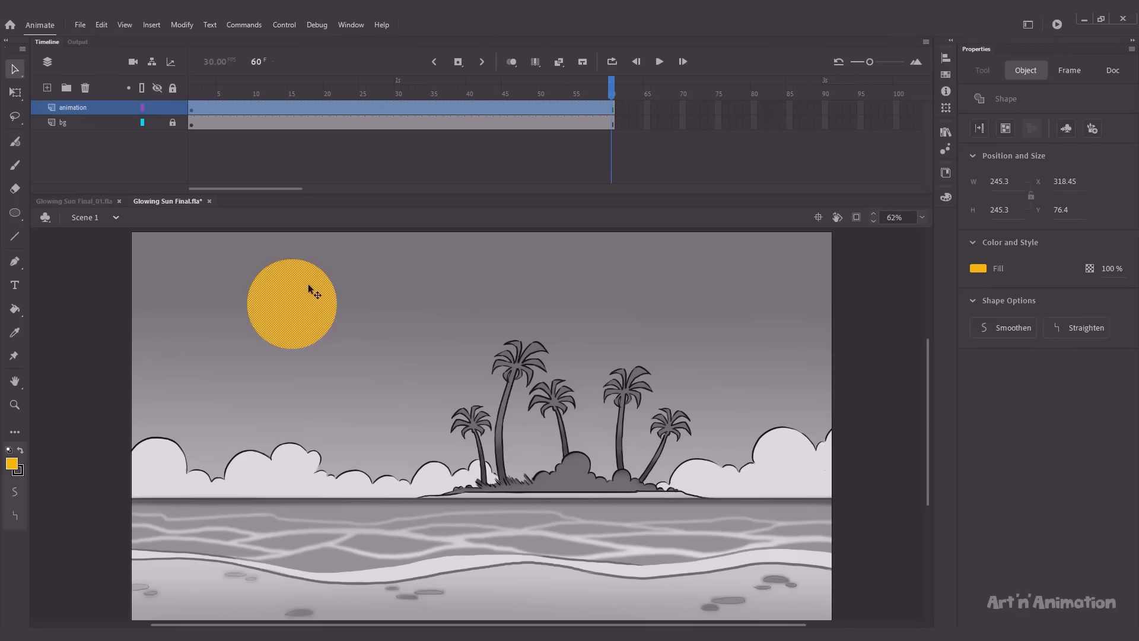
pyautogui.click(181, 24)
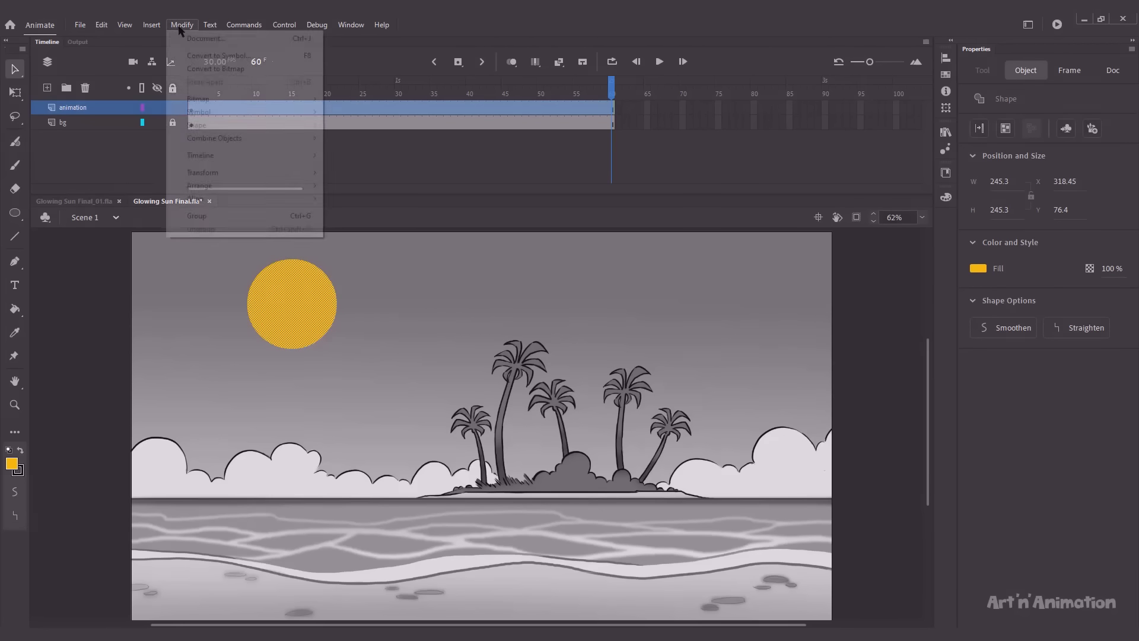
pyautogui.moveTo(208, 126)
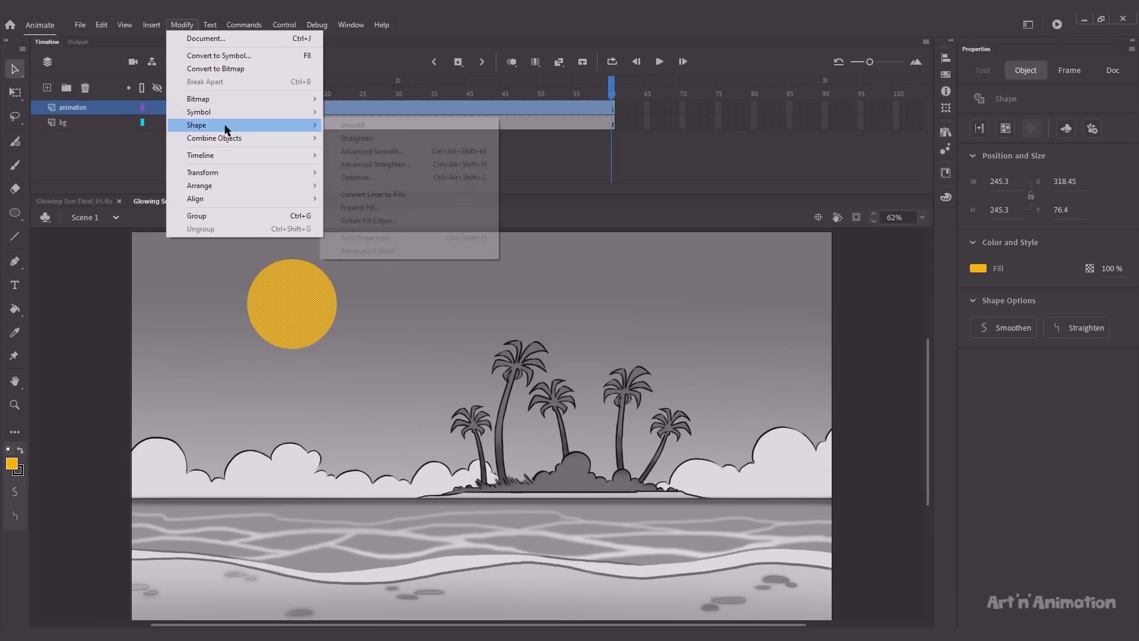
pyautogui.click(368, 221)
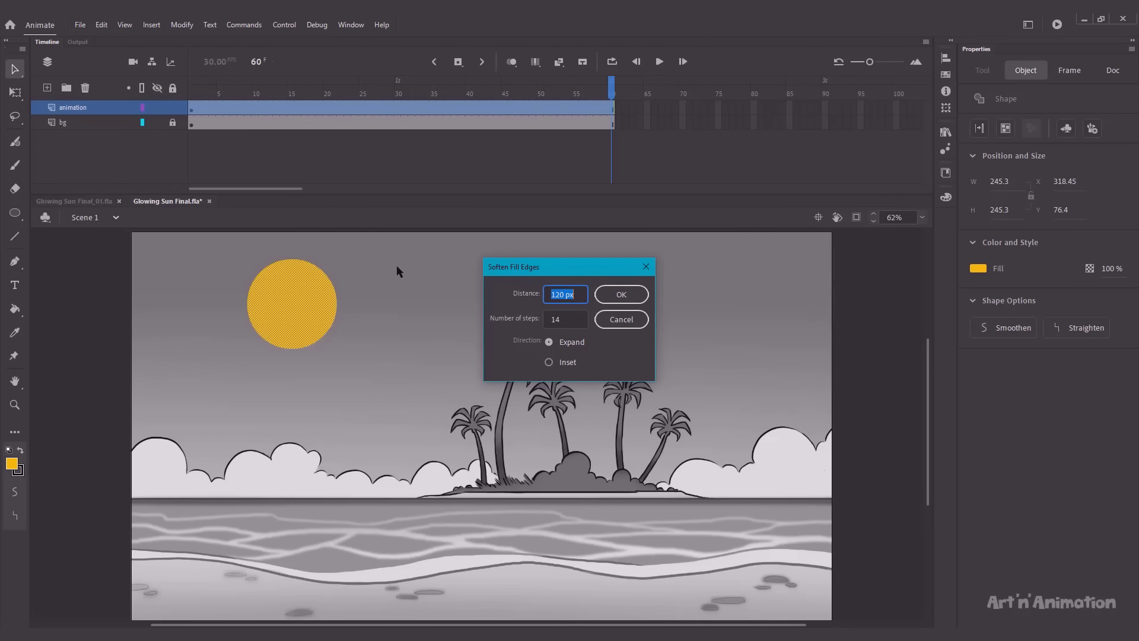
pyautogui.press('Return')
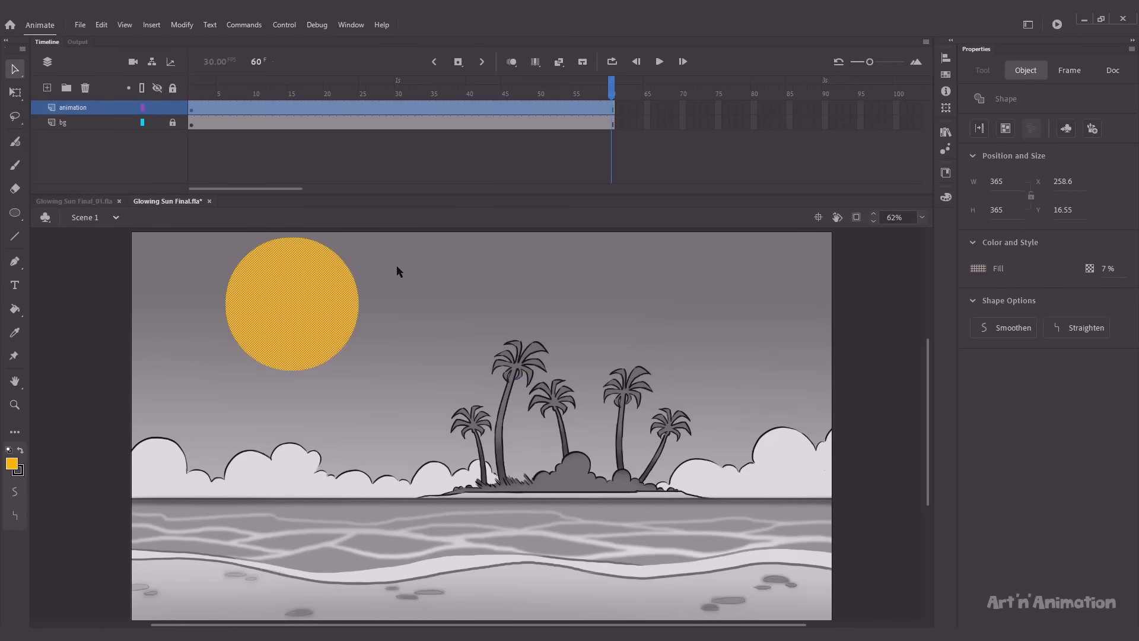
pyautogui.click(390, 269)
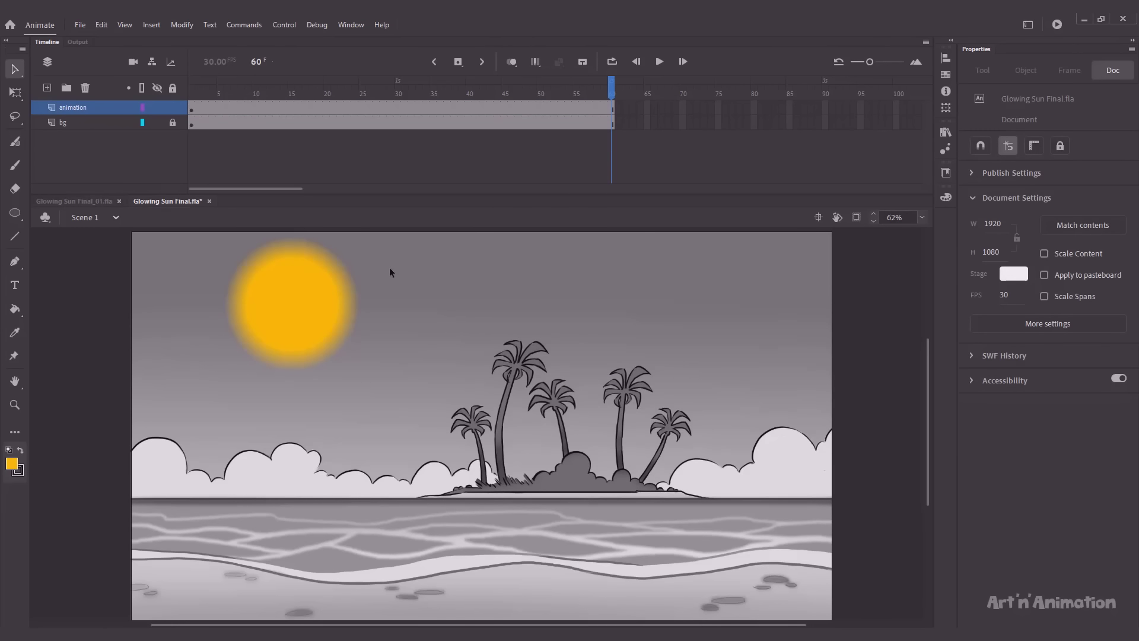
# Step: Convert the softened circle into a graphic symbol named sun
pyautogui.click(301, 270)
pyautogui.press('F8')
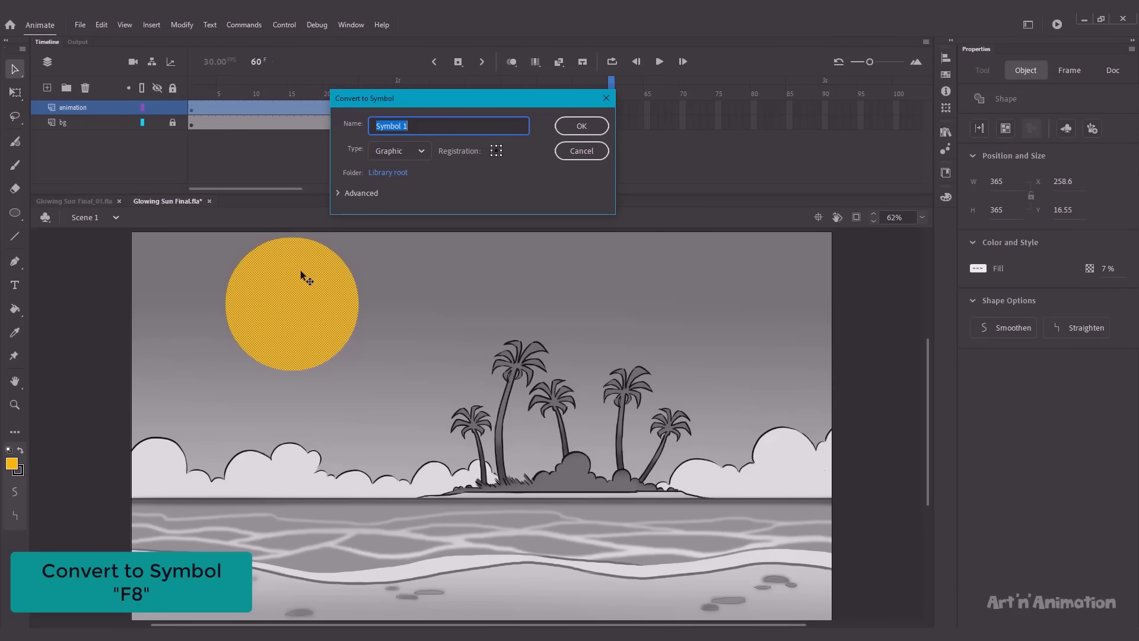
pyautogui.write('sun')
pyautogui.press('Return')
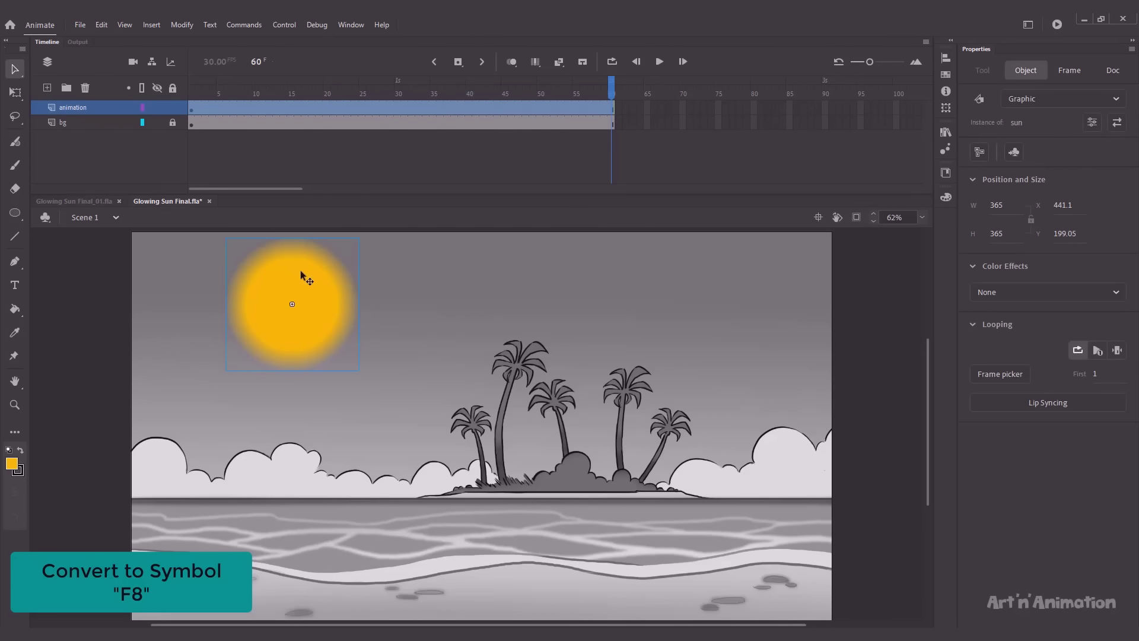
# Step: Open the sun symbol for editing, extend its layer to frame 60 and return to frame 1
pyautogui.doubleClick(300, 270)
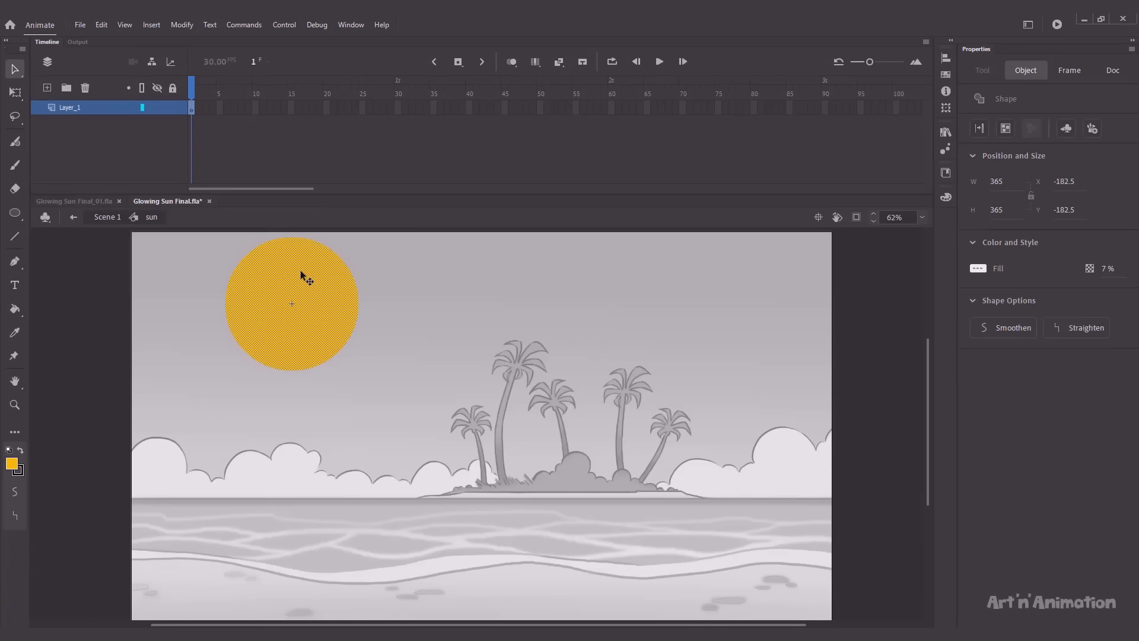
pyautogui.click(613, 108)
pyautogui.hotkey('ctrl', 'shift', 'a')
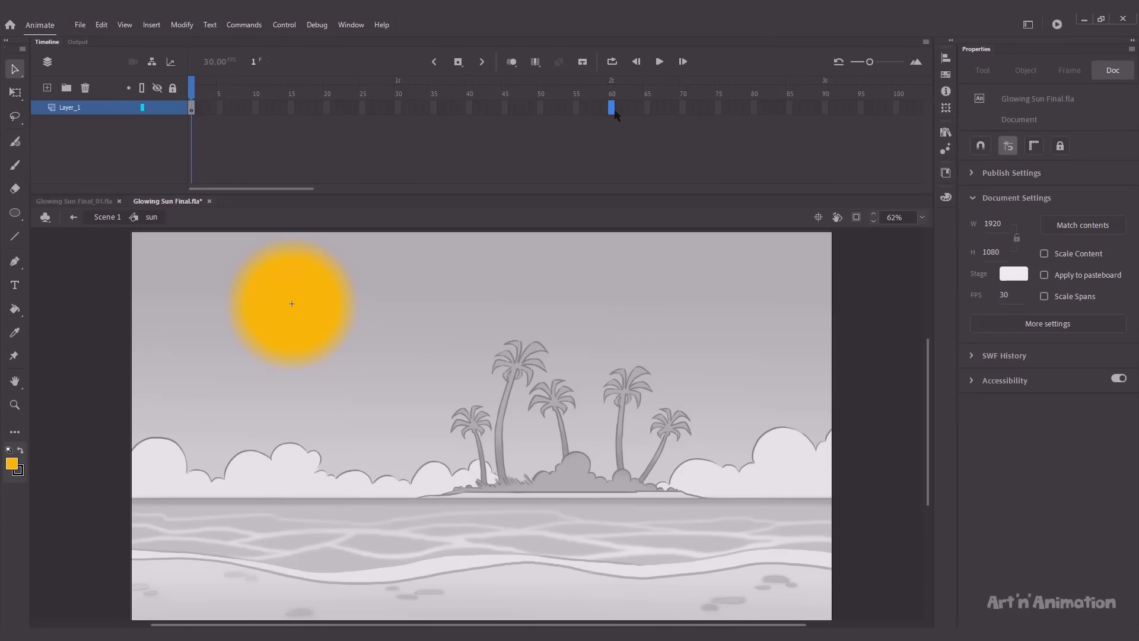
pyautogui.press('F5')
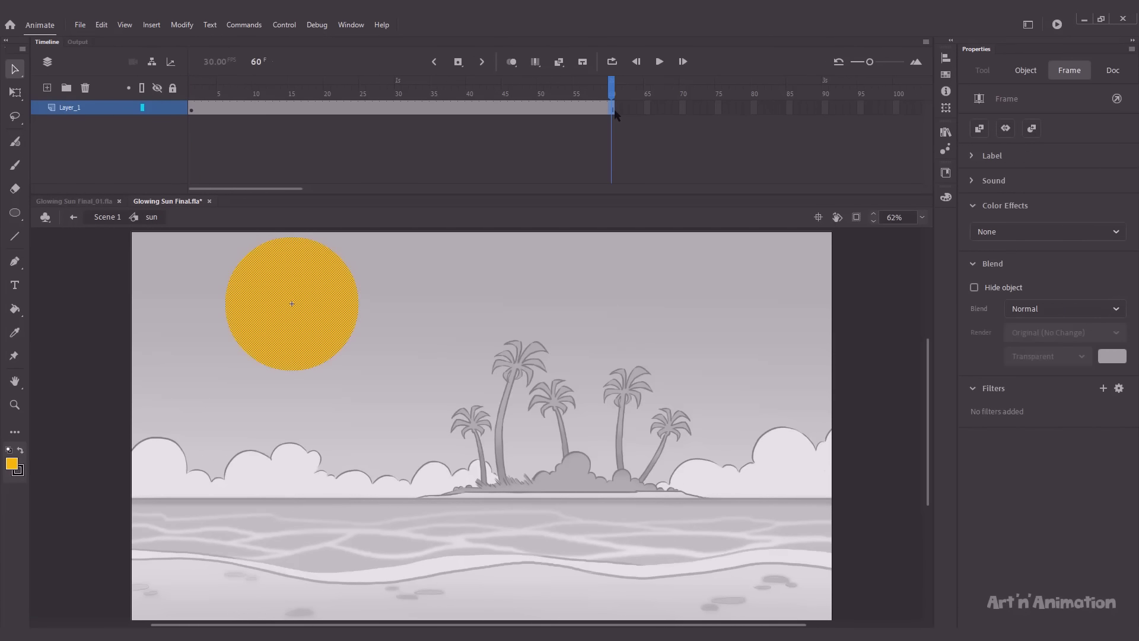
pyautogui.moveTo(613, 110); pyautogui.dragTo(215, 107)
pyautogui.click(193, 95)
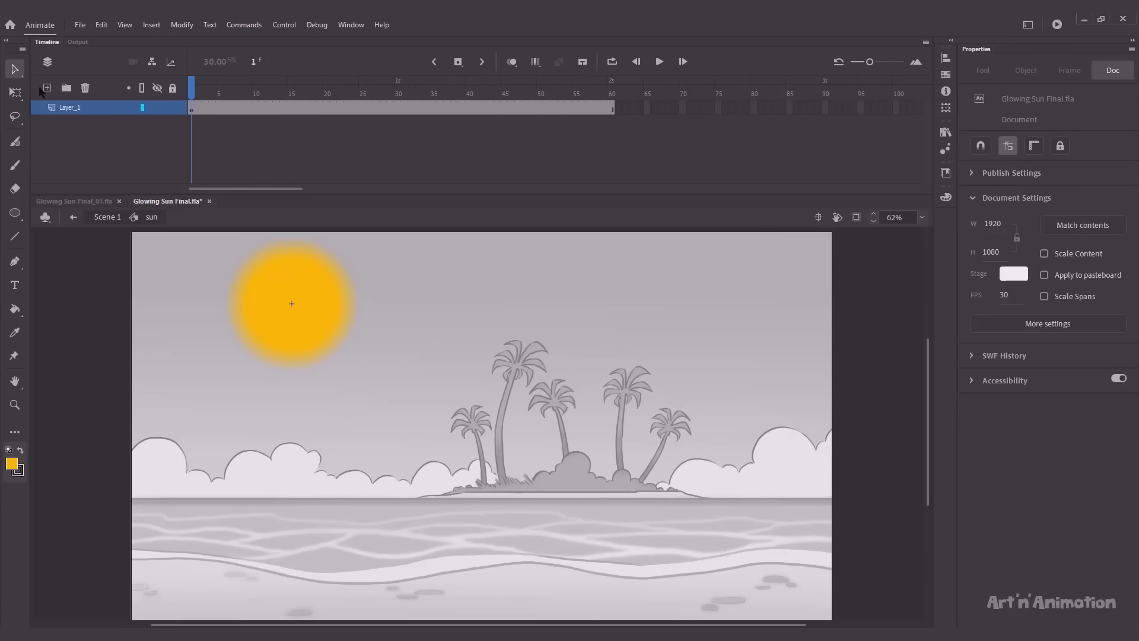
# Step: Duplicate the sun's frames onto a new layer above it, and lock and hide that copy
pyautogui.click(47, 87)
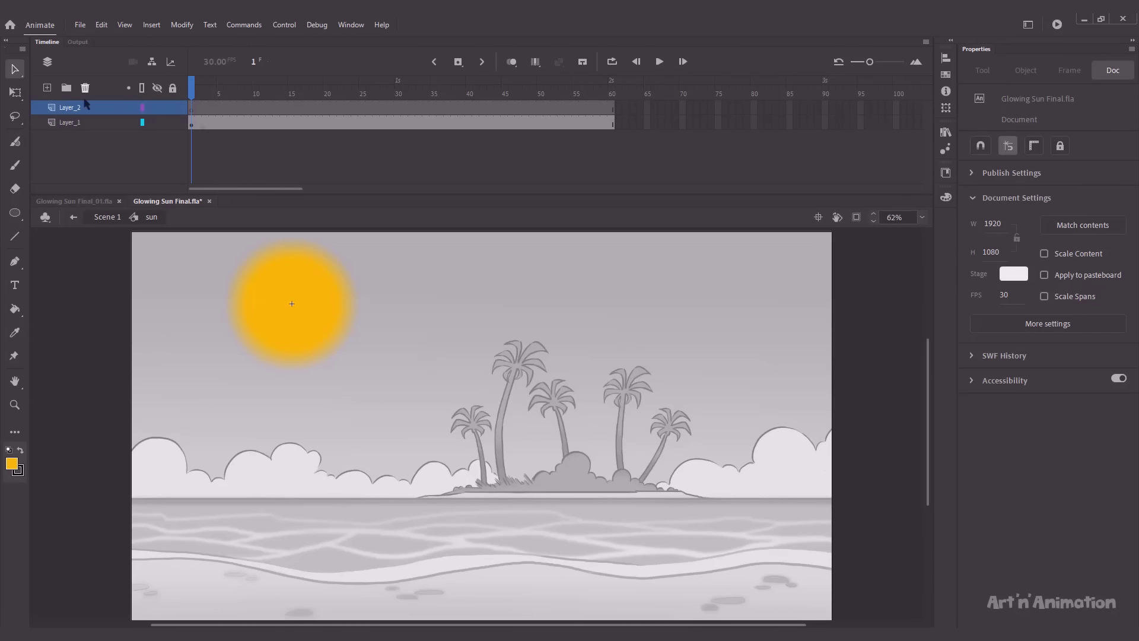
pyautogui.click(194, 124)
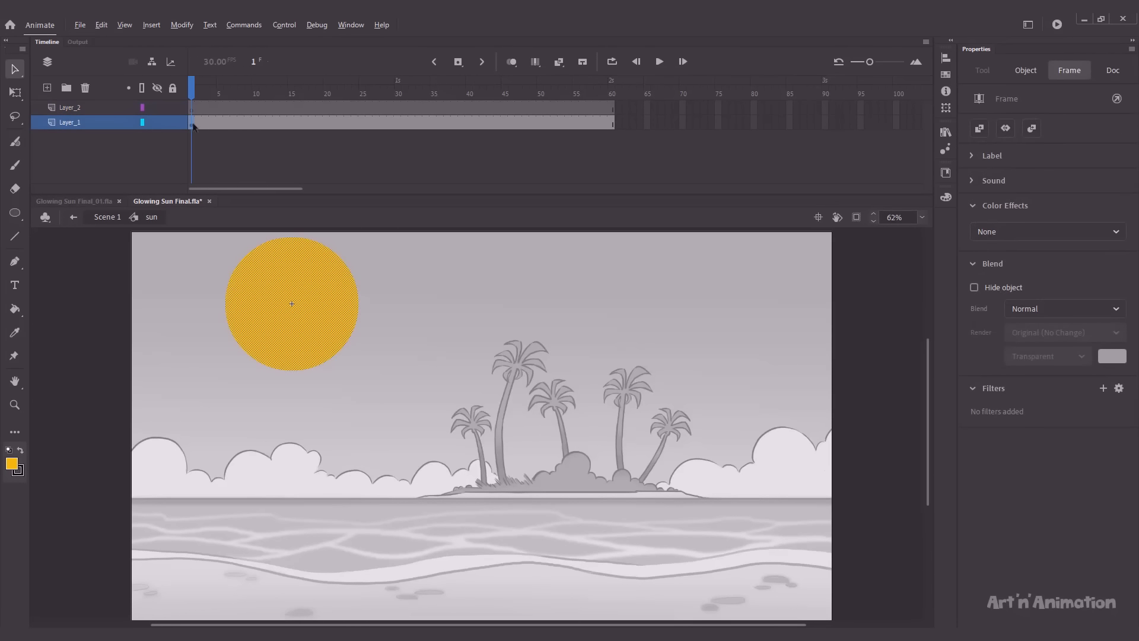
pyautogui.click(181, 105)
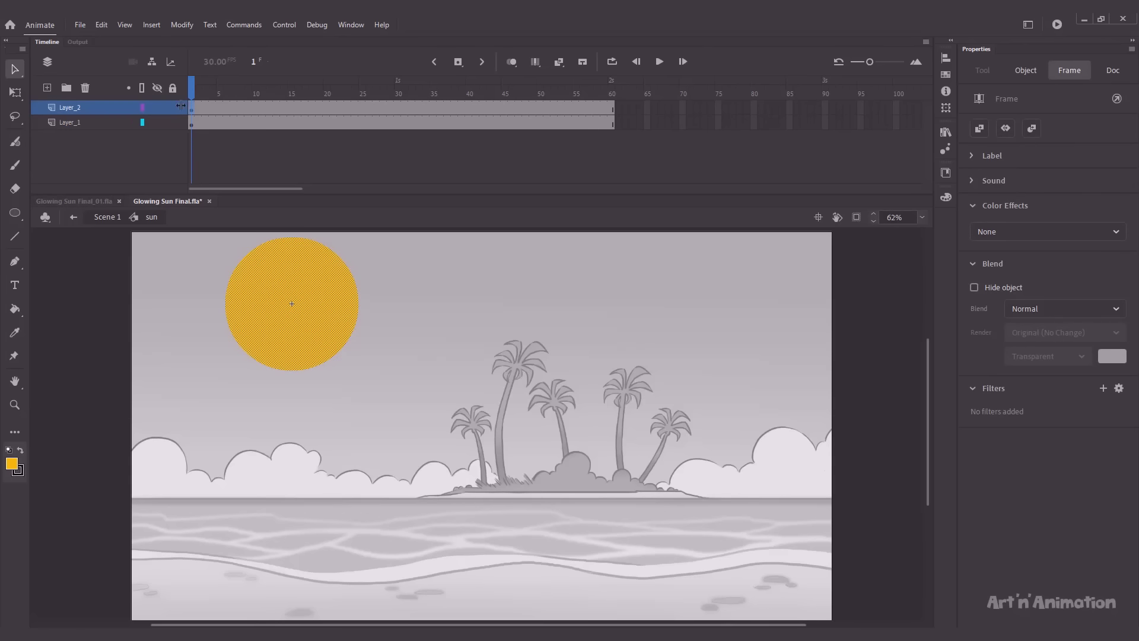
pyautogui.click(174, 109)
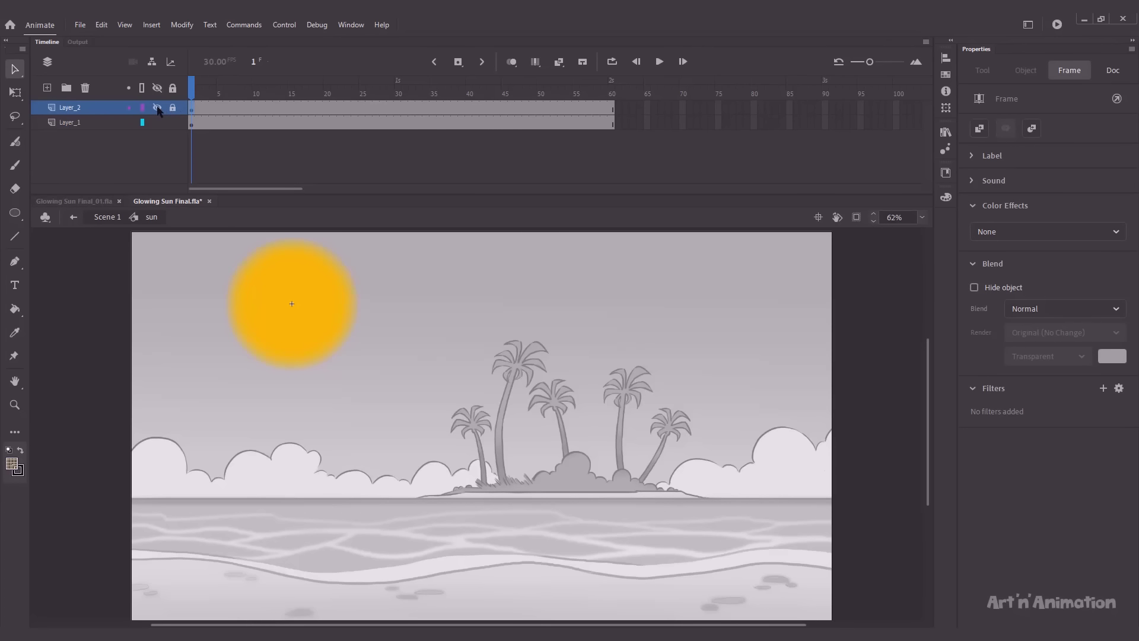
# Step: Convert the sun artwork on Layer_1 into a graphic symbol named shape
pyautogui.click(88, 122)
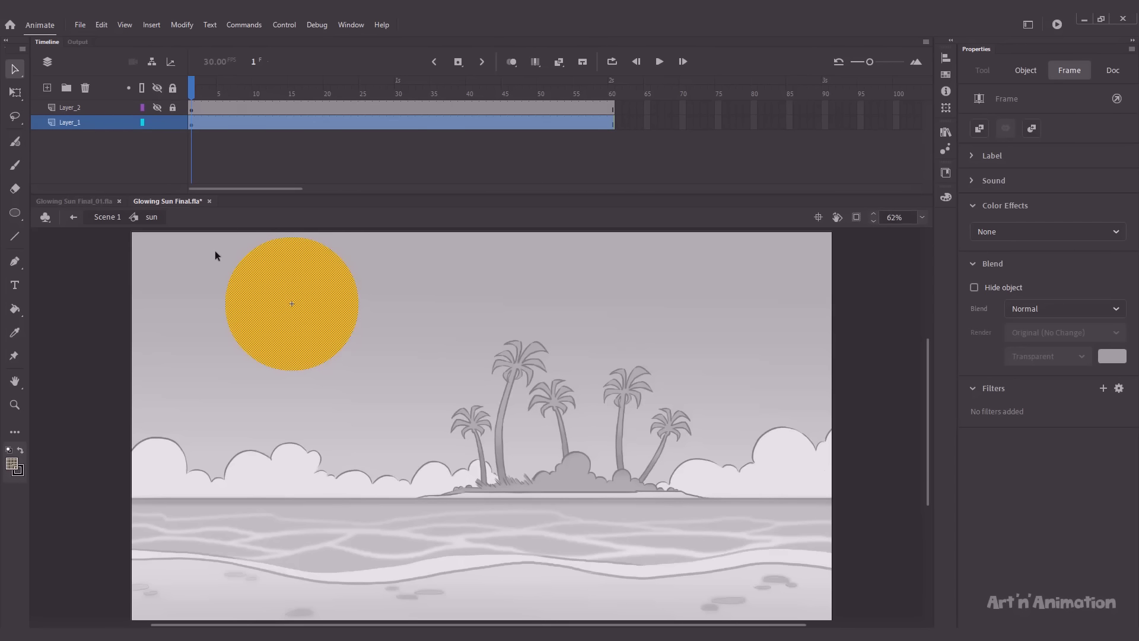
pyautogui.press('F8')
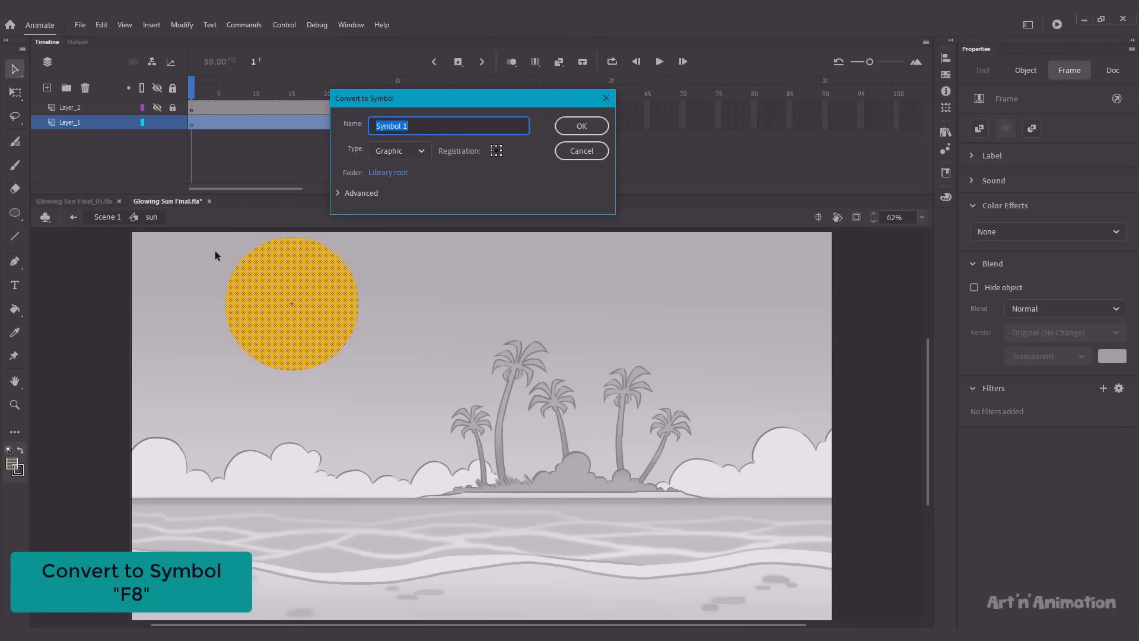
pyautogui.write('shape')
pyautogui.press('Return')
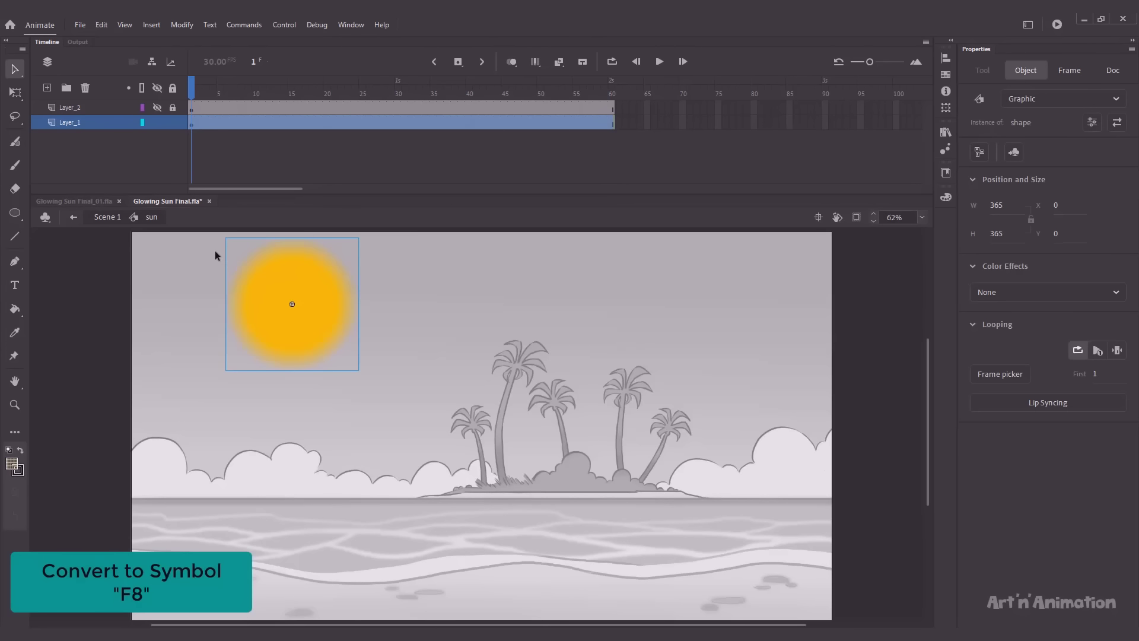
# Step: Open the shape symbol for editing, extend its layer to frame 60 and return to frame 1
pyautogui.doubleClick(278, 293)
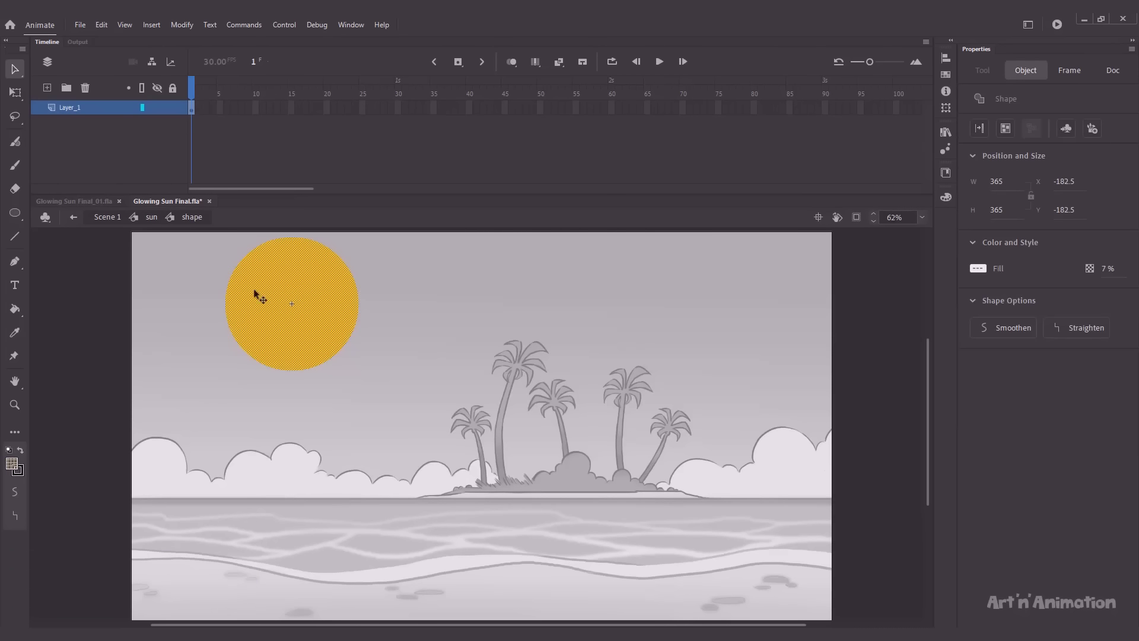
pyautogui.click(189, 279)
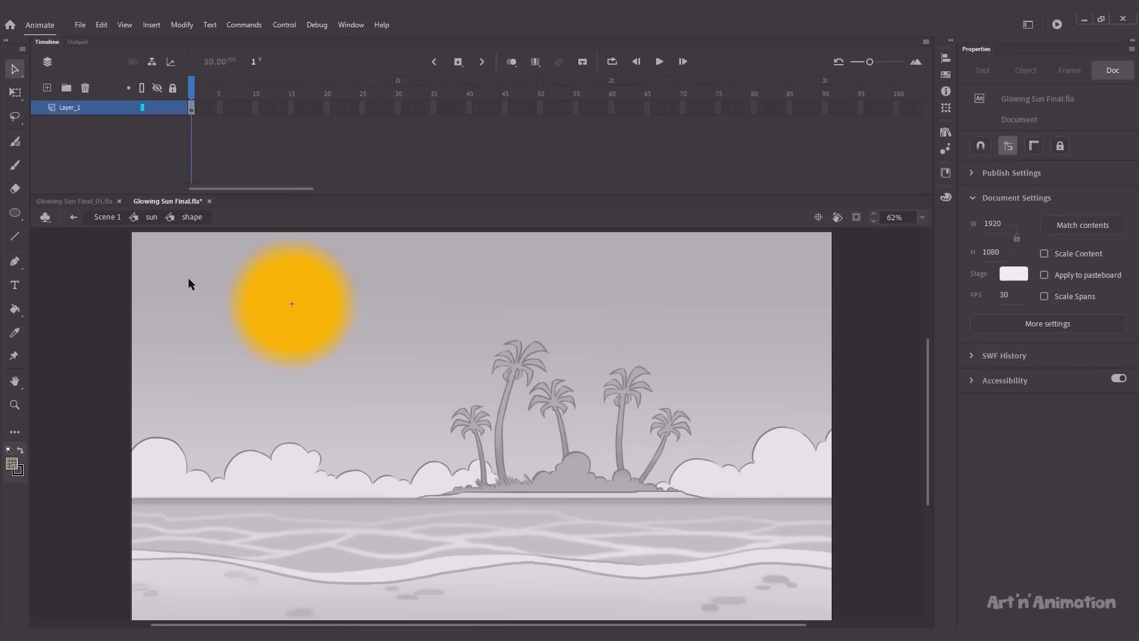
pyautogui.click(611, 108)
pyautogui.press('F5')
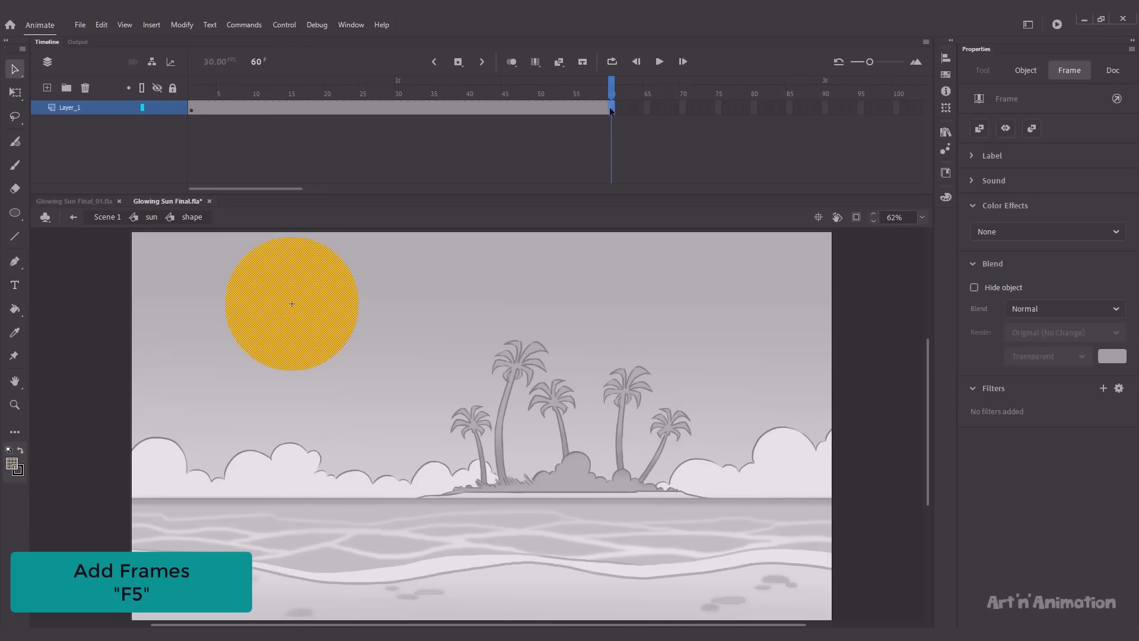
pyautogui.click(190, 95)
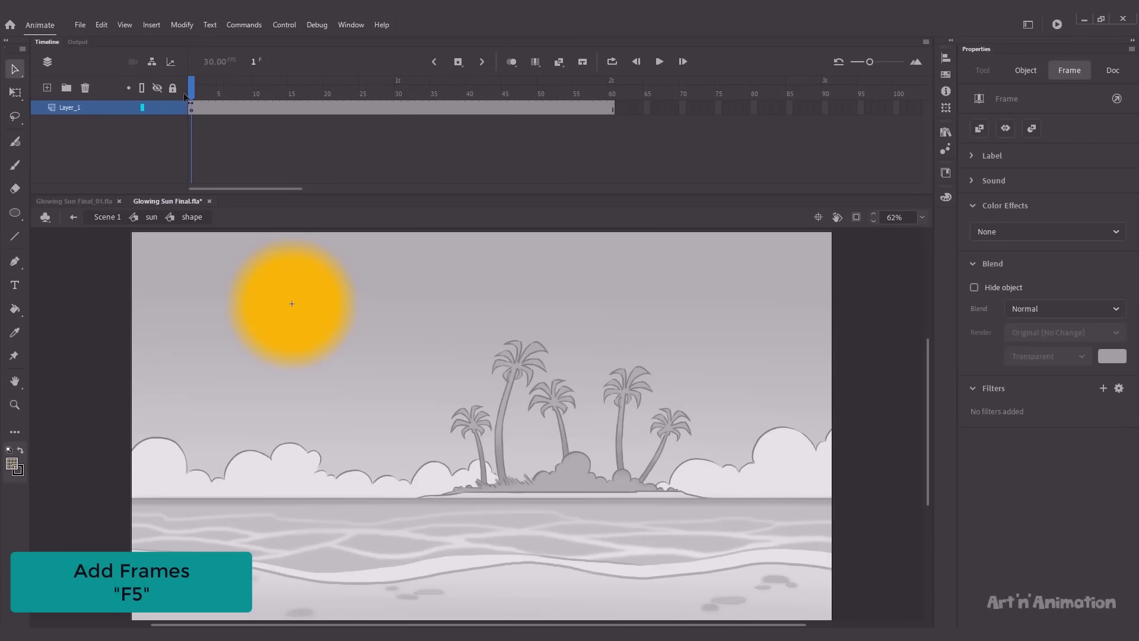
pyautogui.click(310, 276)
pyautogui.click(222, 251)
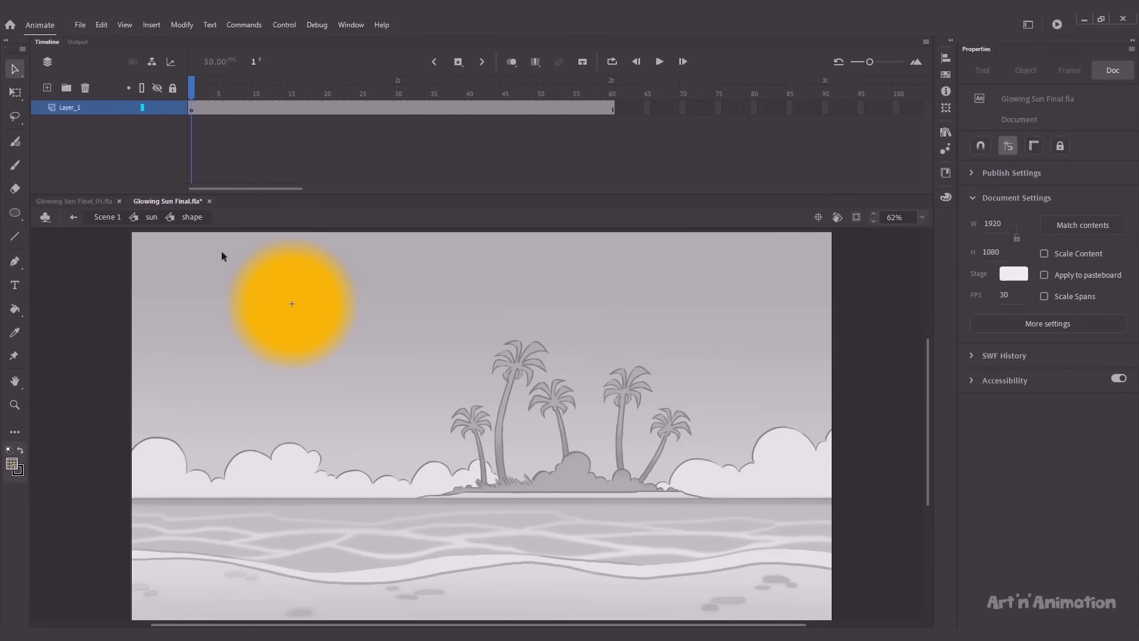
# Step: Add a new layer above Layer_1 inside the shape symbol and lock Layer_1
pyautogui.click(47, 88)
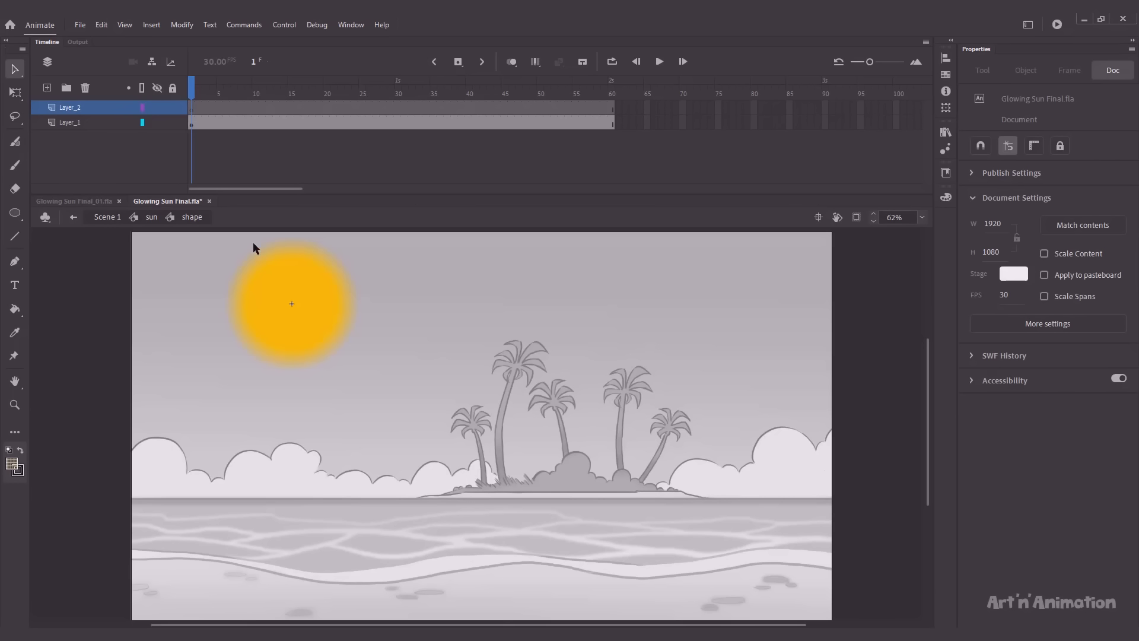
pyautogui.click(173, 122)
# Step: Draw a circle about 206 px in diameter over the sun with a black fill at 100% alpha
pyautogui.press('o')
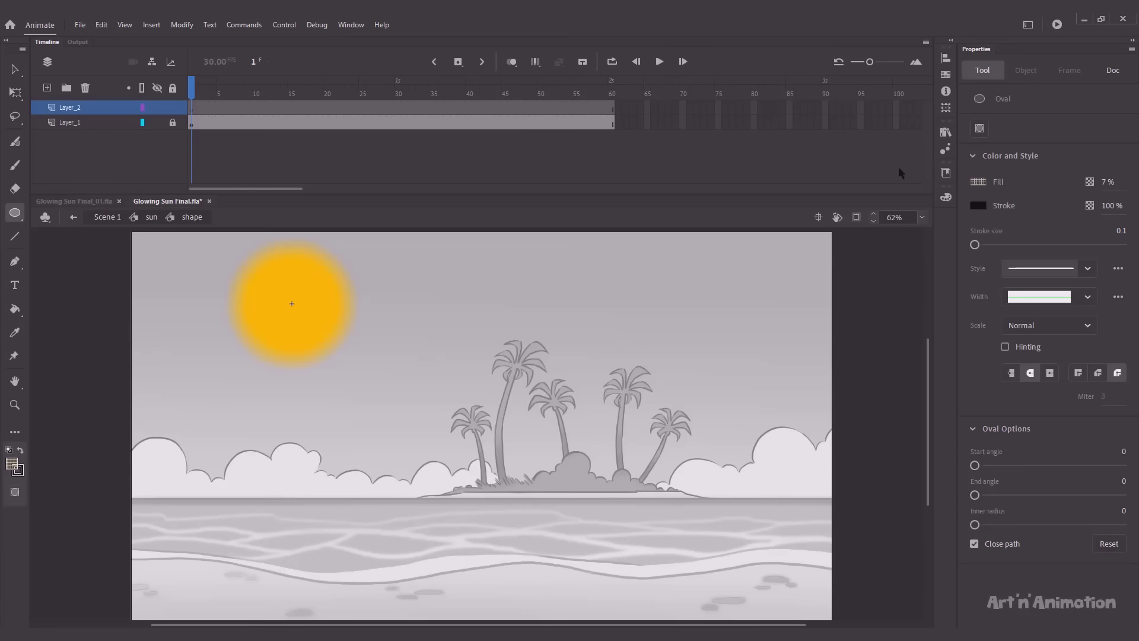
pyautogui.click(978, 182)
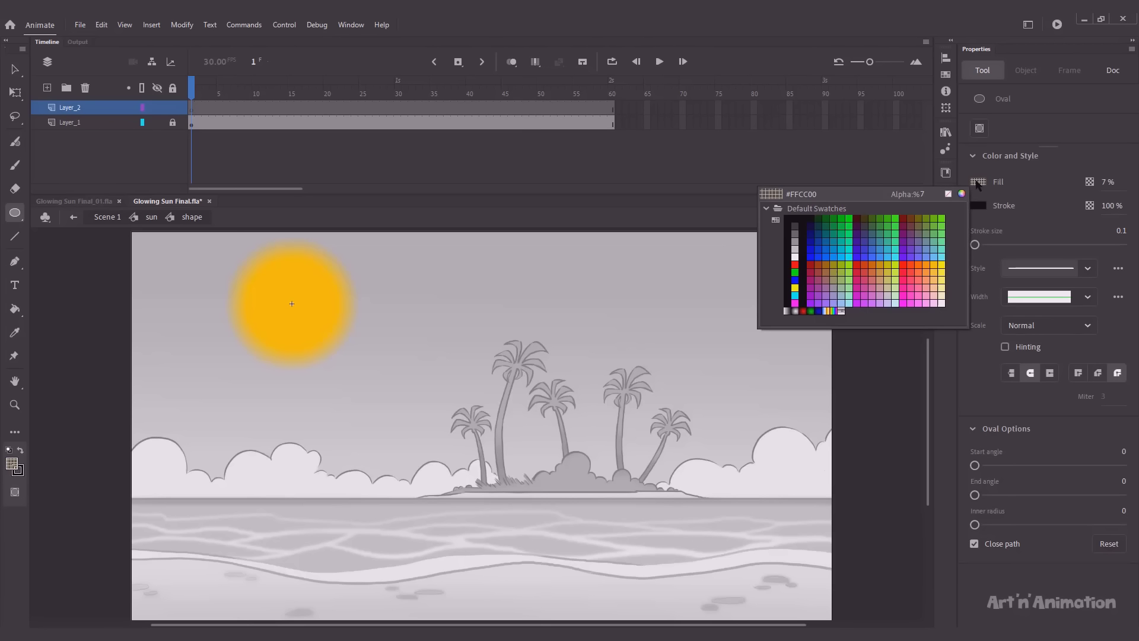
pyautogui.click(803, 218)
pyautogui.click(1107, 182)
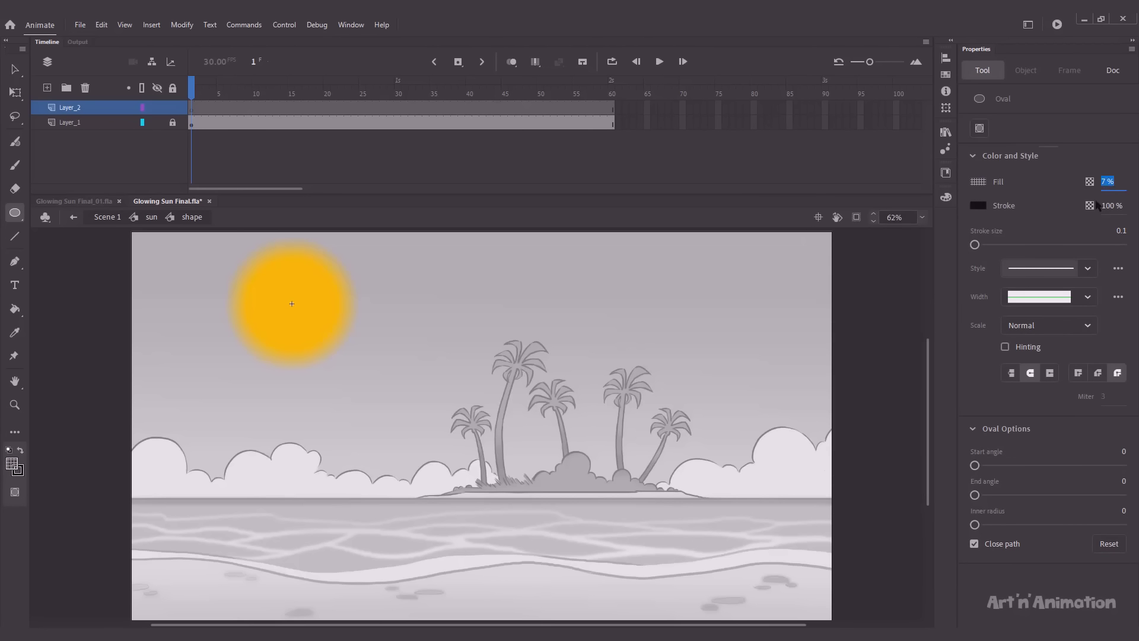
pyautogui.write('100')
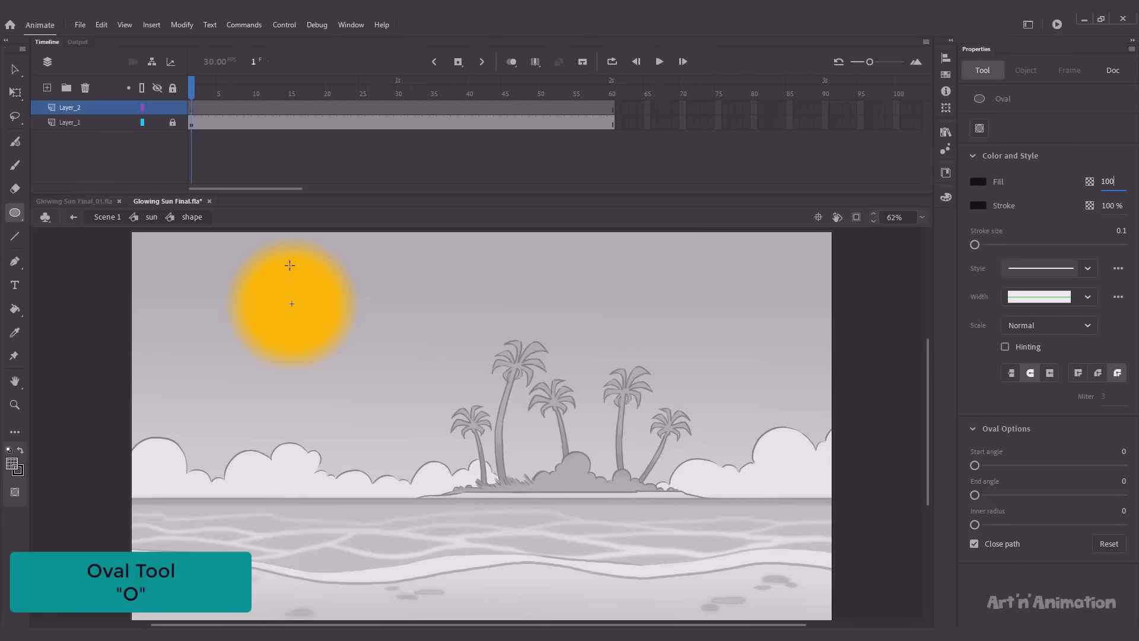
pyautogui.write('o')
pyautogui.moveTo(266, 267)
pyautogui.mouseDown()
pyautogui.moveTo(323, 349)
pyautogui.moveTo(312, 342)
pyautogui.mouseUp()
# Step: Centre the black circle on the sun's registration point and delete its fill, keeping only the outline
pyautogui.press('v')
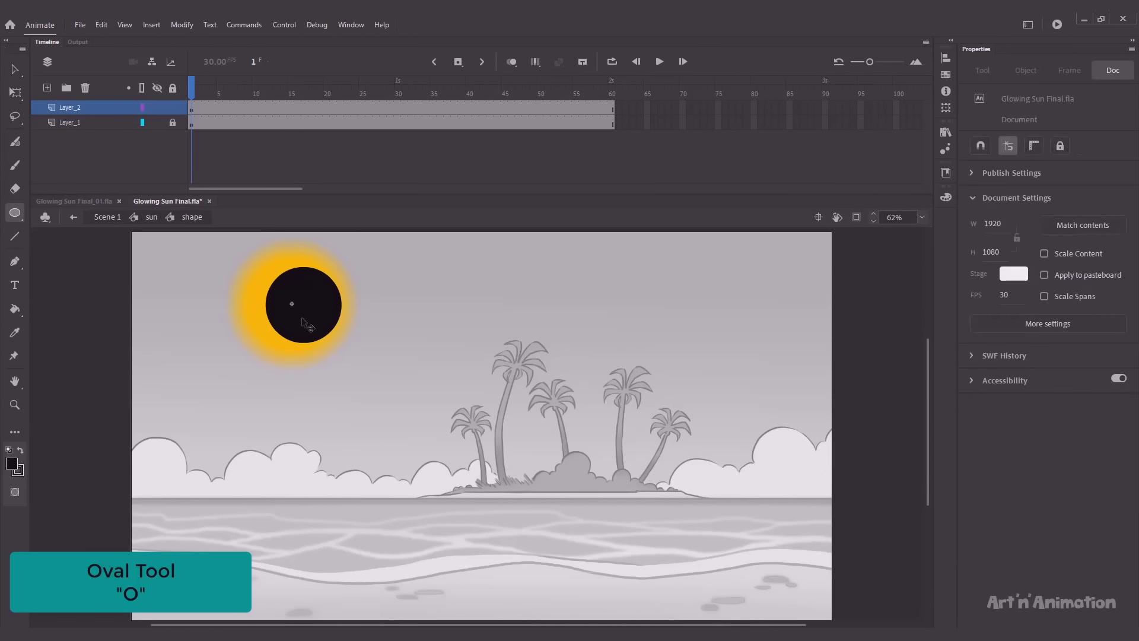
pyautogui.click(306, 326)
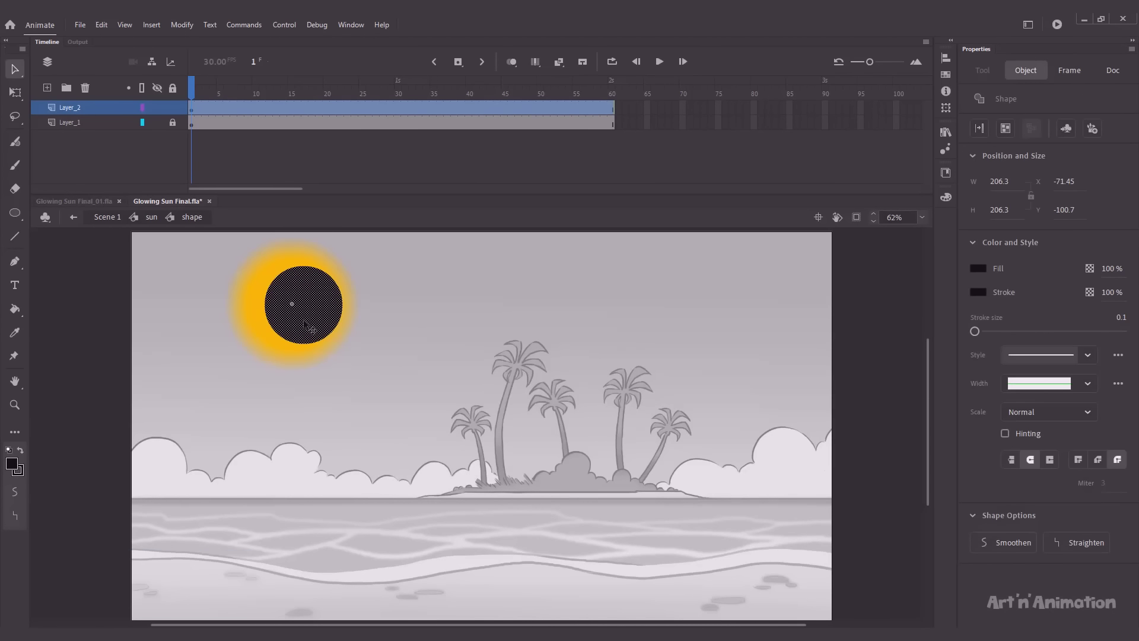
pyautogui.moveTo(305, 326); pyautogui.dragTo(294, 324)
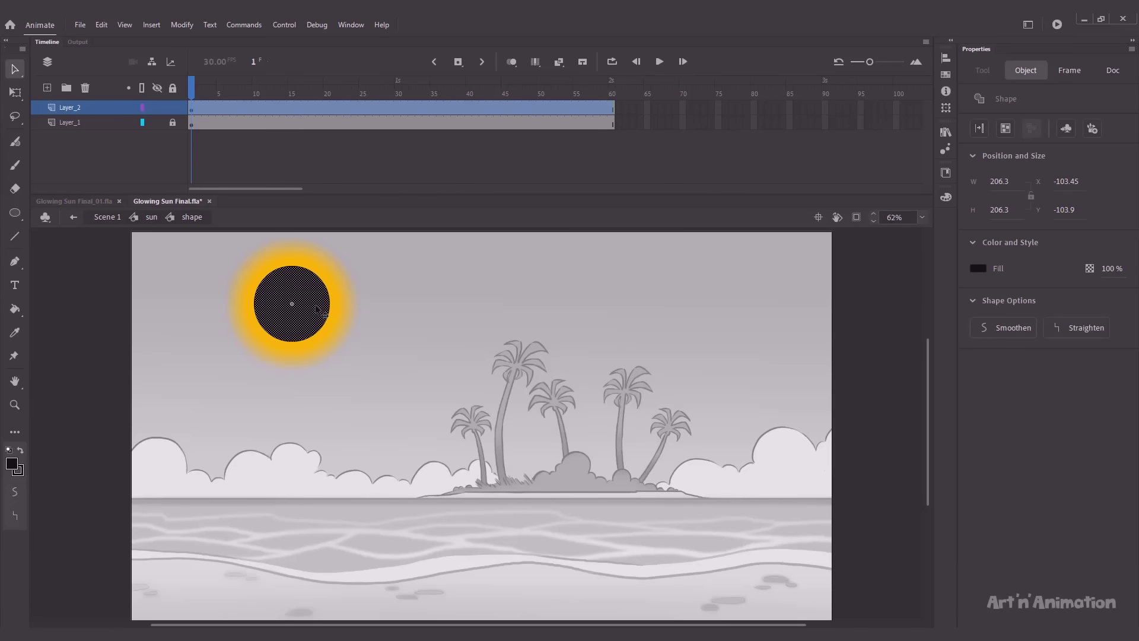
pyautogui.press('Delete')
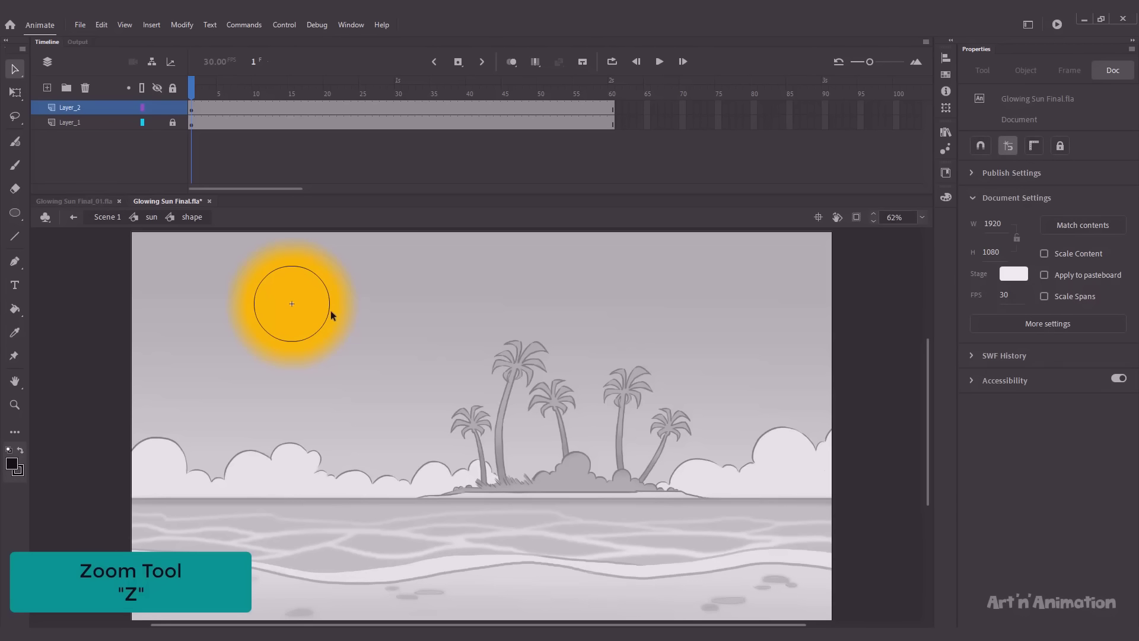
# Step: Paste a copy of the circle outline in place and scale the copy to 80%
pyautogui.press('z')
pyautogui.moveTo(205, 244); pyautogui.dragTo(425, 389)
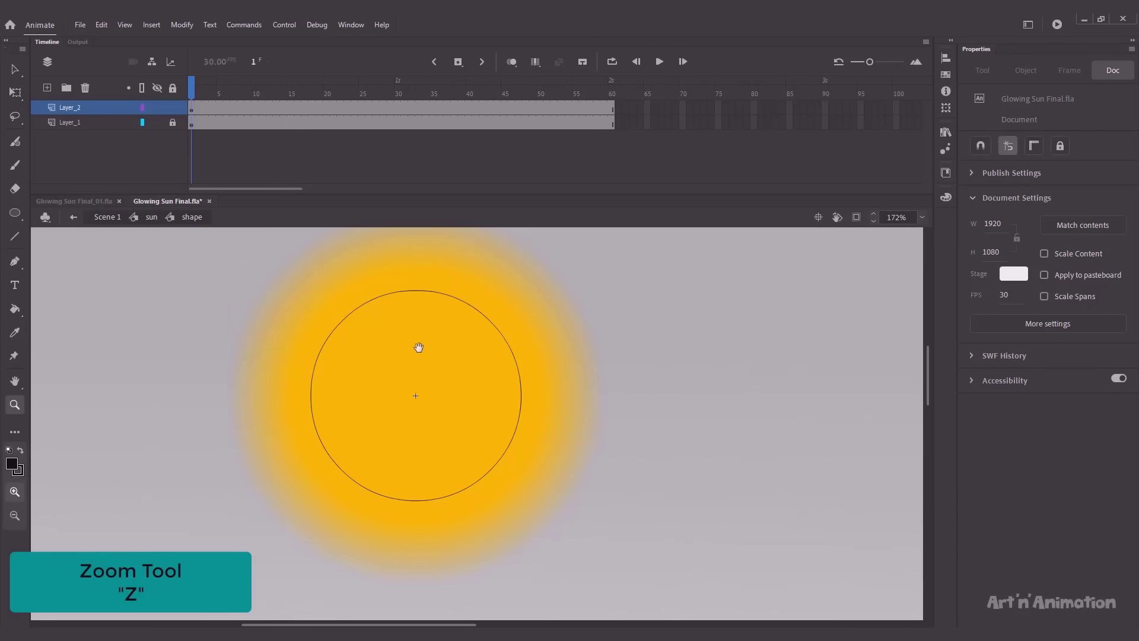
pyautogui.moveTo(418, 347); pyautogui.dragTo(422, 352)
pyautogui.press('v')
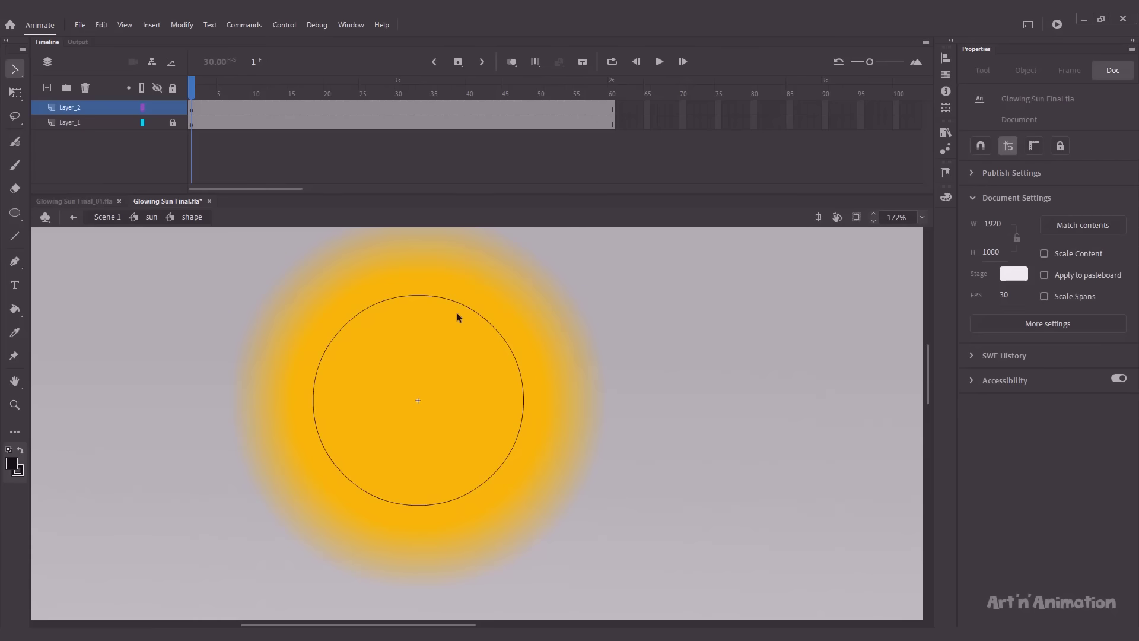
pyautogui.doubleClick(466, 310)
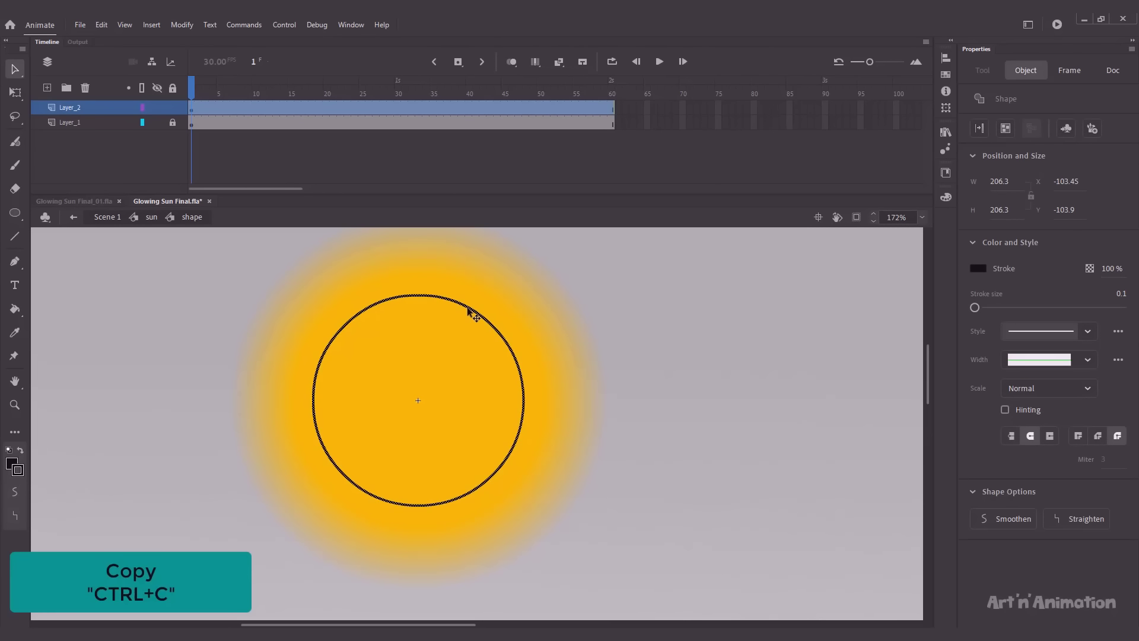
pyautogui.hotkey('ctrl', 'shift', 'v')
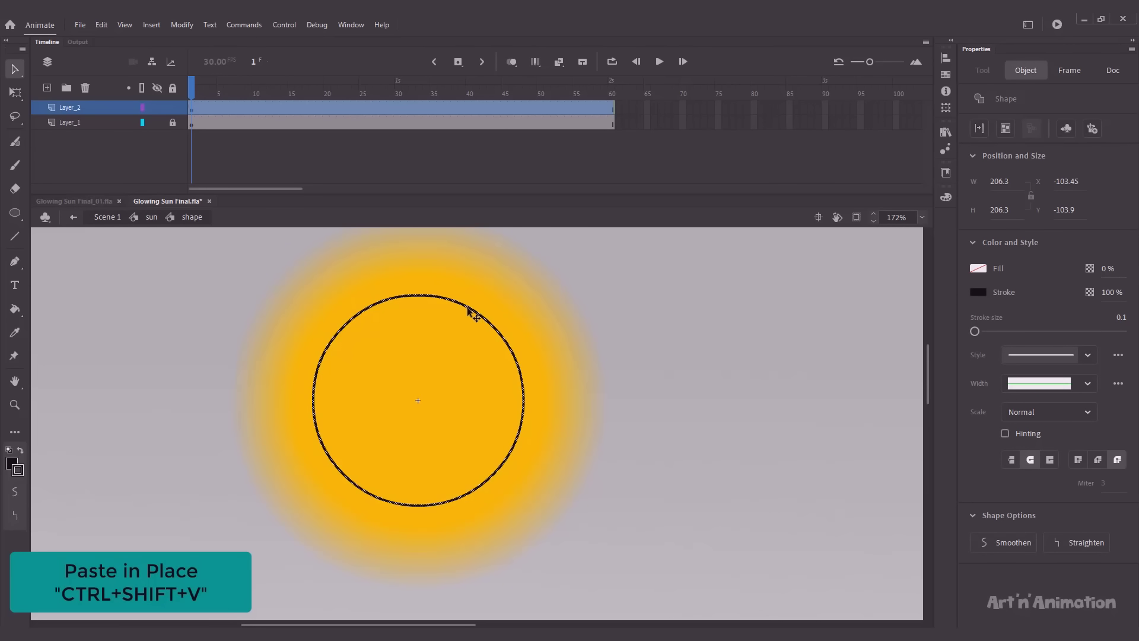
pyautogui.hotkey('ctrl', 'alt', 's')
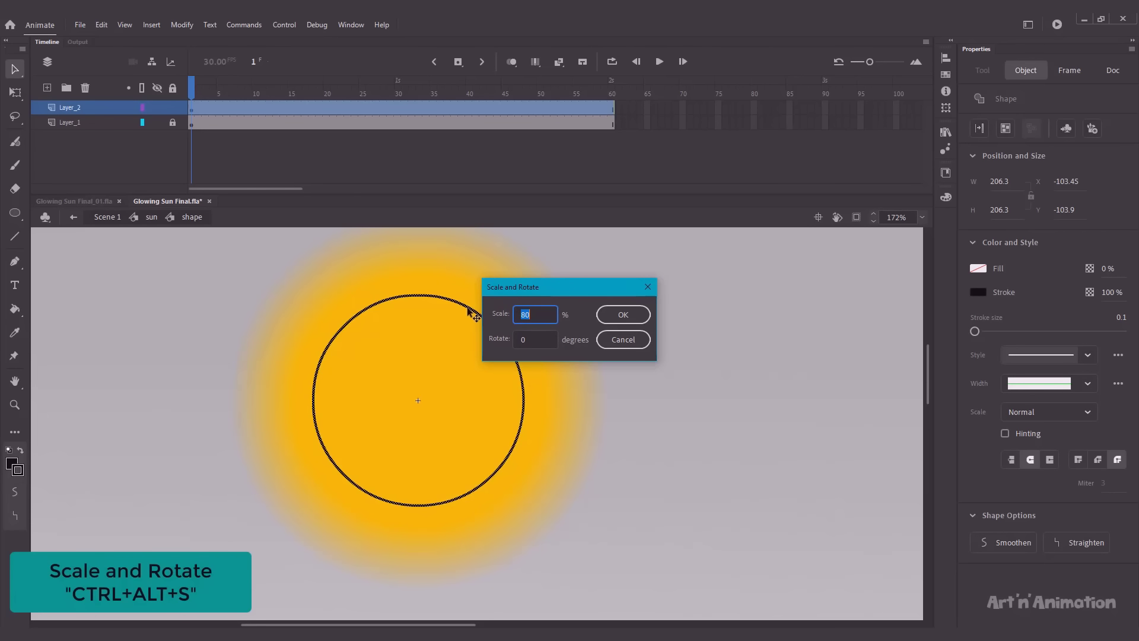
pyautogui.press('Return')
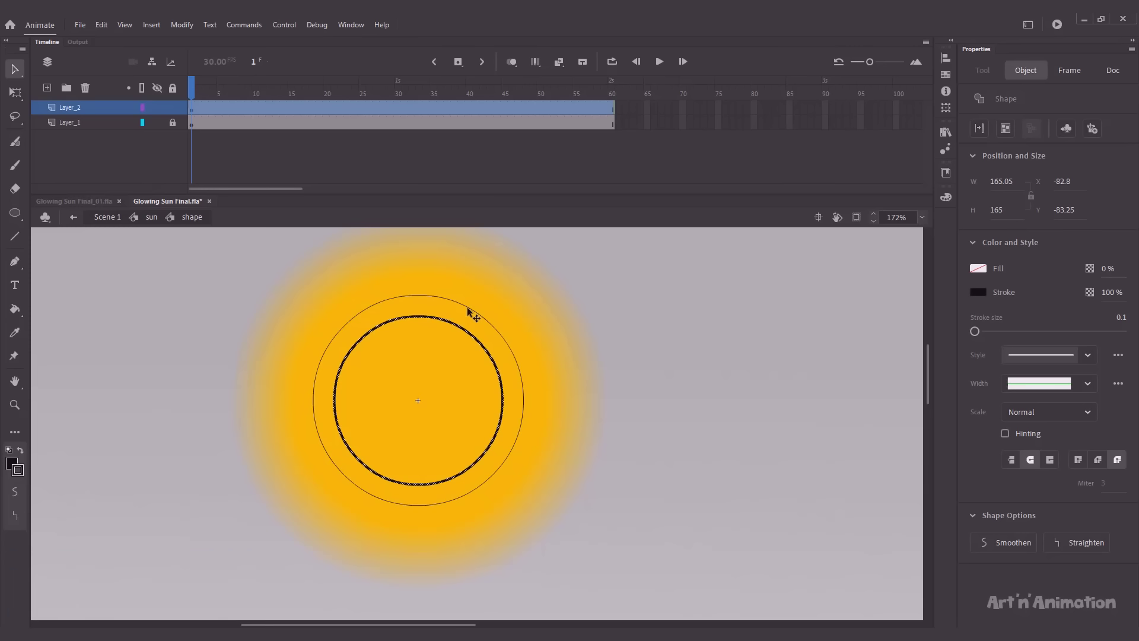
pyautogui.click(463, 346)
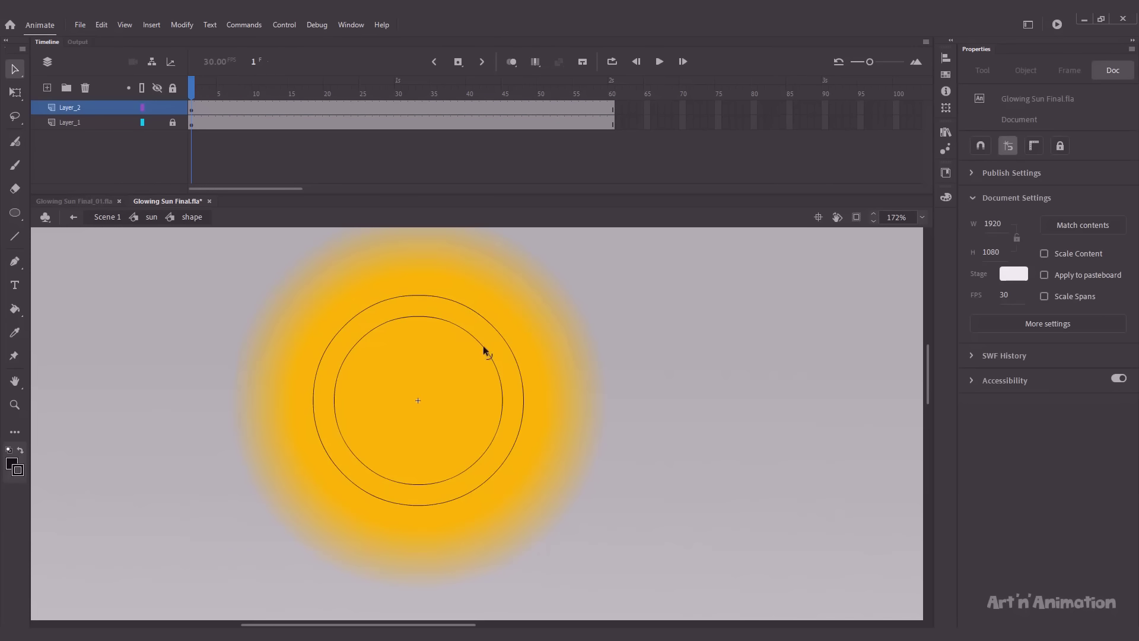
# Step: Fill the band between the two circles with black and delete the inner and outer outlines
pyautogui.press('k')
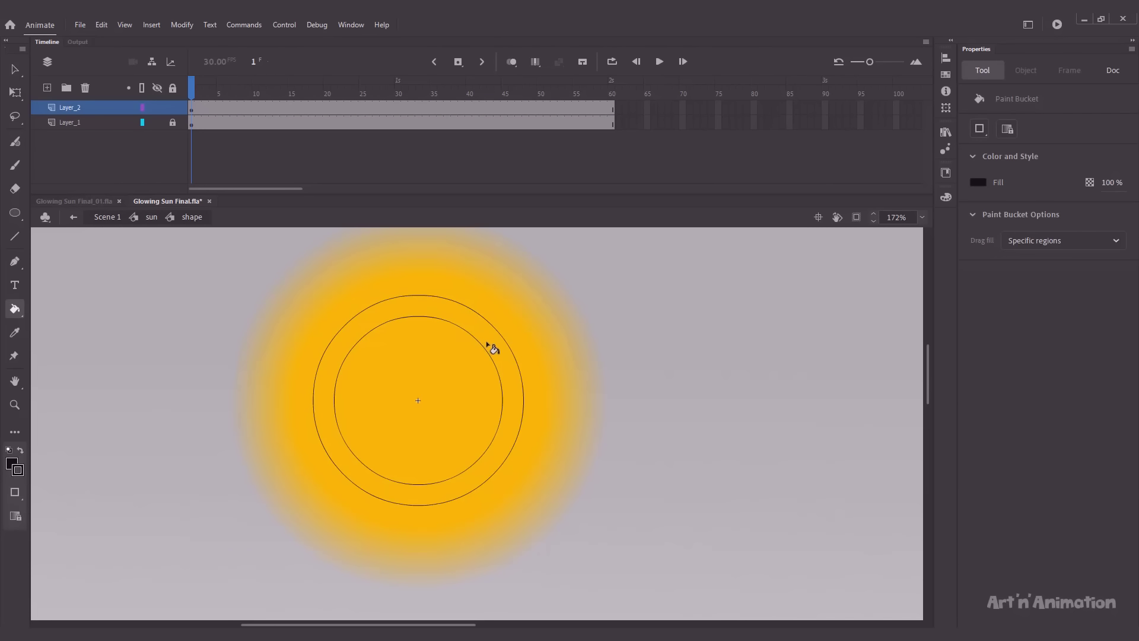
pyautogui.click(492, 343)
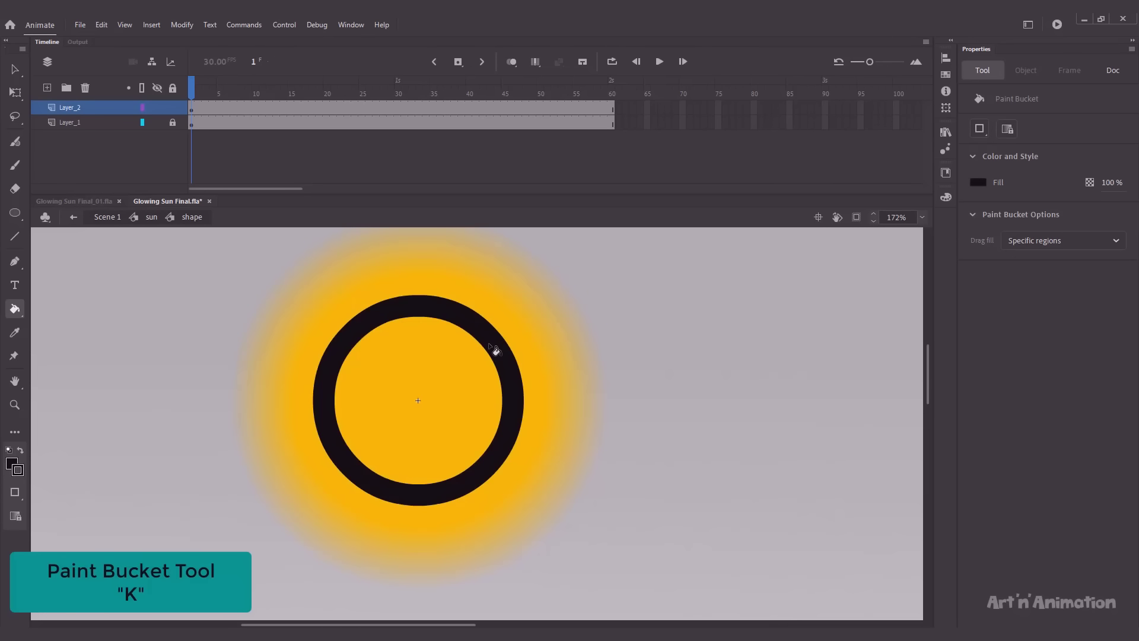
pyautogui.press('v')
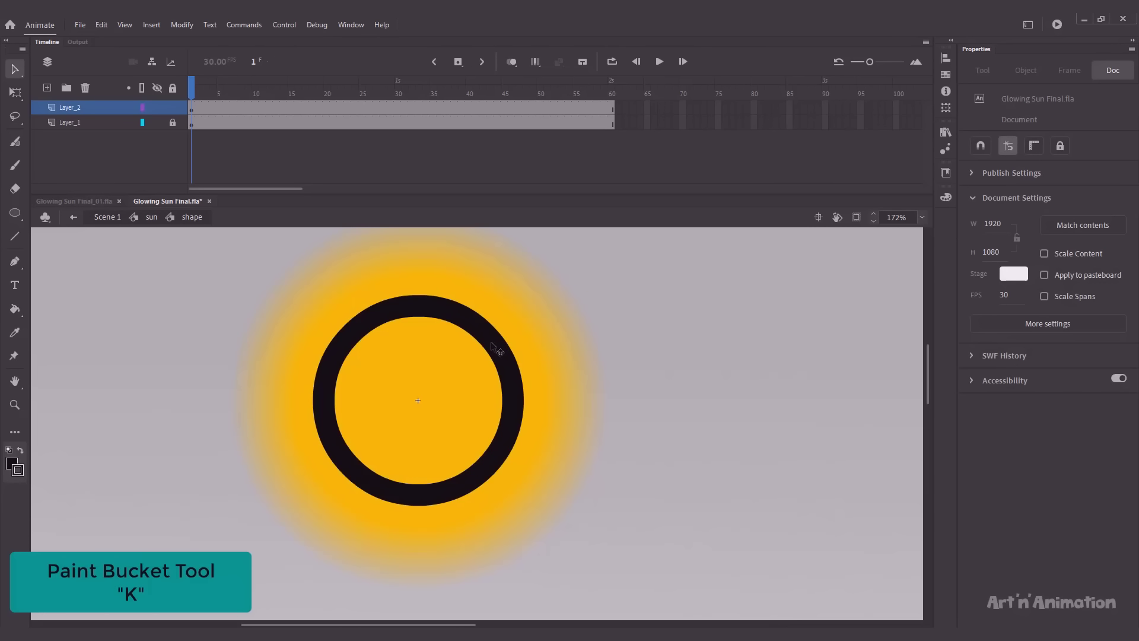
pyautogui.click(484, 353)
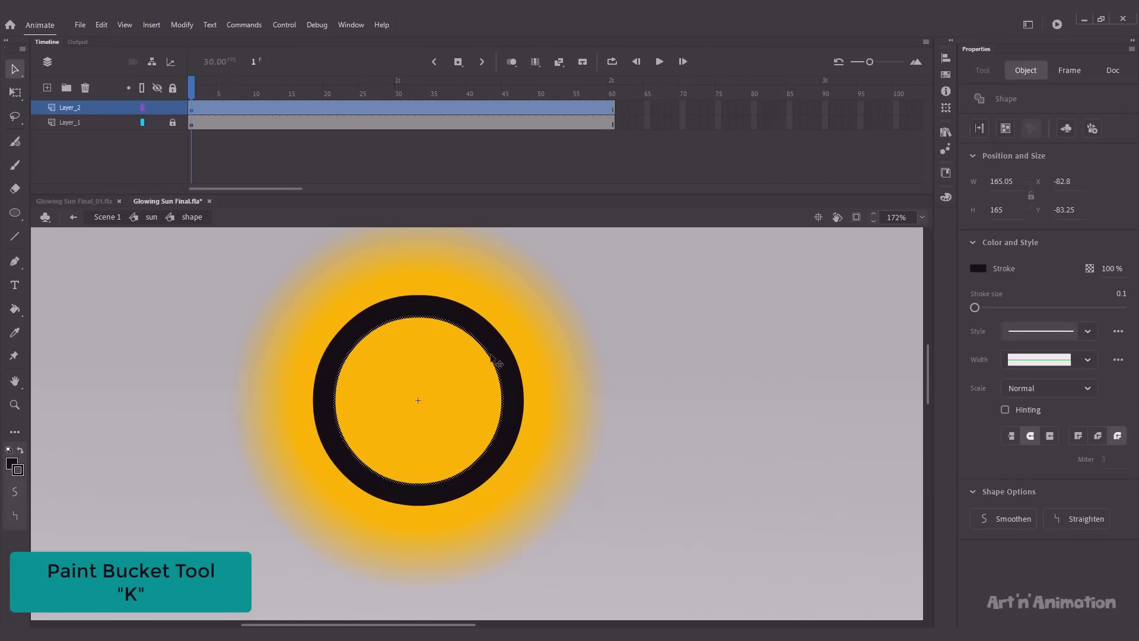
pyautogui.hotkey('ctrl', 'c')
pyautogui.click(493, 347)
pyautogui.click(462, 332)
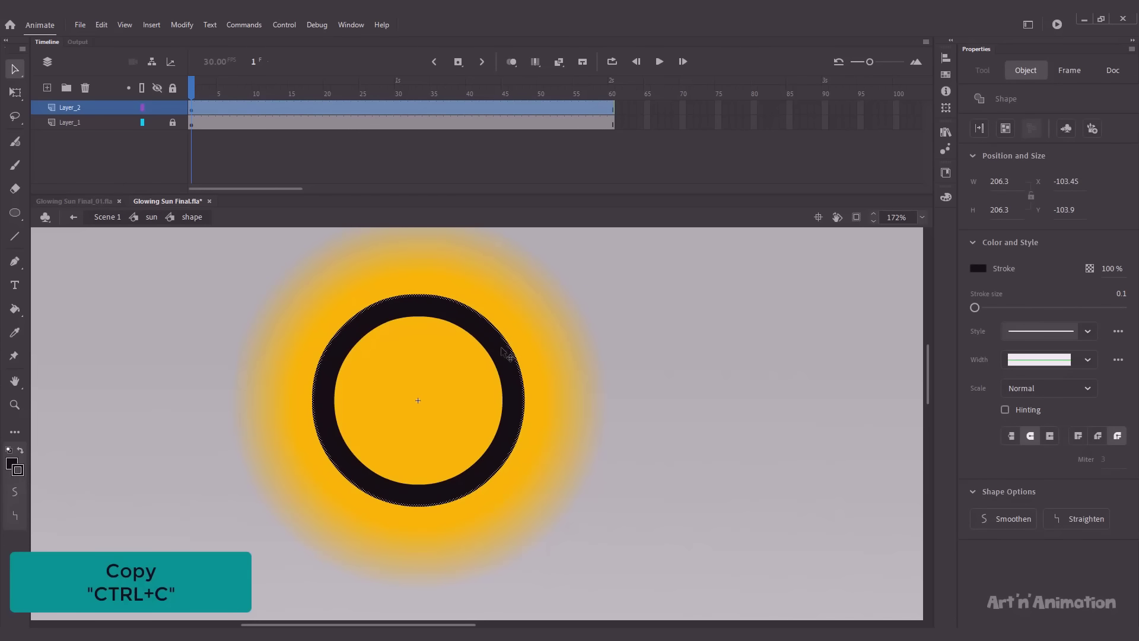
# Step: Paste a copy of the black ring in place, scale it to 75%, and scale it again to 95%
pyautogui.click(443, 356)
pyautogui.click(461, 325)
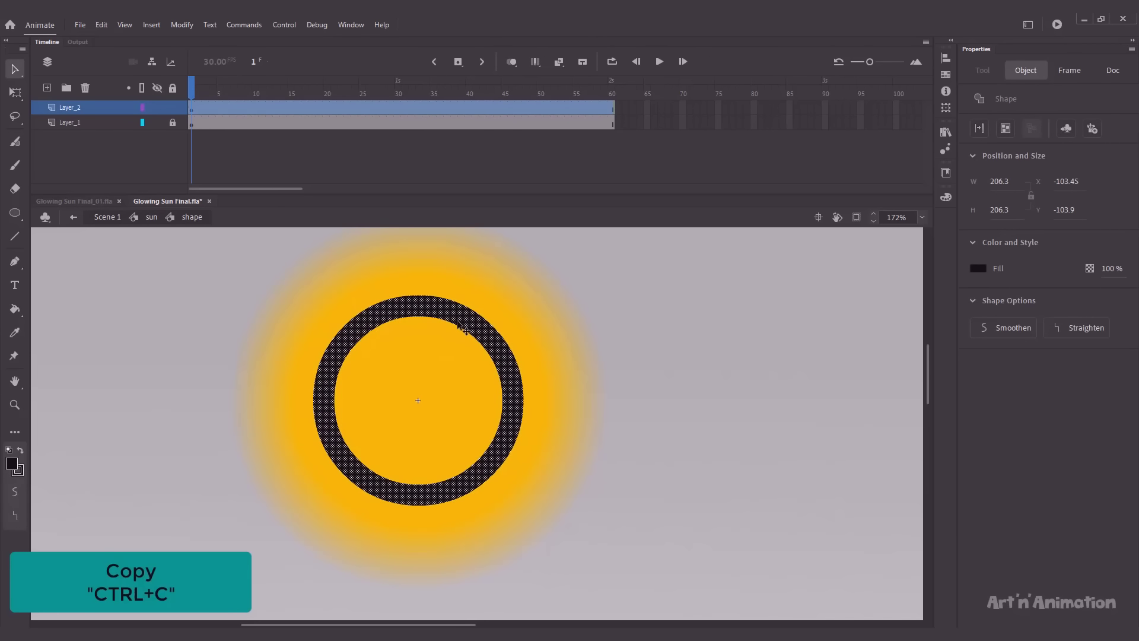
pyautogui.hotkey('ctrl', 'shift', 'v')
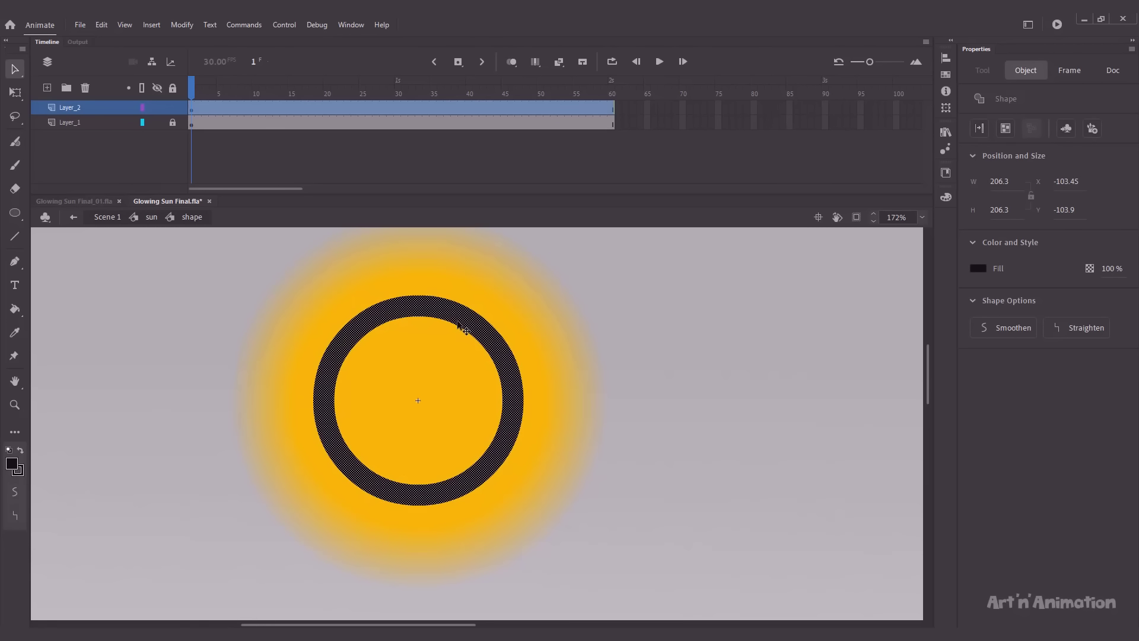
pyautogui.hotkey('ctrl', 'alt', 's')
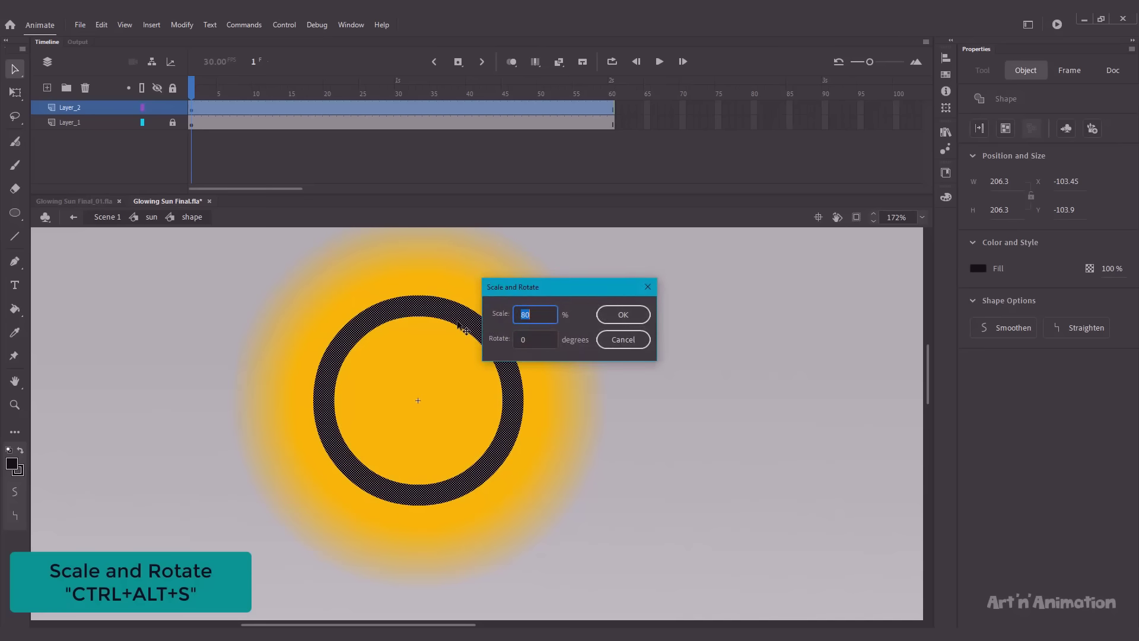
pyautogui.write('75')
pyautogui.press('Return')
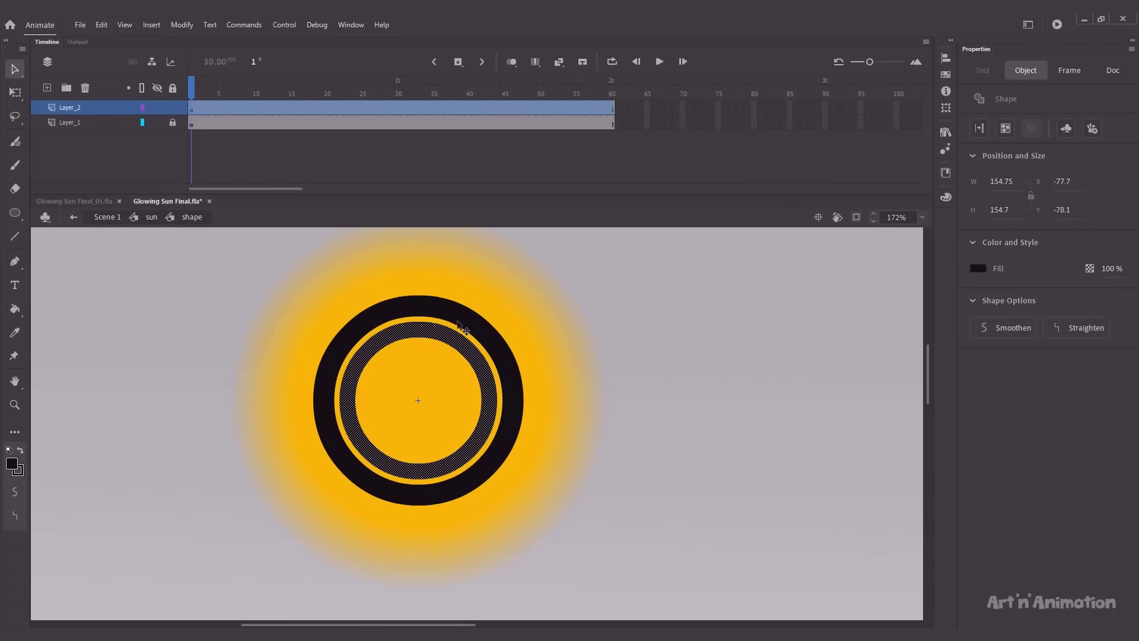
pyautogui.hotkey('ctrl', 'alt', 's')
pyautogui.write('95')
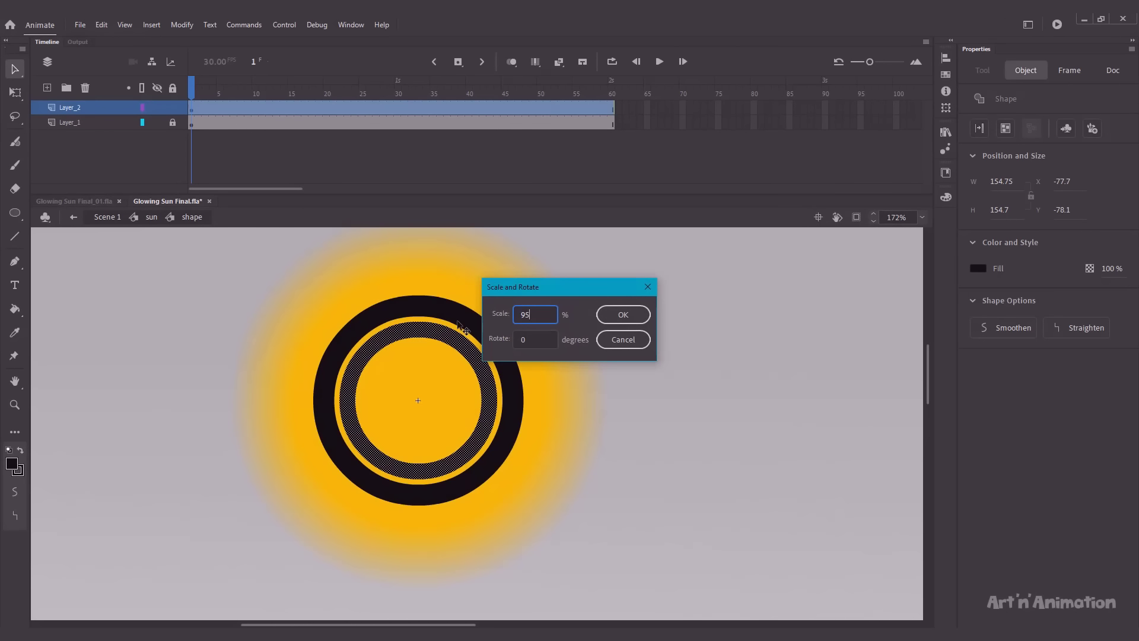
pyautogui.press('Return')
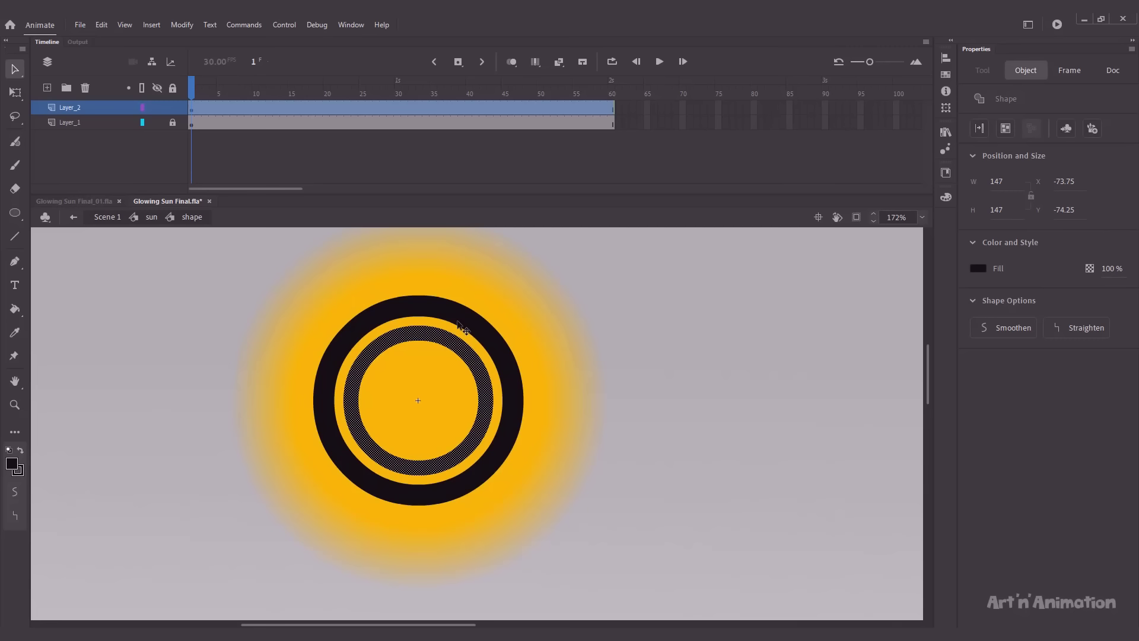
# Step: Add two more concentric rings inside by pasting copies in place, each scaled to 70% of the previous ring
pyautogui.hotkey('ctrl', 'alt', 's')
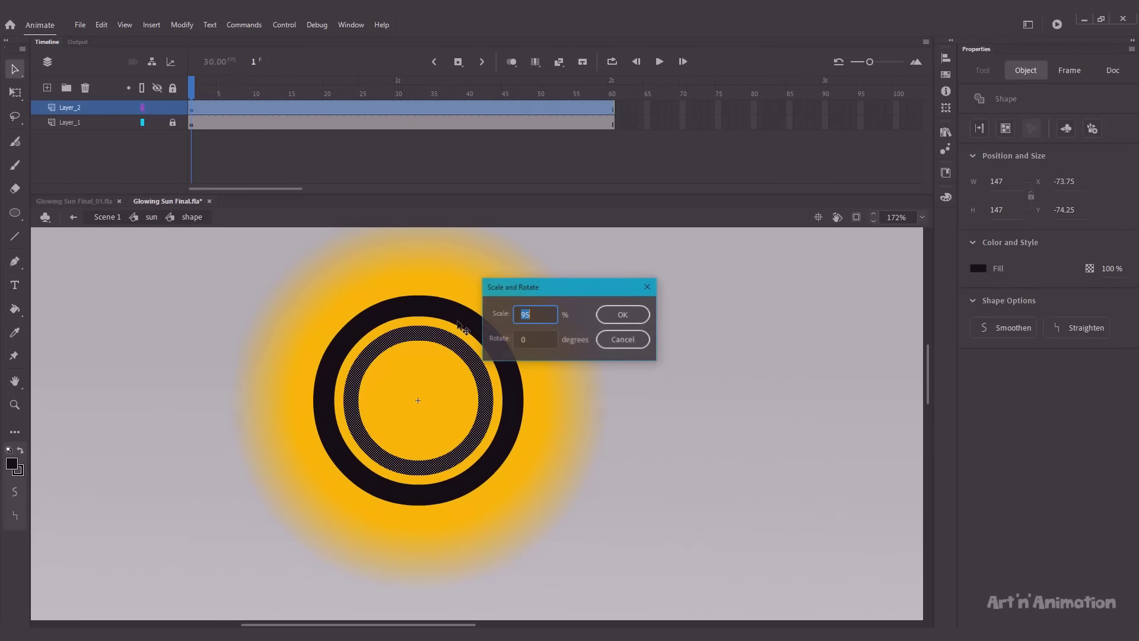
pyautogui.write('70')
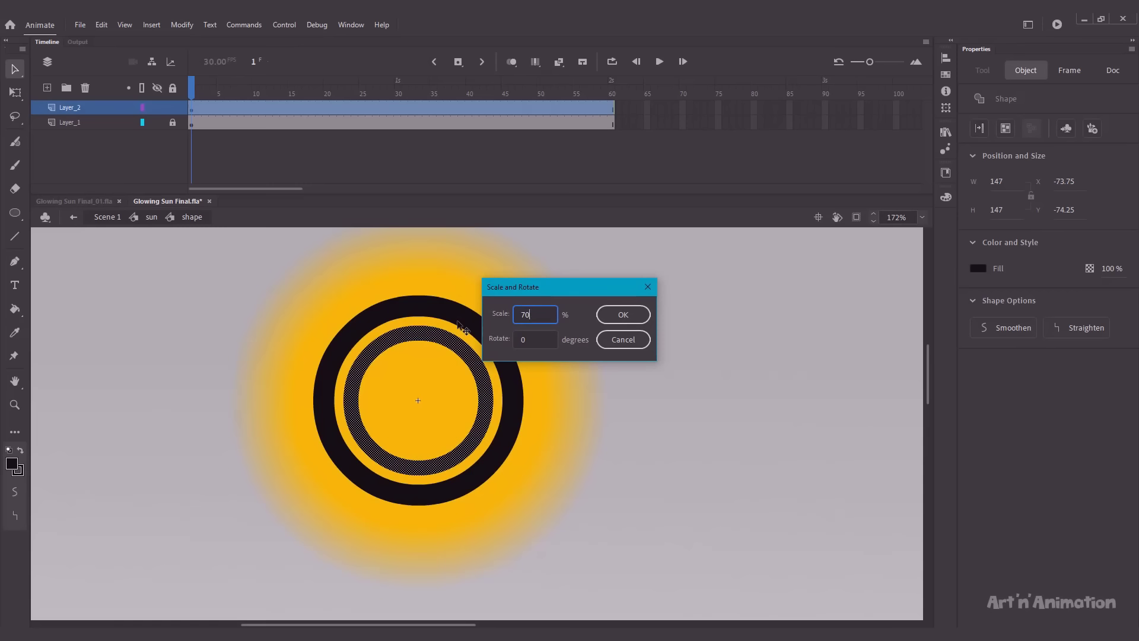
pyautogui.press('Return')
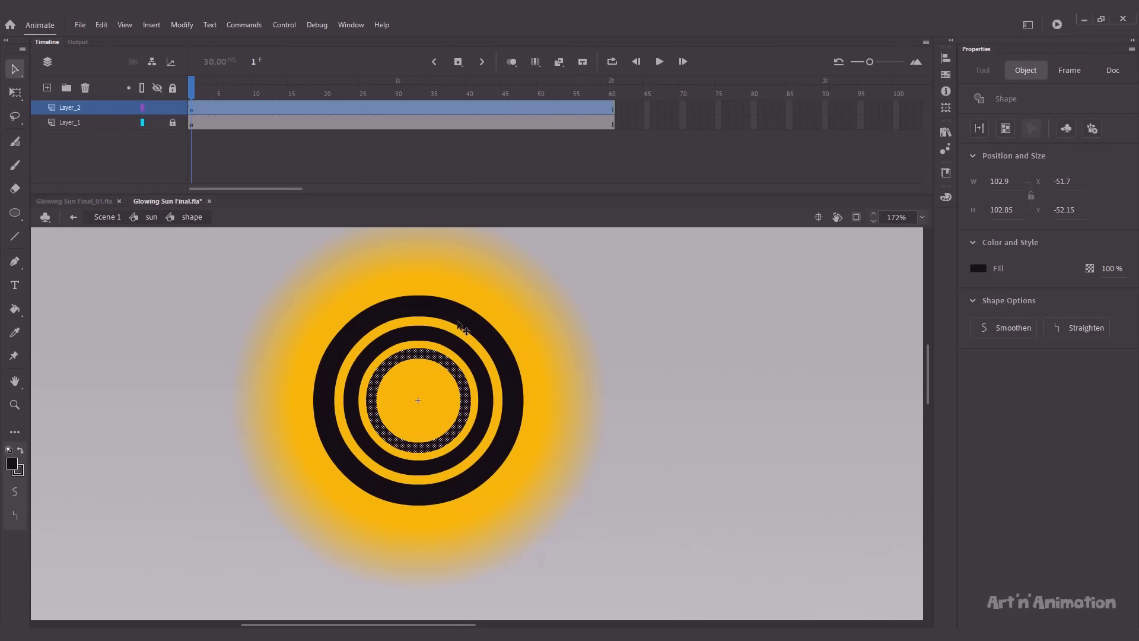
pyautogui.hotkey('ctrl', 'alt', 's')
pyautogui.press('Return')
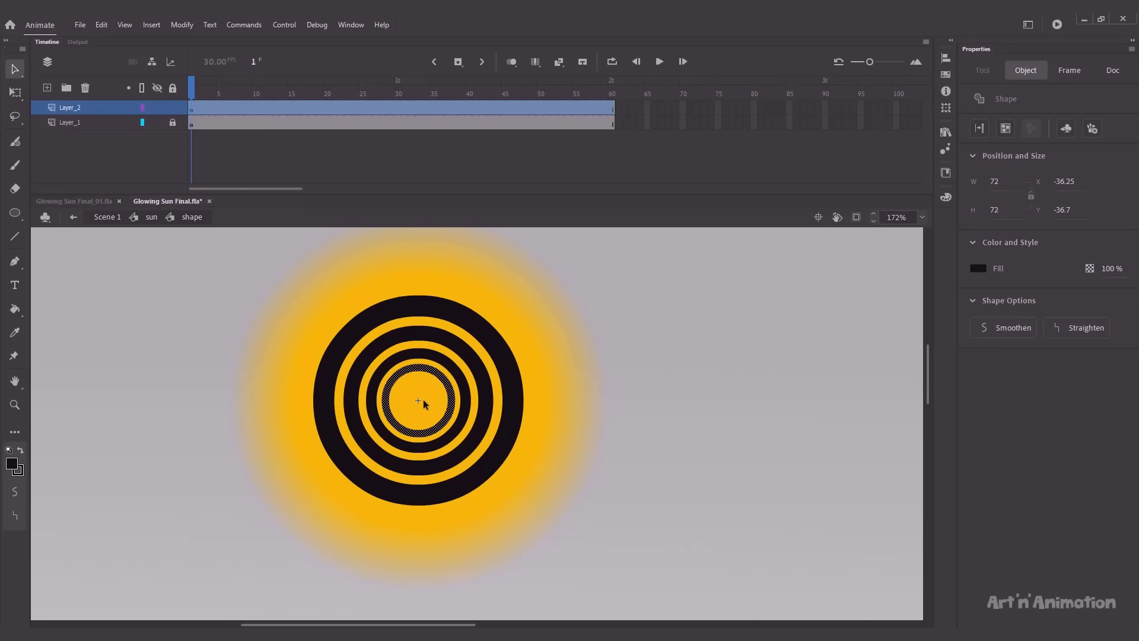
# Step: Fill the centre of the innermost ring with black using the Paint Bucket tool and deselect the artwork
pyautogui.press('k')
pyautogui.click(420, 401)
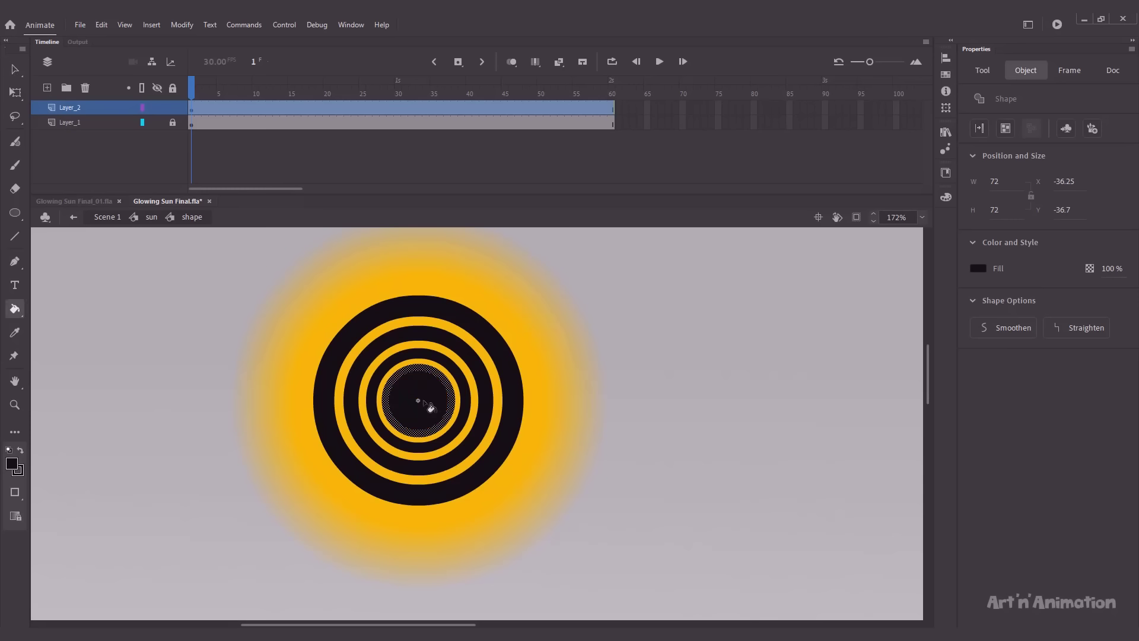
pyautogui.press('v')
pyautogui.click(545, 410)
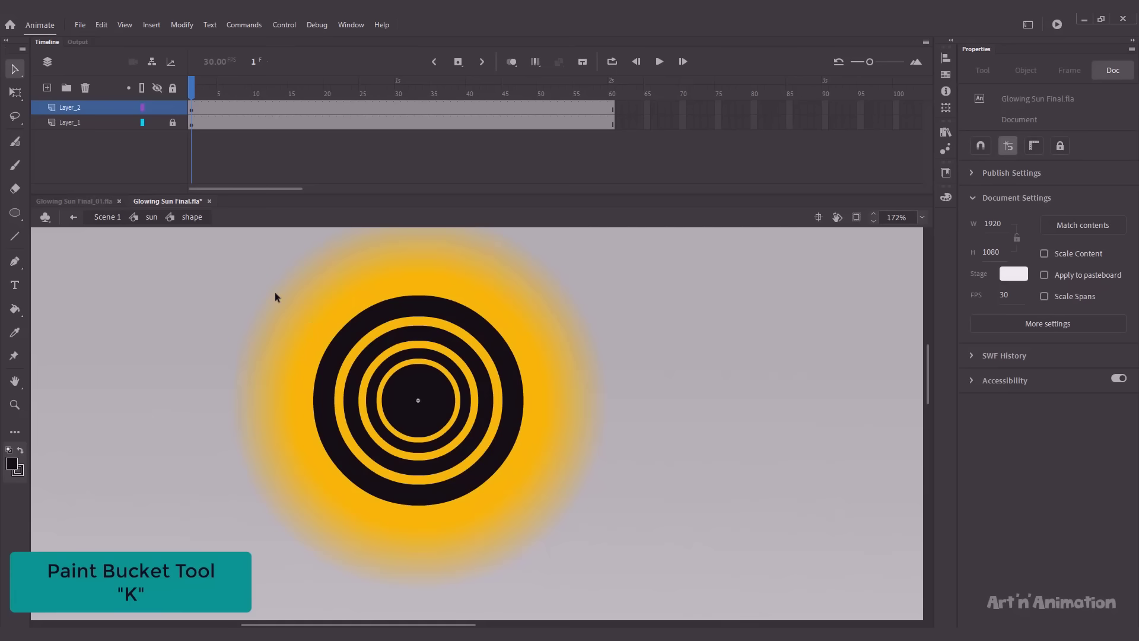
# Step: Convert the black concentric rings to a graphic symbol named mask and open it for editing
pyautogui.moveTo(272, 254)
pyautogui.mouseDown()
pyautogui.moveTo(306, 311)
pyautogui.moveTo(503, 535)
pyautogui.moveTo(540, 518)
pyautogui.mouseUp()
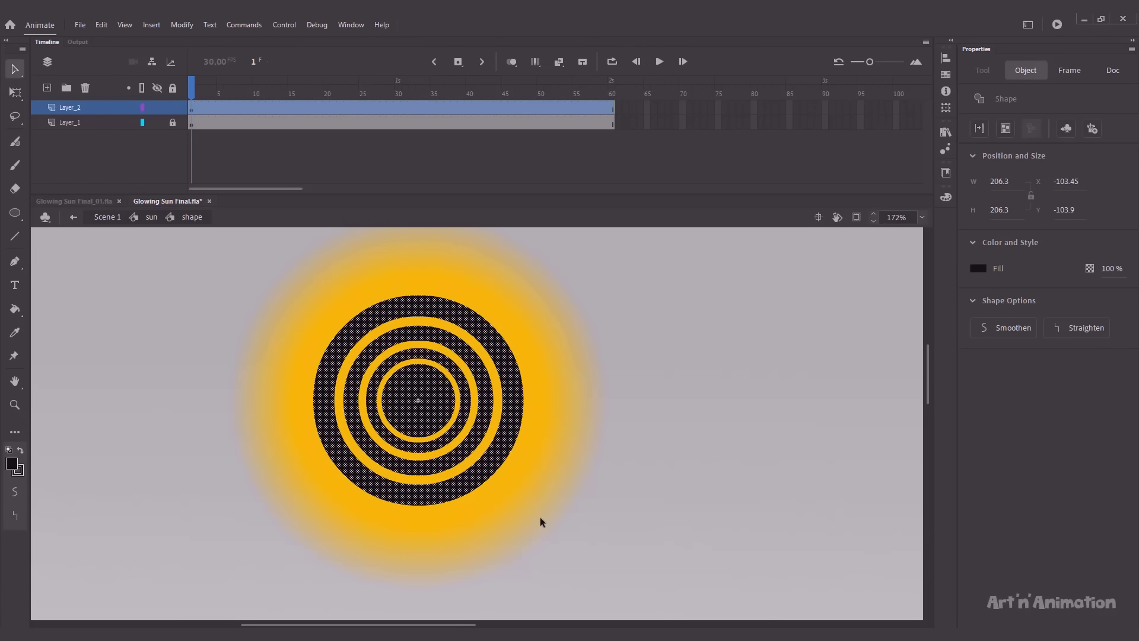
pyautogui.press('F8')
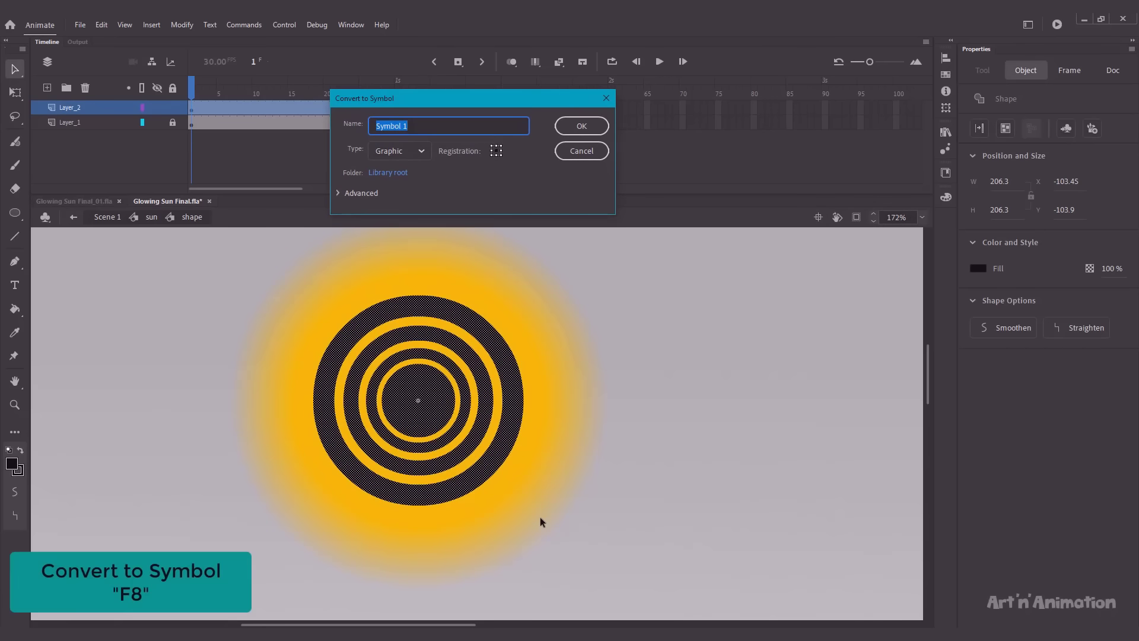
pyautogui.write('mask')
pyautogui.press('Return')
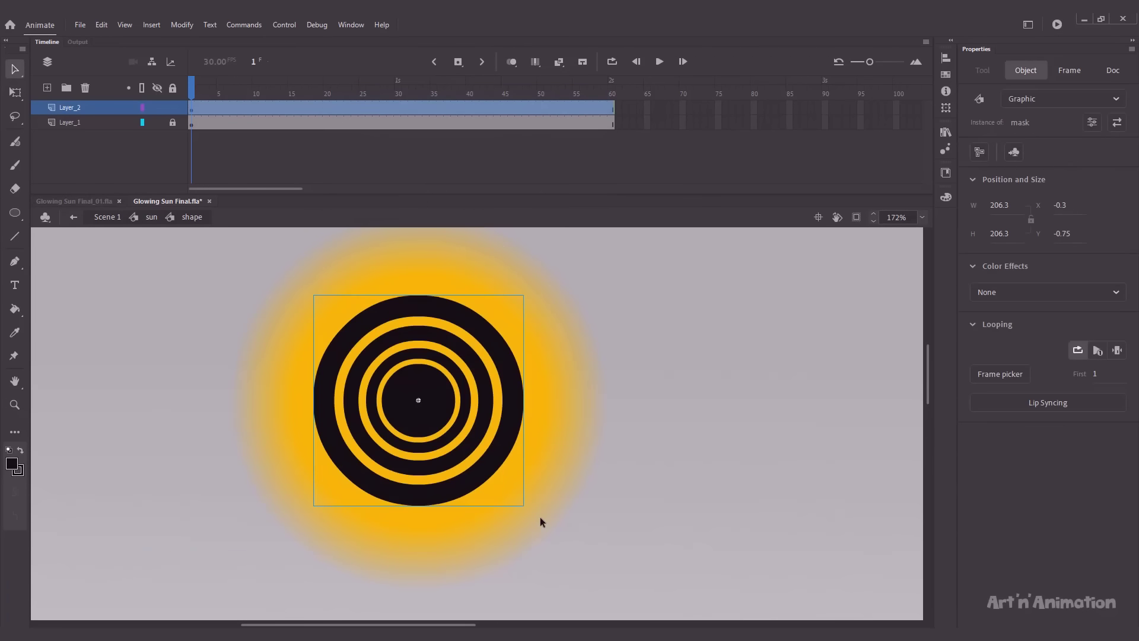
pyautogui.doubleClick(418, 409)
pyautogui.click(273, 392)
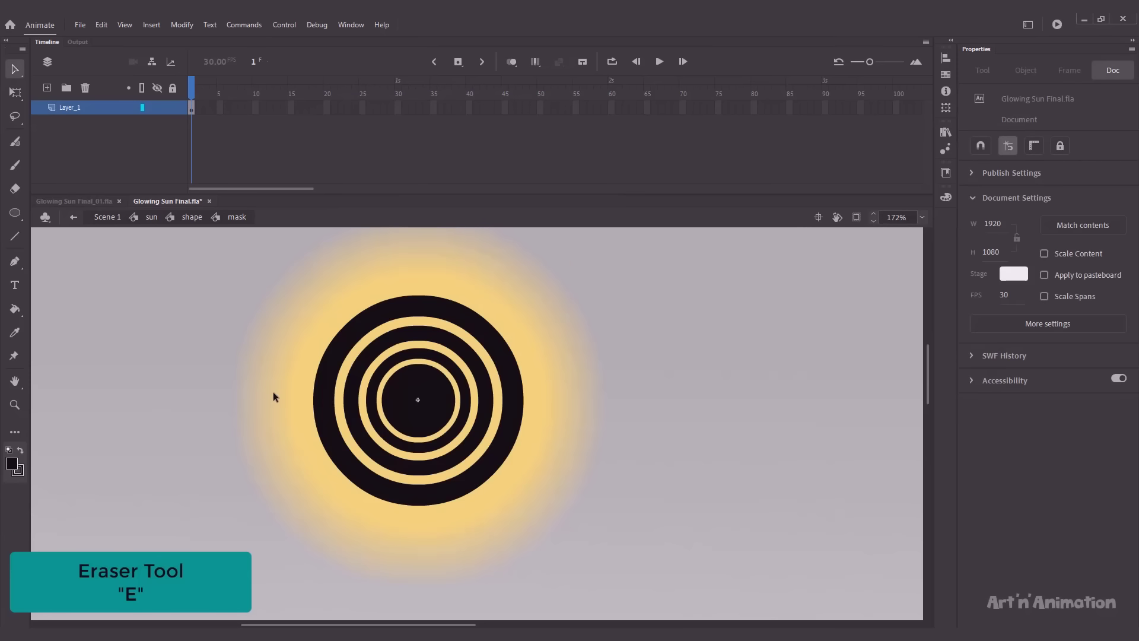
# Step: Erase many short crossing strokes through the outer black rings, using Eraser size 5 and then size 2
pyautogui.press('e')
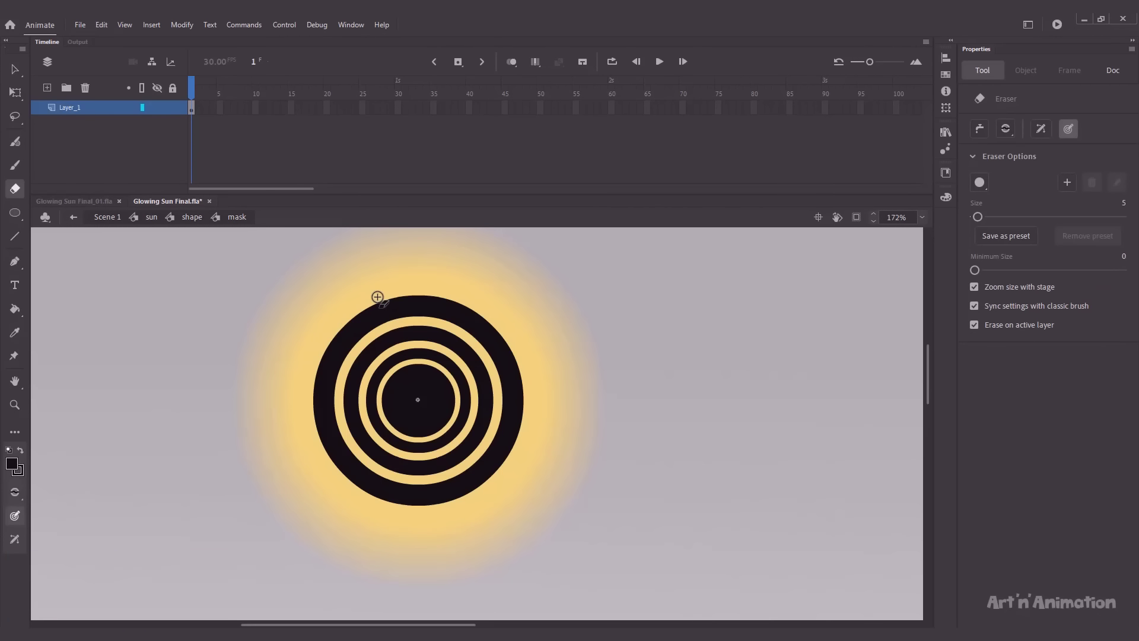
pyautogui.moveTo(378, 296)
pyautogui.mouseDown()
pyautogui.moveTo(449, 300)
pyautogui.moveTo(439, 297)
pyautogui.moveTo(449, 309)
pyautogui.moveTo(440, 318)
pyautogui.moveTo(489, 336)
pyautogui.moveTo(492, 346)
pyautogui.moveTo(477, 341)
pyautogui.moveTo(511, 383)
pyautogui.moveTo(466, 369)
pyautogui.moveTo(474, 366)
pyautogui.moveTo(436, 328)
pyautogui.moveTo(474, 359)
pyautogui.moveTo(414, 328)
pyautogui.moveTo(383, 353)
pyautogui.moveTo(524, 383)
pyautogui.moveTo(513, 396)
pyautogui.moveTo(541, 431)
pyautogui.moveTo(524, 402)
pyautogui.moveTo(492, 432)
pyautogui.moveTo(529, 458)
pyautogui.moveTo(491, 448)
pyautogui.moveTo(471, 463)
pyautogui.moveTo(498, 494)
pyautogui.moveTo(504, 473)
pyautogui.moveTo(498, 495)
pyautogui.moveTo(444, 462)
pyautogui.moveTo(436, 493)
pyautogui.moveTo(481, 499)
pyautogui.moveTo(453, 451)
pyautogui.moveTo(469, 438)
pyautogui.moveTo(468, 409)
pyautogui.moveTo(445, 508)
pyautogui.mouseUp()
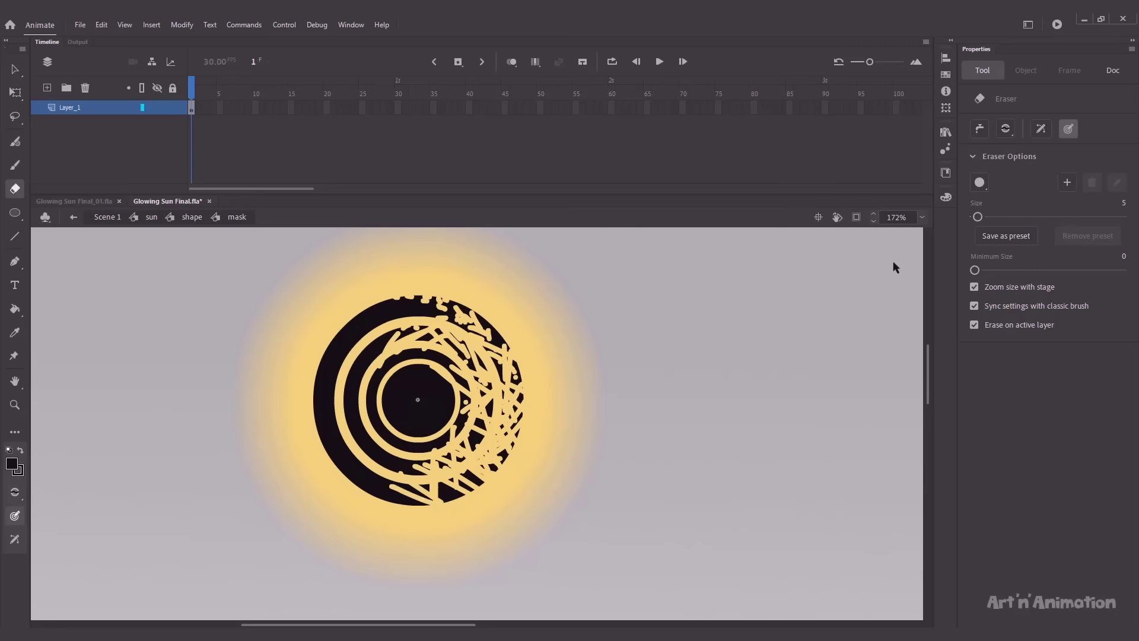
pyautogui.moveTo(354, 427)
pyautogui.mouseDown()
pyautogui.moveTo(359, 442)
pyautogui.moveTo(364, 433)
pyautogui.moveTo(391, 453)
pyautogui.moveTo(382, 469)
pyautogui.moveTo(409, 457)
pyautogui.moveTo(356, 463)
pyautogui.moveTo(391, 481)
pyautogui.moveTo(321, 412)
pyautogui.moveTo(324, 448)
pyautogui.moveTo(350, 456)
pyautogui.moveTo(380, 492)
pyautogui.moveTo(383, 483)
pyautogui.mouseUp()
pyautogui.moveTo(356, 403)
pyautogui.mouseDown()
pyautogui.moveTo(315, 388)
pyautogui.moveTo(344, 350)
pyautogui.moveTo(329, 333)
pyautogui.moveTo(385, 306)
pyautogui.moveTo(439, 296)
pyautogui.moveTo(424, 294)
pyautogui.moveTo(510, 326)
pyautogui.moveTo(501, 356)
pyautogui.moveTo(469, 356)
pyautogui.moveTo(543, 398)
pyautogui.moveTo(485, 359)
pyautogui.mouseUp()
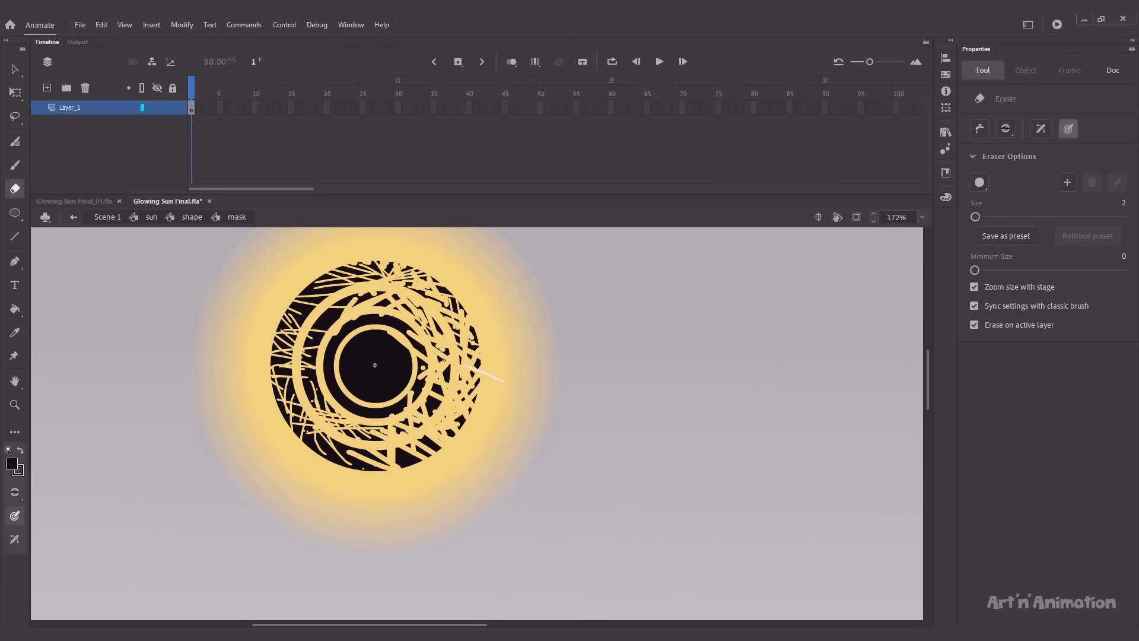
# Step: Erase thin size 2 strokes through the central disc and the remaining solid areas of the rings
pyautogui.moveTo(372, 363)
pyautogui.mouseDown()
pyautogui.moveTo(421, 385)
pyautogui.moveTo(424, 358)
pyautogui.moveTo(467, 365)
pyautogui.mouseUp()
pyautogui.moveTo(419, 347)
pyautogui.mouseDown()
pyautogui.moveTo(443, 356)
pyautogui.moveTo(460, 341)
pyautogui.mouseUp()
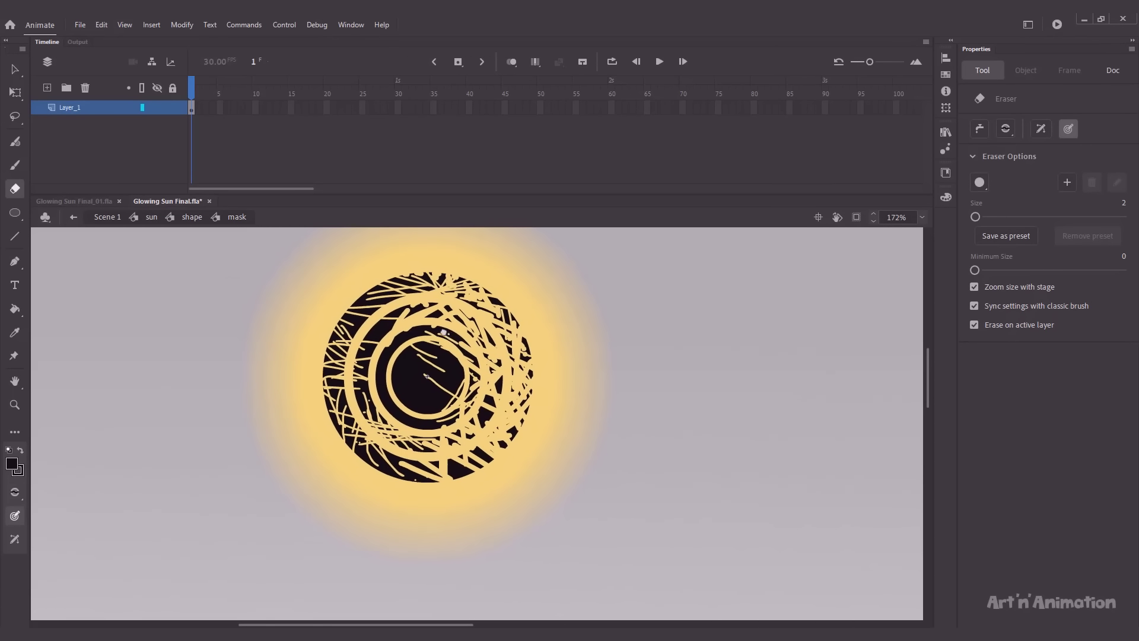
pyautogui.moveTo(403, 383)
pyautogui.mouseDown()
pyautogui.moveTo(400, 347)
pyautogui.moveTo(376, 350)
pyautogui.moveTo(380, 308)
pyautogui.moveTo(355, 312)
pyautogui.moveTo(336, 404)
pyautogui.moveTo(379, 460)
pyautogui.moveTo(435, 487)
pyautogui.moveTo(415, 471)
pyautogui.moveTo(369, 471)
pyautogui.moveTo(468, 475)
pyautogui.moveTo(477, 442)
pyautogui.mouseUp()
pyautogui.moveTo(475, 315)
pyautogui.mouseDown()
pyautogui.moveTo(501, 309)
pyautogui.moveTo(526, 369)
pyautogui.moveTo(397, 337)
pyautogui.moveTo(379, 393)
pyautogui.moveTo(428, 436)
pyautogui.moveTo(423, 405)
pyautogui.moveTo(498, 383)
pyautogui.moveTo(454, 368)
pyautogui.moveTo(433, 397)
pyautogui.moveTo(415, 362)
pyautogui.moveTo(439, 380)
pyautogui.moveTo(424, 371)
pyautogui.moveTo(431, 347)
pyautogui.moveTo(399, 344)
pyautogui.mouseUp()
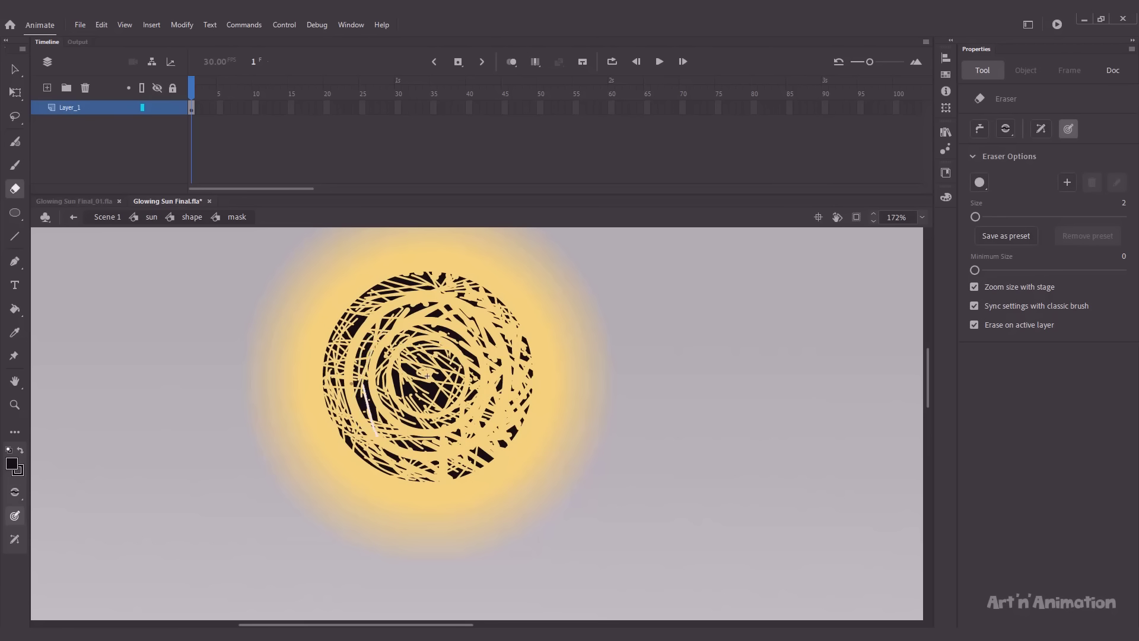
pyautogui.moveTo(363, 283)
pyautogui.mouseDown()
pyautogui.moveTo(359, 342)
pyautogui.moveTo(331, 341)
pyautogui.moveTo(322, 375)
pyautogui.moveTo(341, 336)
pyautogui.moveTo(328, 342)
pyautogui.moveTo(393, 273)
pyautogui.moveTo(349, 322)
pyautogui.moveTo(337, 374)
pyautogui.moveTo(341, 410)
pyautogui.moveTo(379, 475)
pyautogui.moveTo(392, 452)
pyautogui.mouseUp()
pyautogui.moveTo(460, 481); pyautogui.dragTo(475, 442)
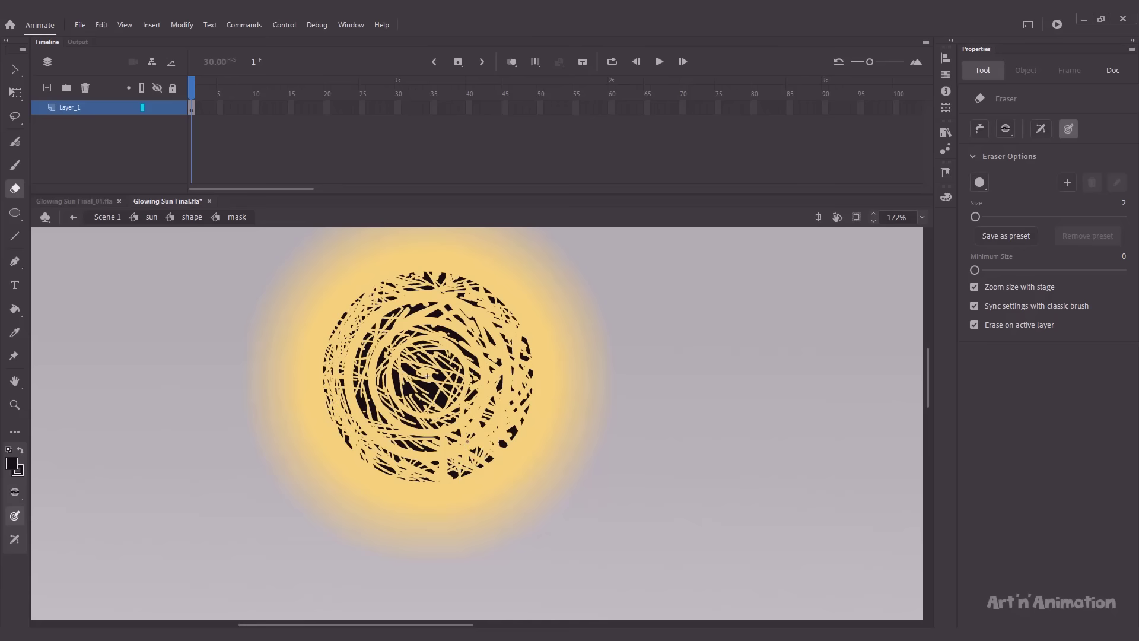
# Step: Thin out leftover black fragments along the left and upper-left part of the scratched rings with the Selection tool
pyautogui.press('v')
pyautogui.click(344, 428)
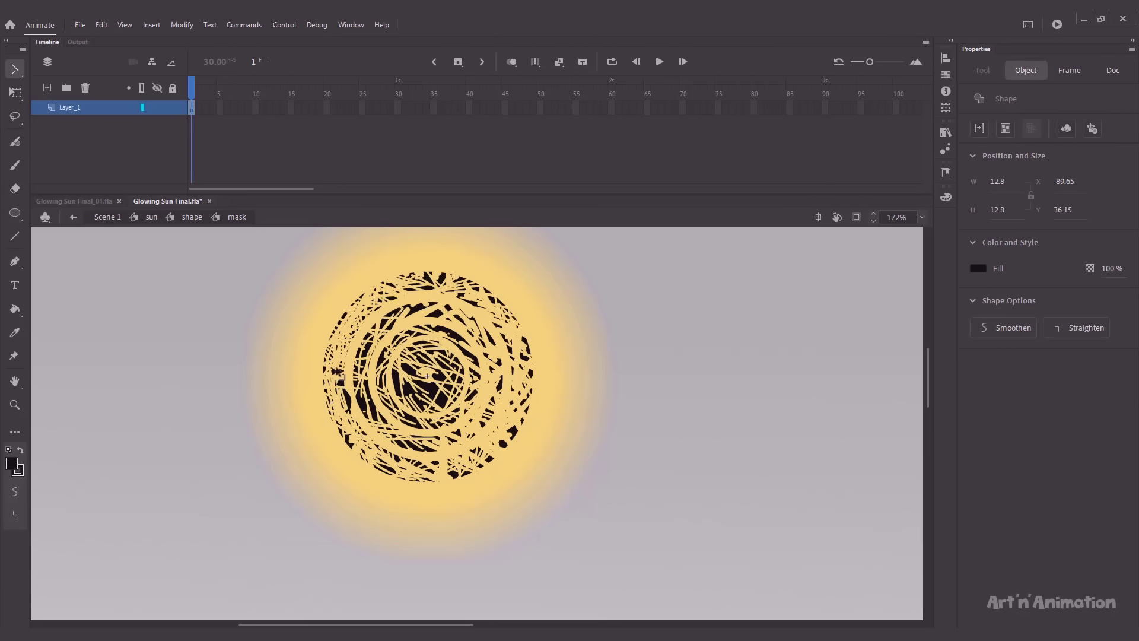
pyautogui.click(332, 369)
pyautogui.click(329, 345)
pyautogui.click(333, 341)
pyautogui.click(347, 317)
pyautogui.click(396, 311)
pyautogui.click(398, 314)
pyautogui.click(395, 321)
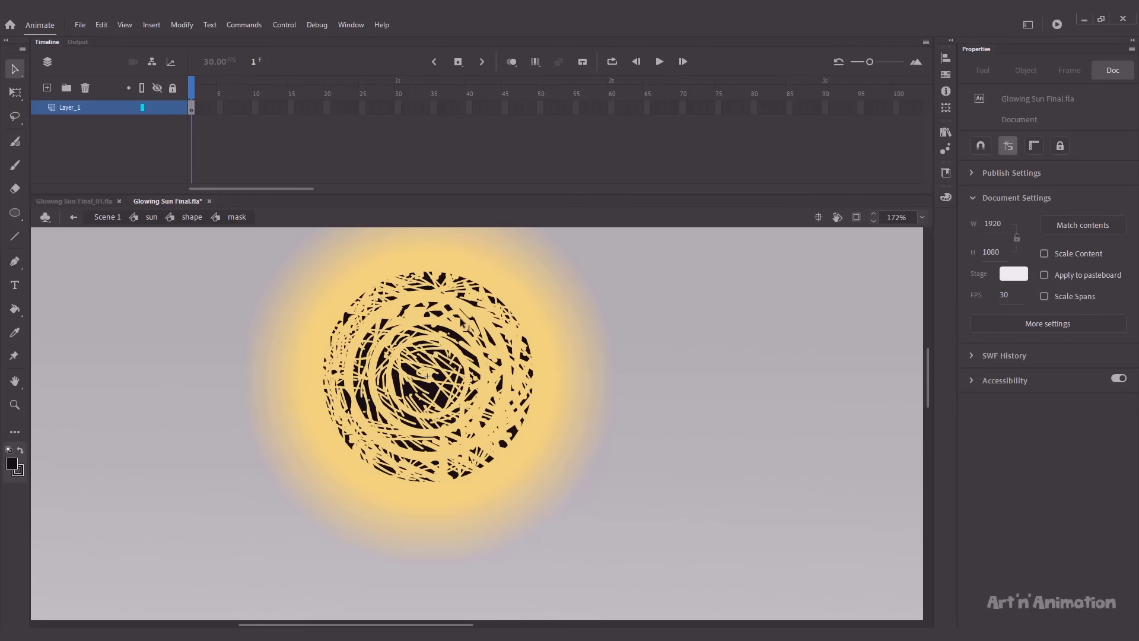
# Step: Delete large leftover black fragments along the right and lower edges of the scratched rings
pyautogui.click(485, 338)
pyautogui.moveTo(487, 397); pyautogui.dragTo(523, 451)
pyautogui.press('Delete')
pyautogui.click(509, 444)
pyautogui.press('Delete')
pyautogui.click(454, 476)
pyautogui.press('Delete')
pyautogui.click(386, 472)
pyautogui.press('Delete')
# Step: Erase more size 2 strokes through the left ring band and the centre, and return to the shape symbol
pyautogui.press('b')
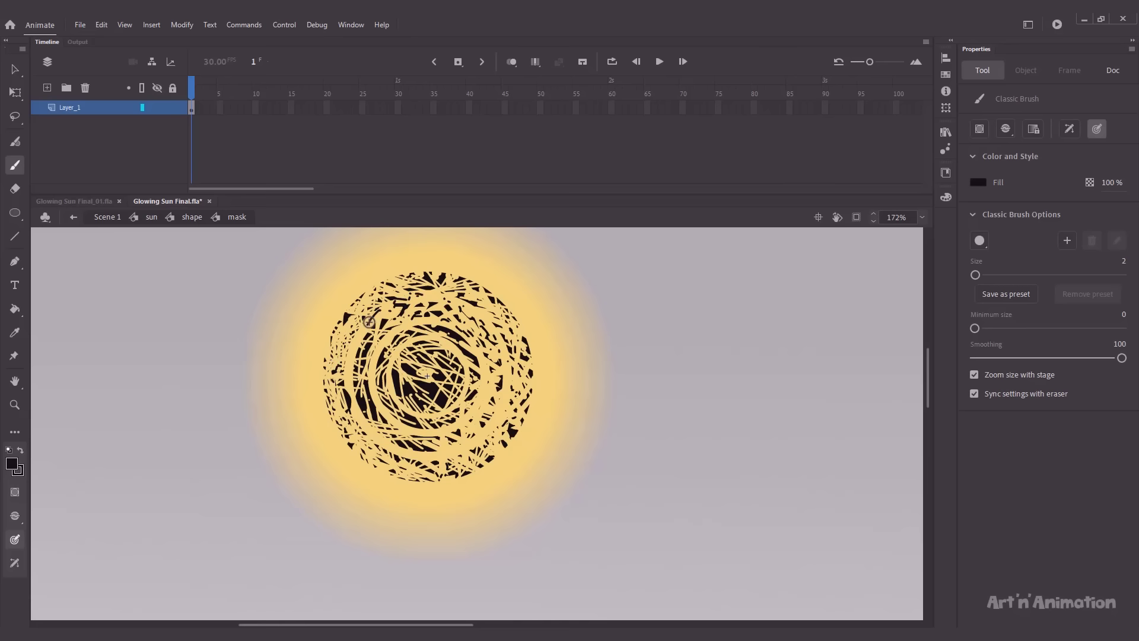
pyautogui.press('e')
pyautogui.moveTo(355, 346); pyautogui.dragTo(365, 395)
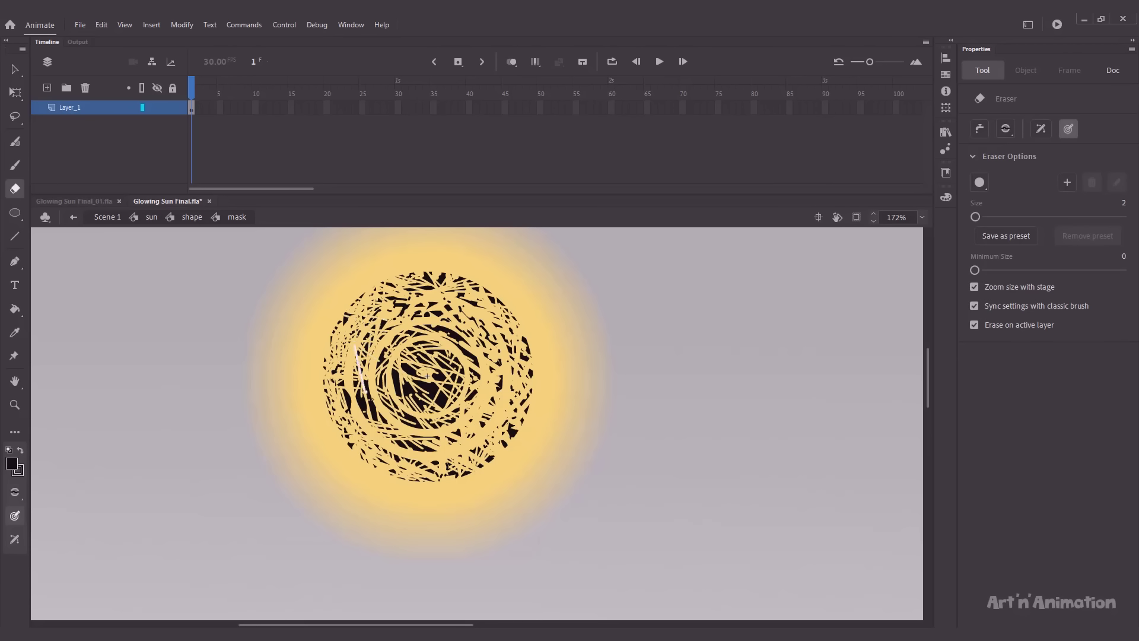
pyautogui.moveTo(426, 374)
pyautogui.mouseDown()
pyautogui.moveTo(445, 392)
pyautogui.moveTo(462, 368)
pyautogui.moveTo(451, 415)
pyautogui.moveTo(427, 376)
pyautogui.mouseUp()
pyautogui.press('v')
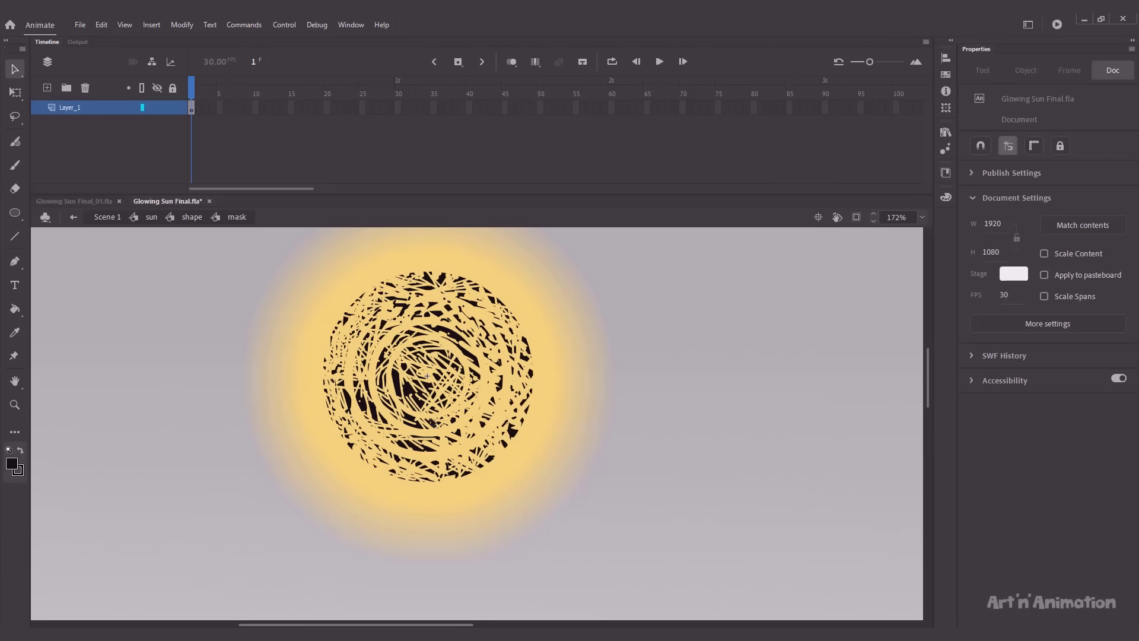
pyautogui.click(190, 218)
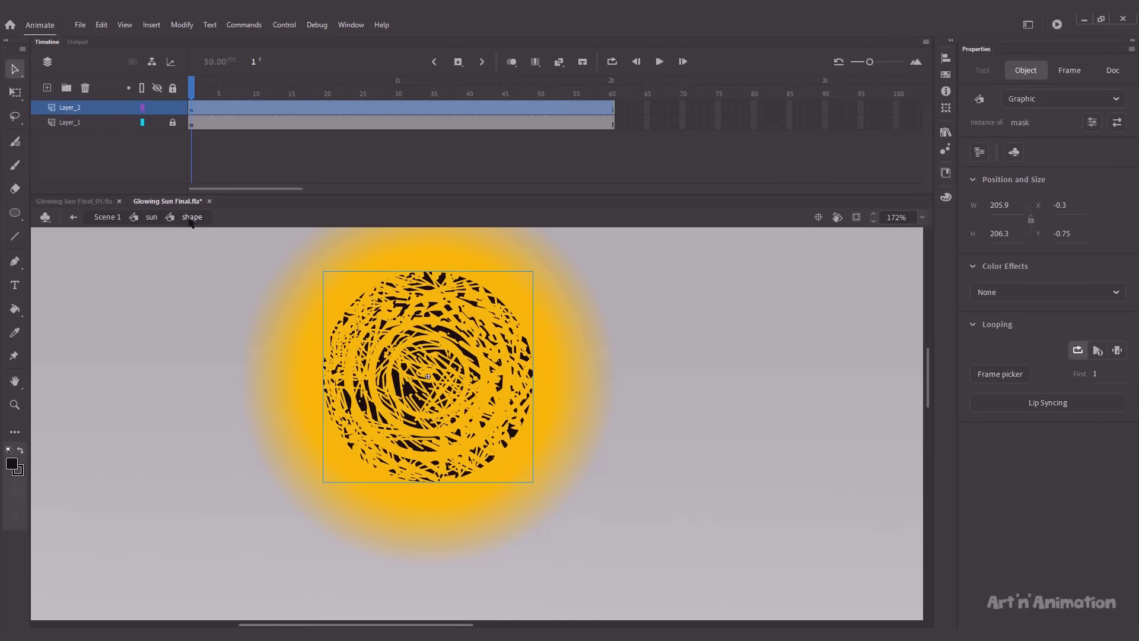
# Step: With Layer_2 hidden and locked, convert the yellow circle on Layer_1 to a graphic symbol named sun shape
pyautogui.click(171, 108)
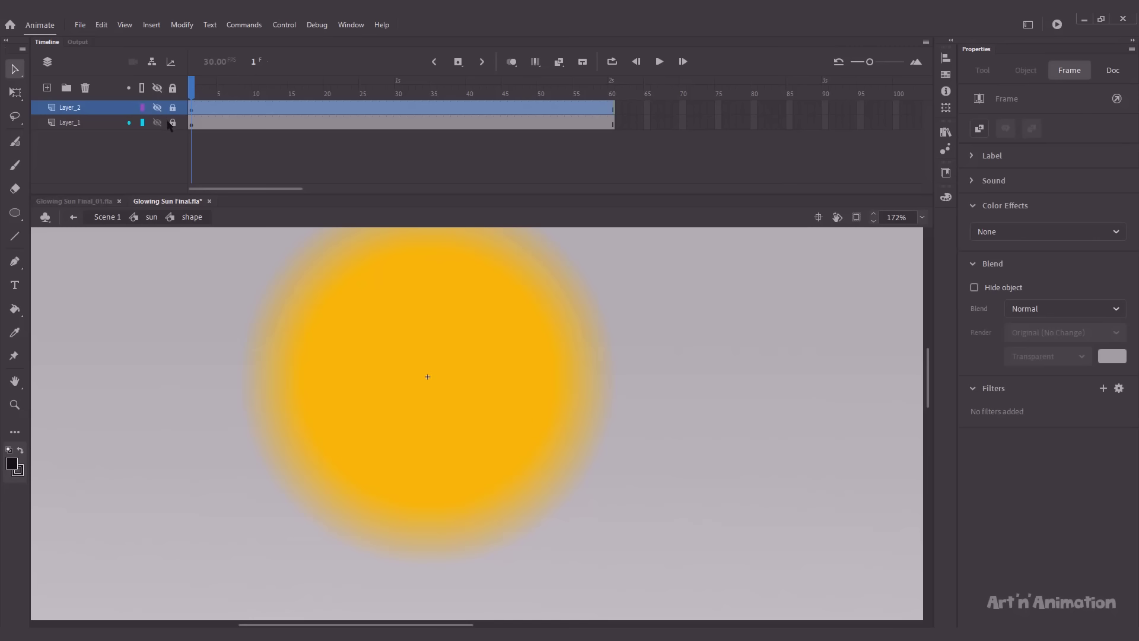
pyautogui.click(369, 290)
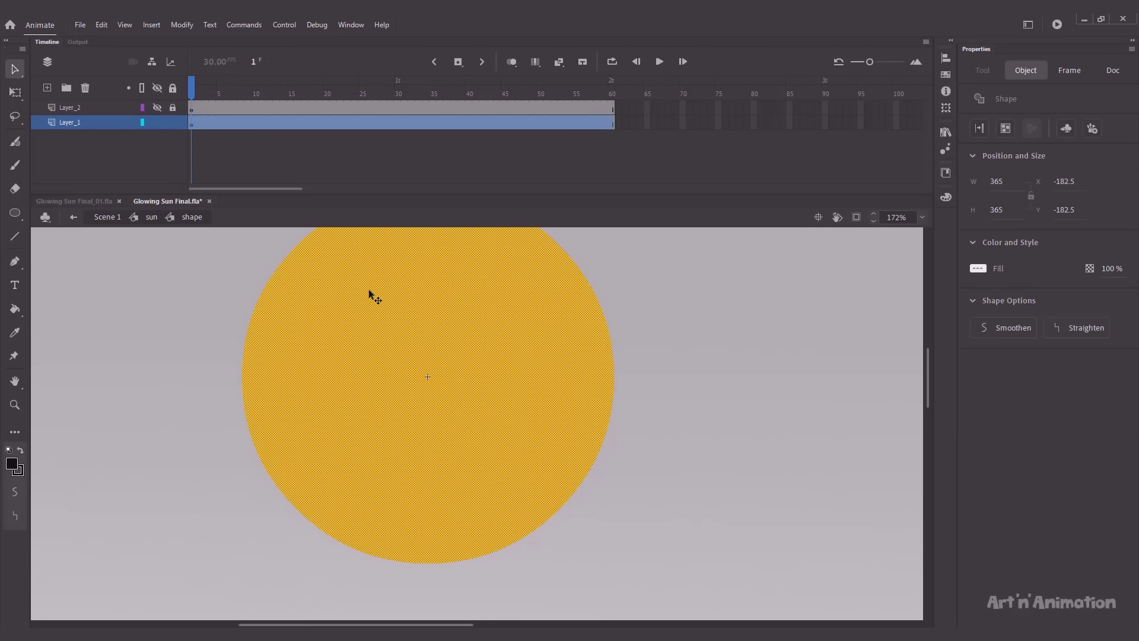
pyautogui.press('F8')
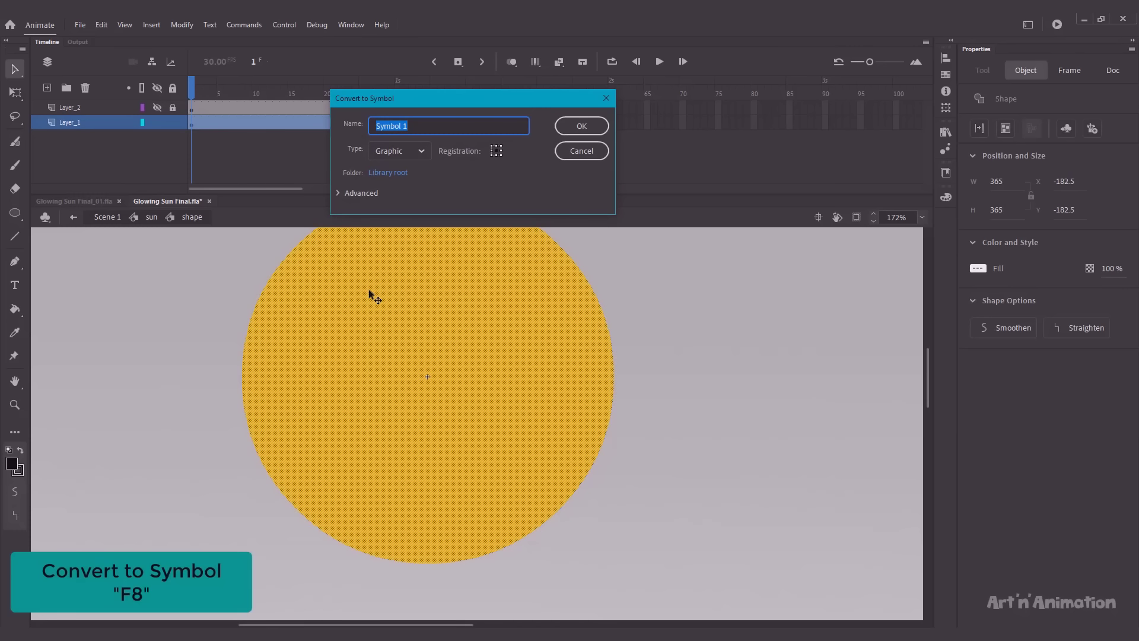
pyautogui.write('sun shape')
pyautogui.press('Return')
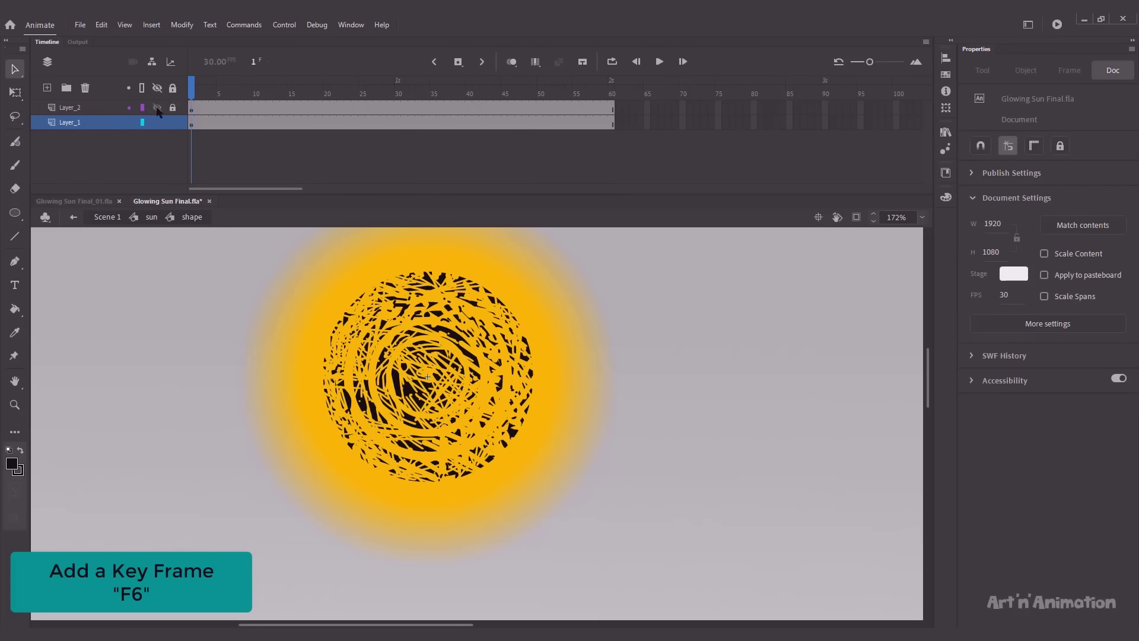
# Step: Hide Layer_2, add a keyframe at frame 60 of Layer_1, and set the sun shape's alpha to 0% there
pyautogui.click(158, 108)
pyautogui.click(612, 123)
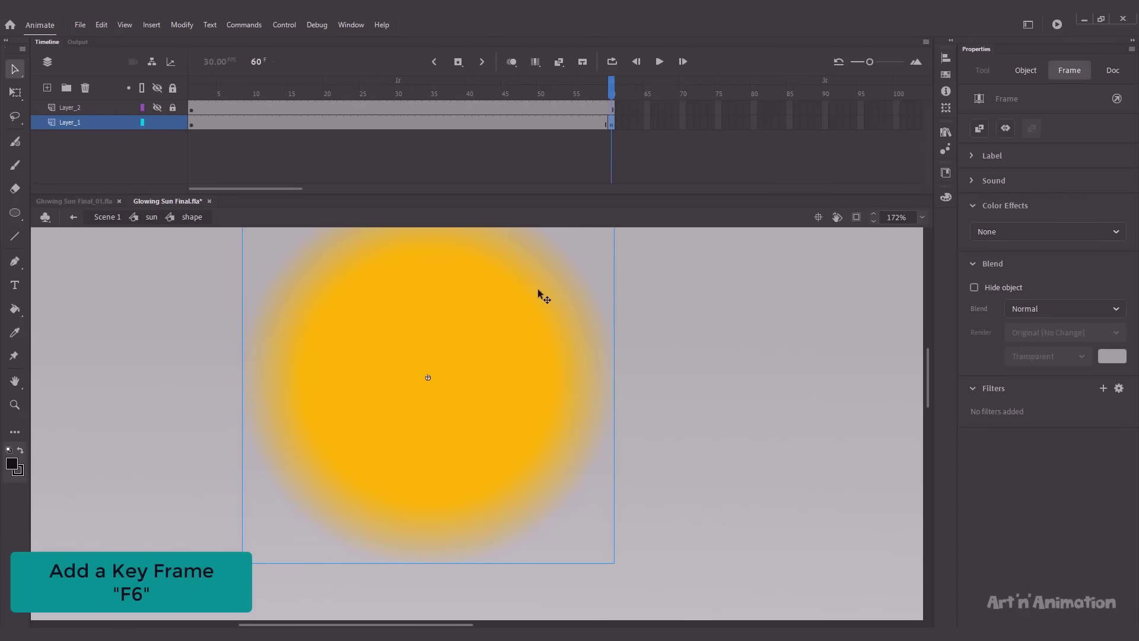
pyautogui.hotkey('ctrl', '2')
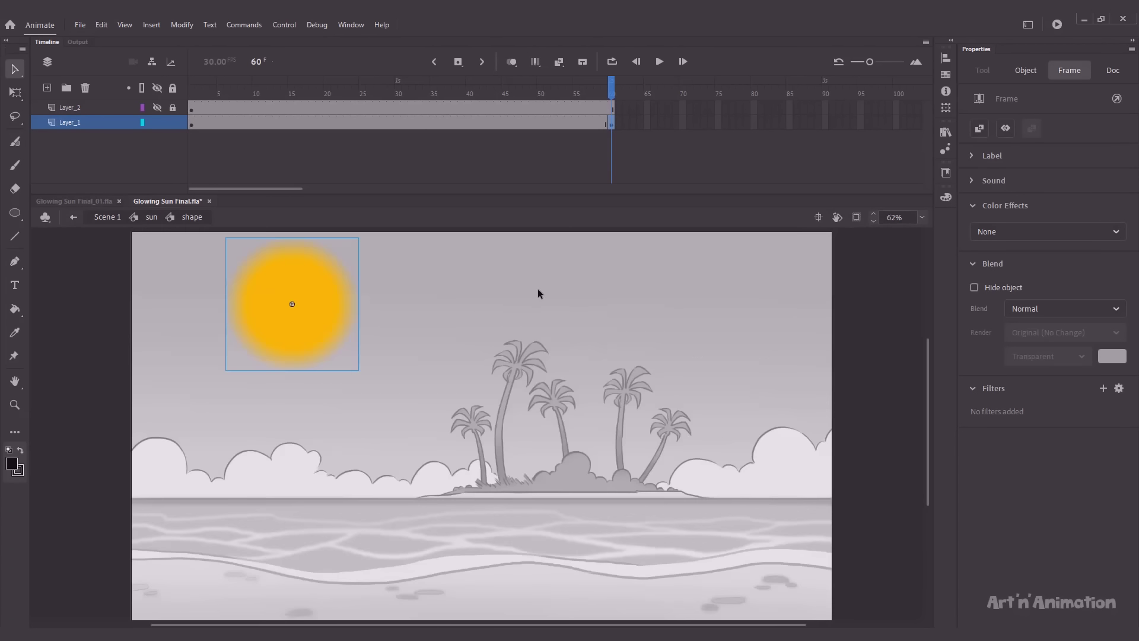
pyautogui.click(303, 297)
pyautogui.click(985, 292)
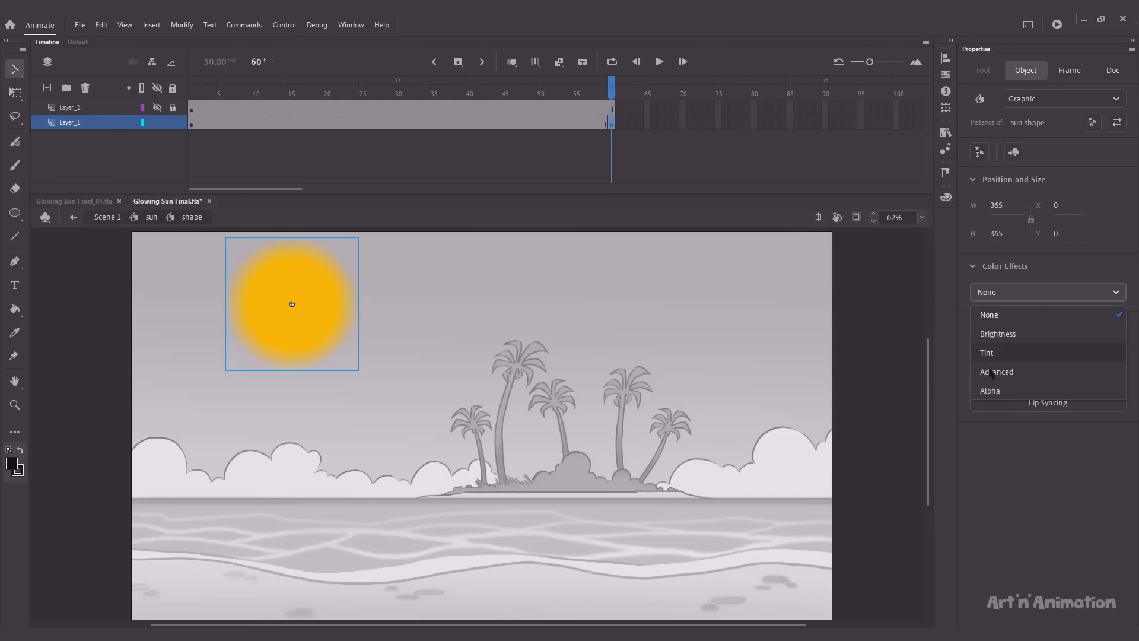
pyautogui.click(994, 390)
pyautogui.click(975, 327)
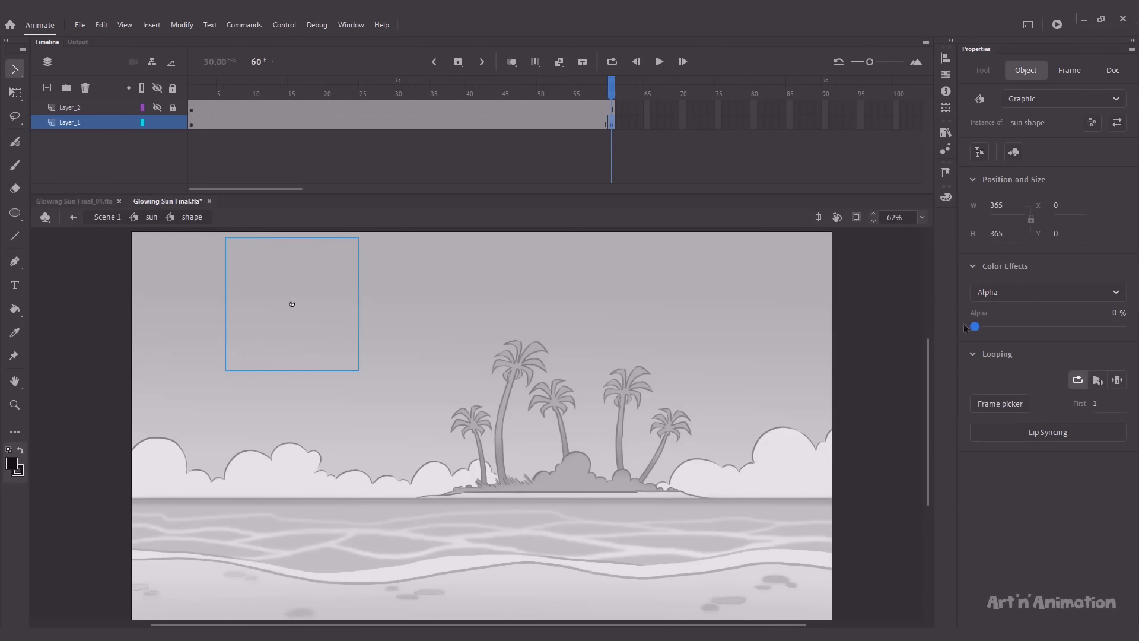
# Step: Add a keyframe at frame 30 of Layer_1 and set the sun shape's alpha to 100% there
pyautogui.click(399, 124)
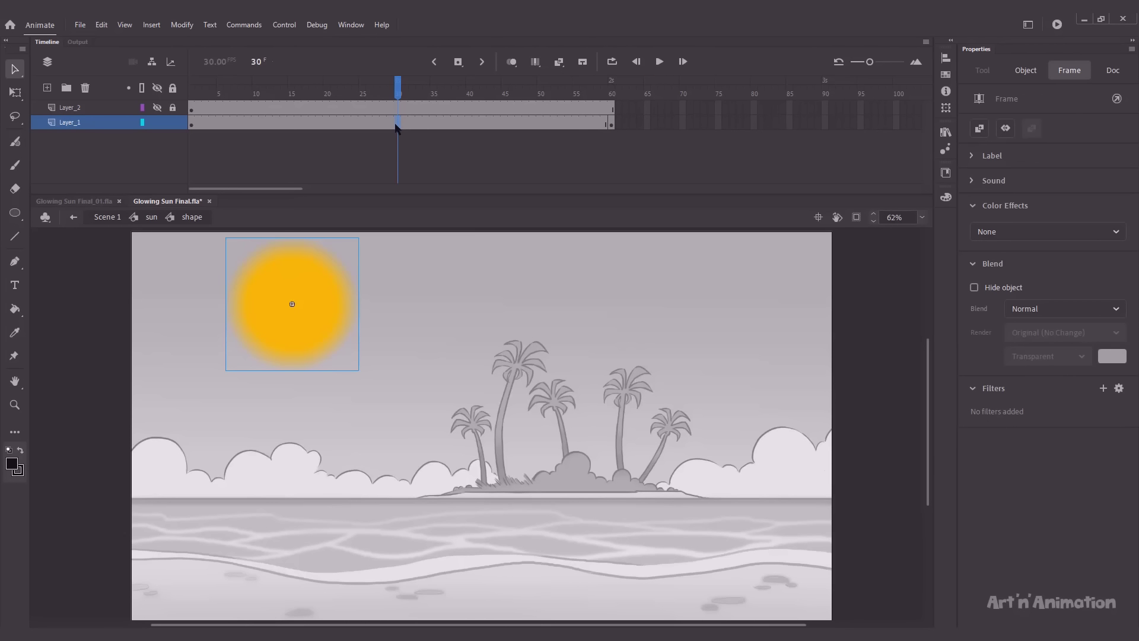
pyautogui.press('F6')
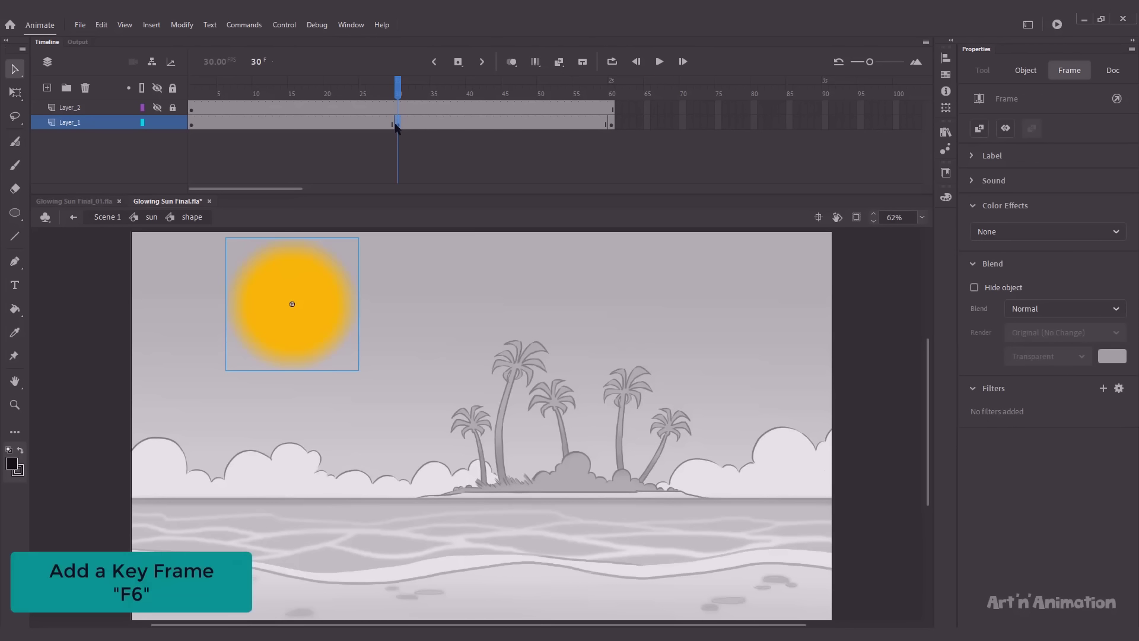
pyautogui.click(318, 272)
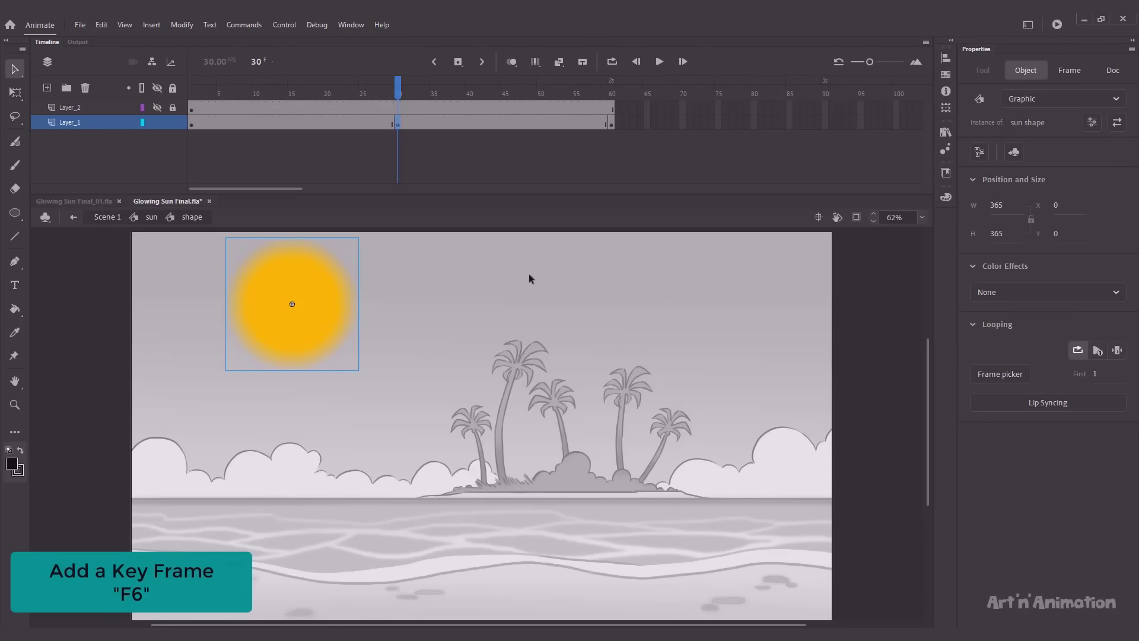
pyautogui.click(982, 294)
pyautogui.click(993, 390)
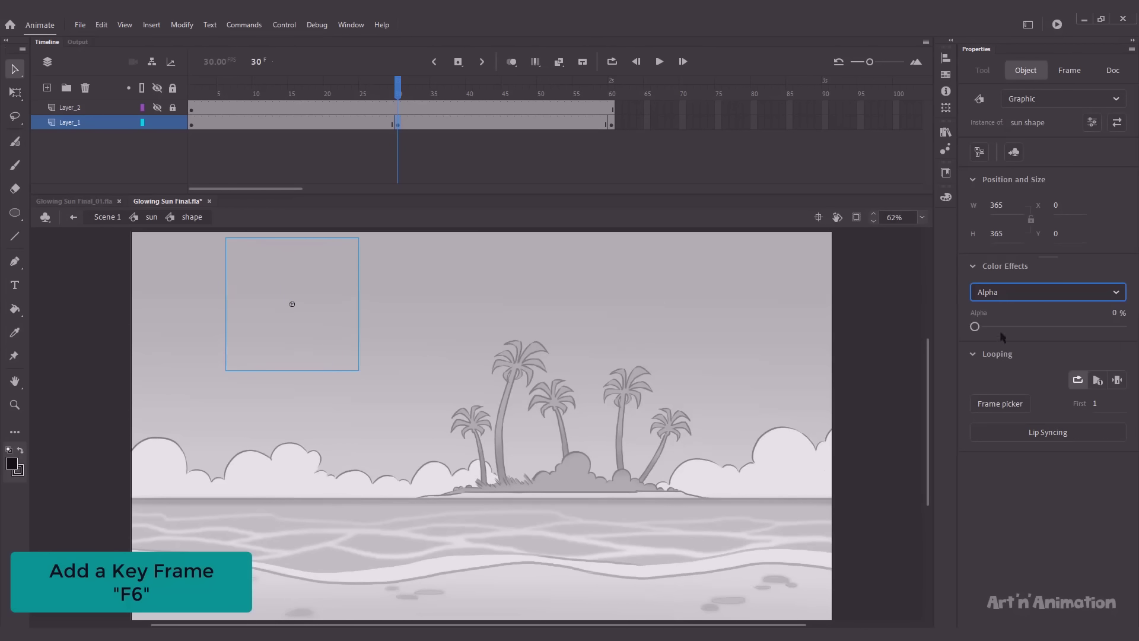
pyautogui.moveTo(1000, 326); pyautogui.dragTo(1123, 323)
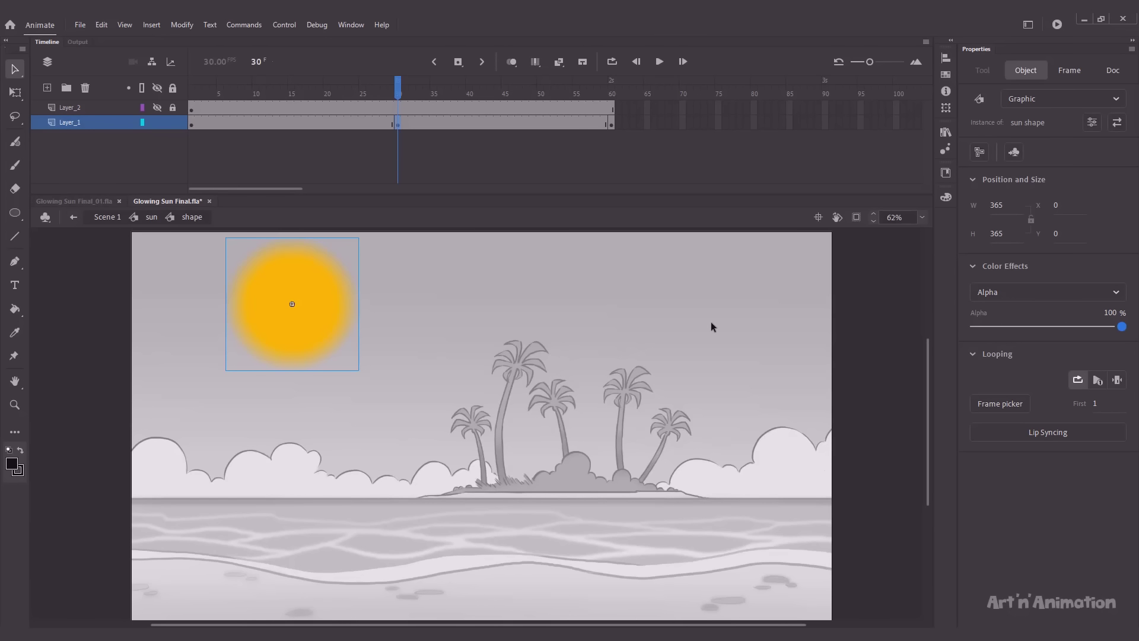
# Step: Create classic tweens on both sides of Layer_1's frame 30 keyframe and play the animation from frame 1
pyautogui.moveTo(369, 122); pyautogui.dragTo(433, 121)
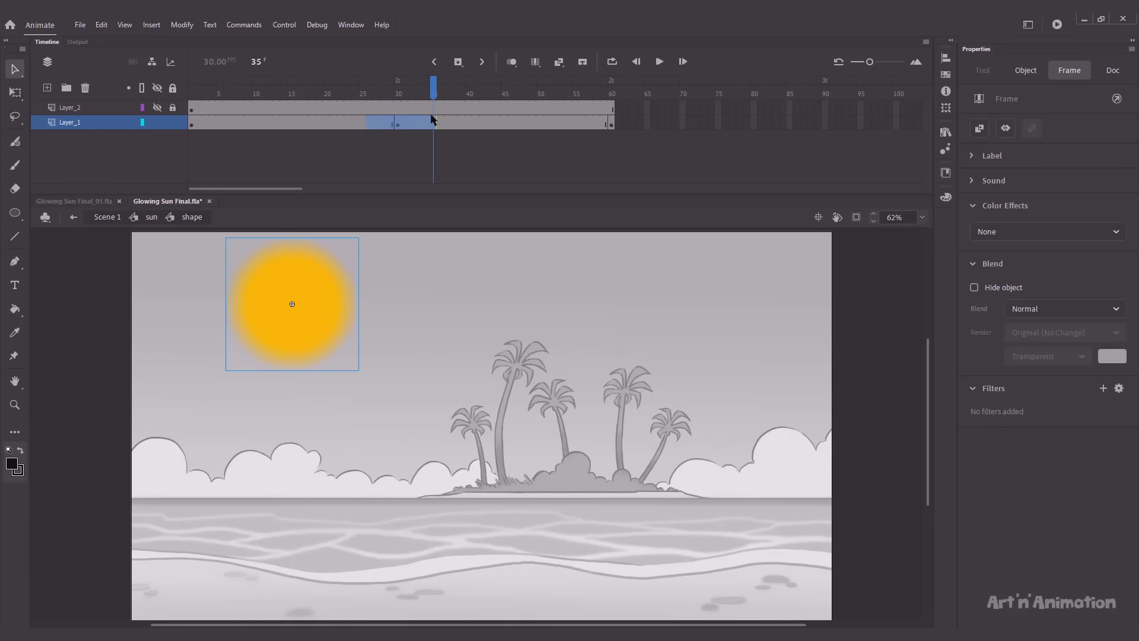
pyautogui.rightClick(407, 121)
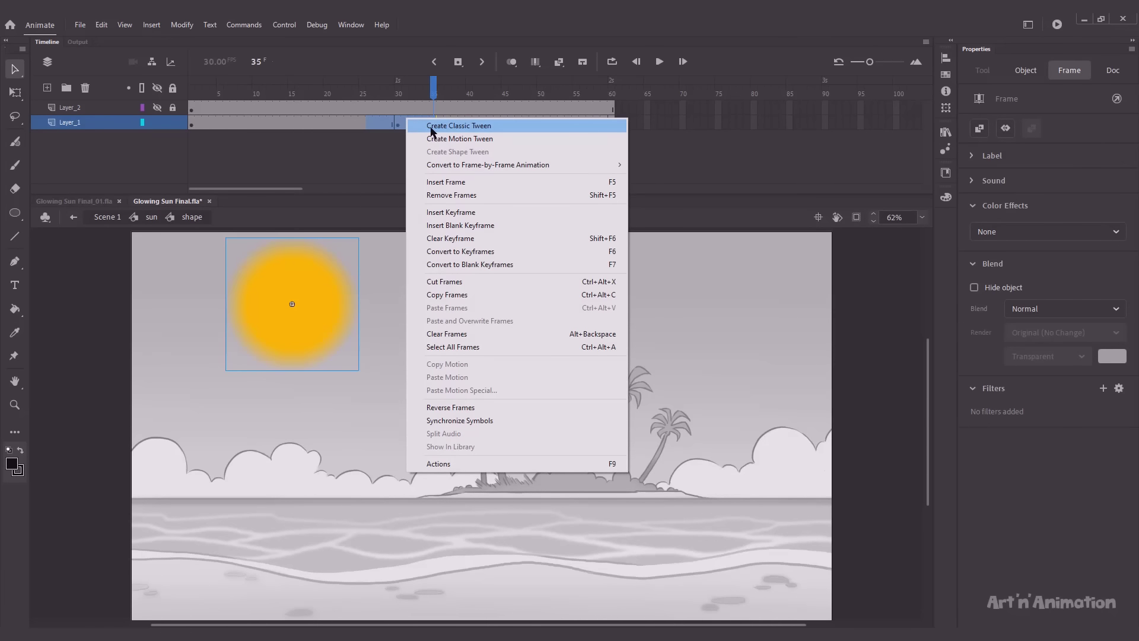
pyautogui.click(425, 121)
pyautogui.moveTo(436, 108); pyautogui.dragTo(191, 107)
pyautogui.press('Return')
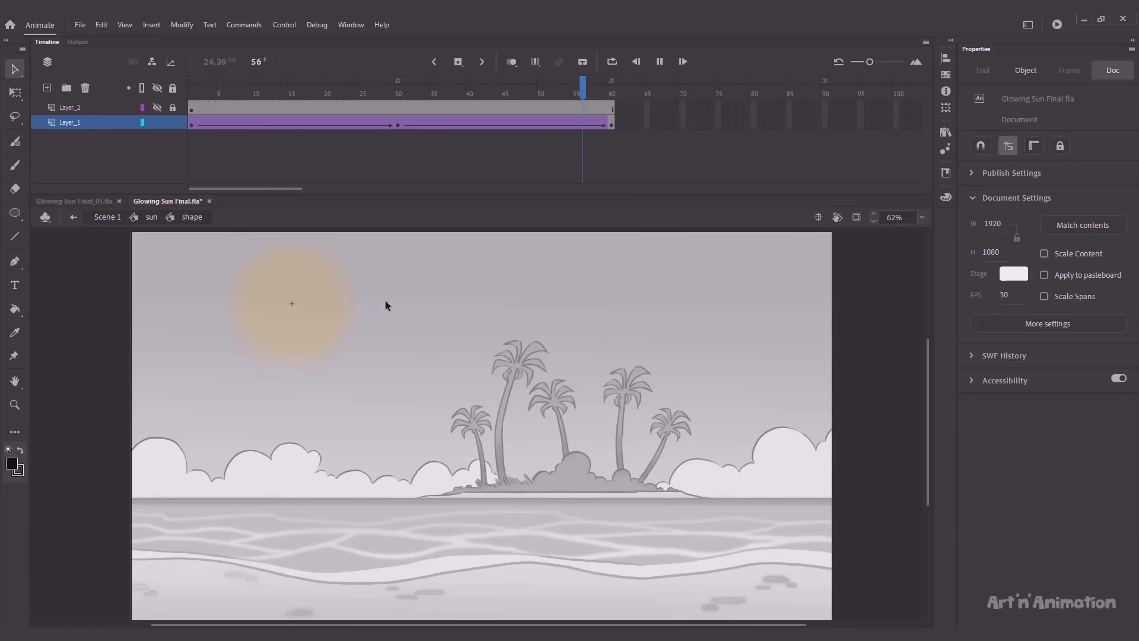
pyautogui.press('Return')
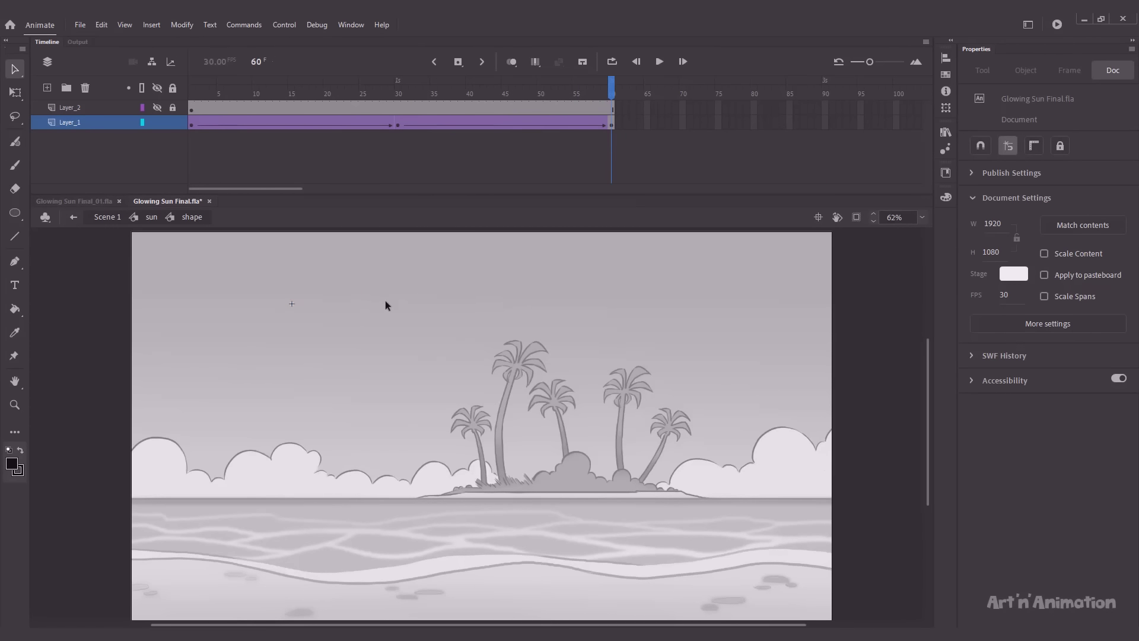
# Step: Show and unlock Layer_2 and return to frame 1
pyautogui.click(157, 108)
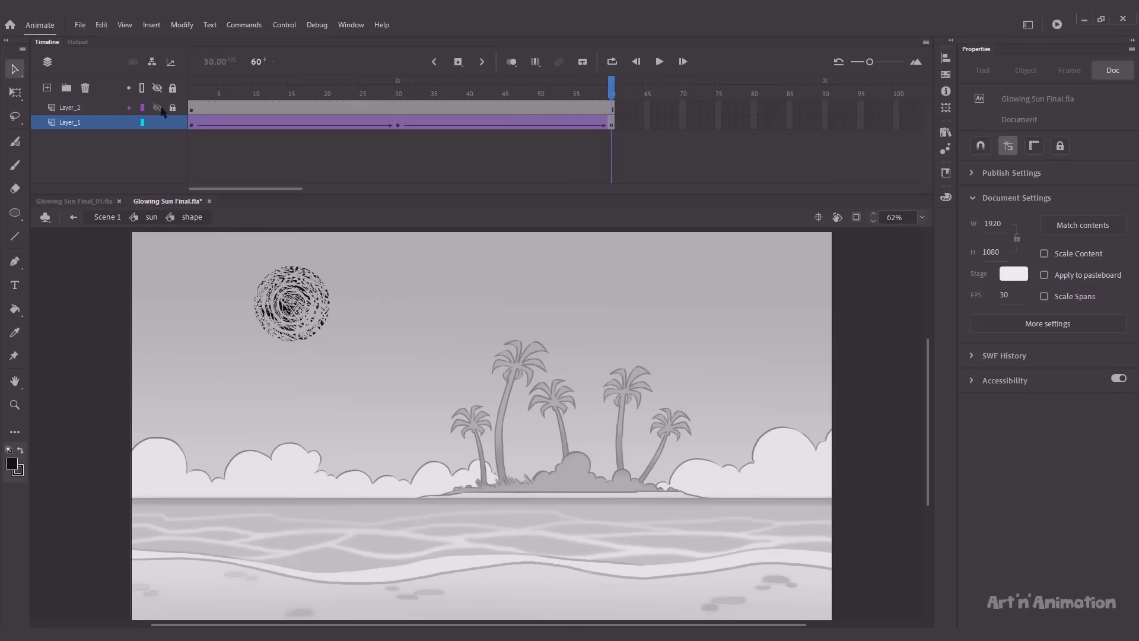
pyautogui.click(185, 108)
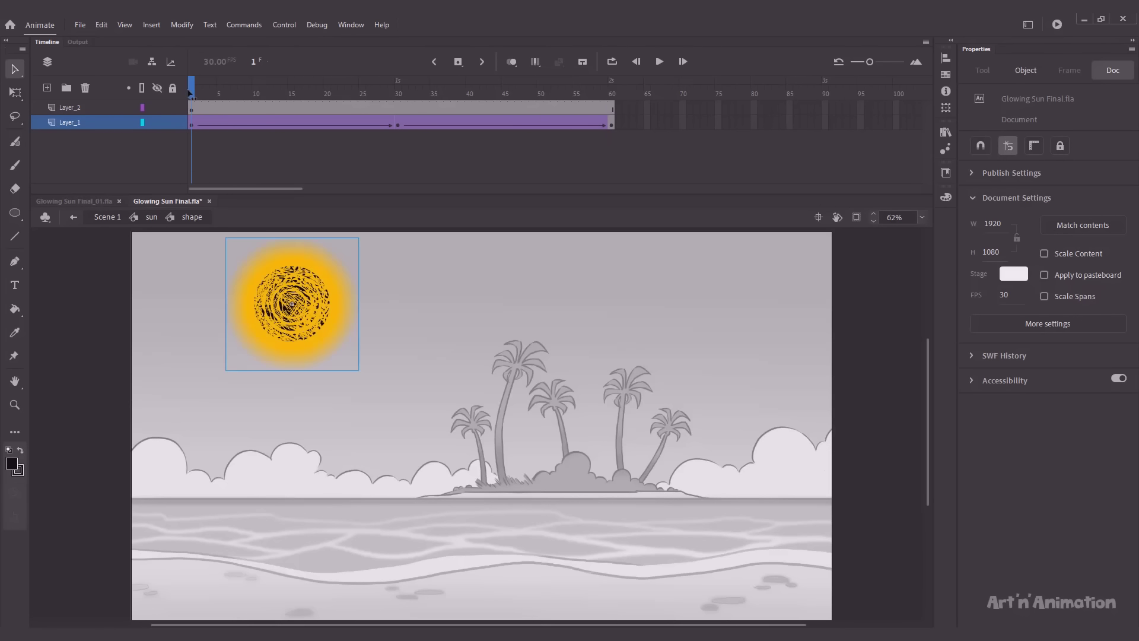
# Step: Lock Layer_1 and add a keyframe at frame 60 of Layer_2
pyautogui.click(173, 122)
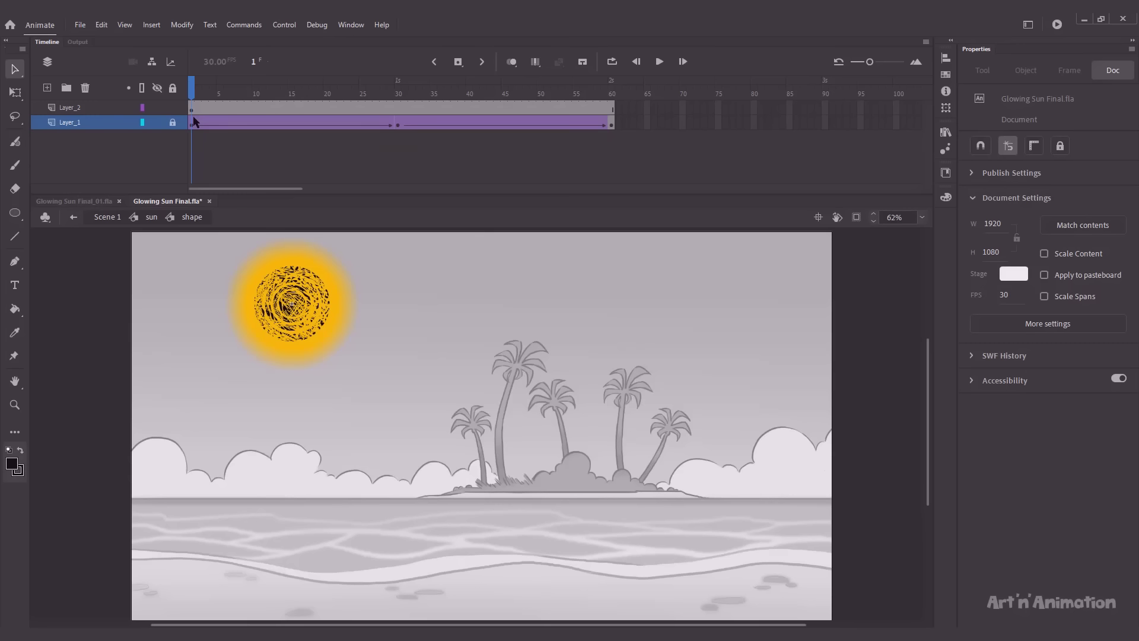
pyautogui.click(612, 109)
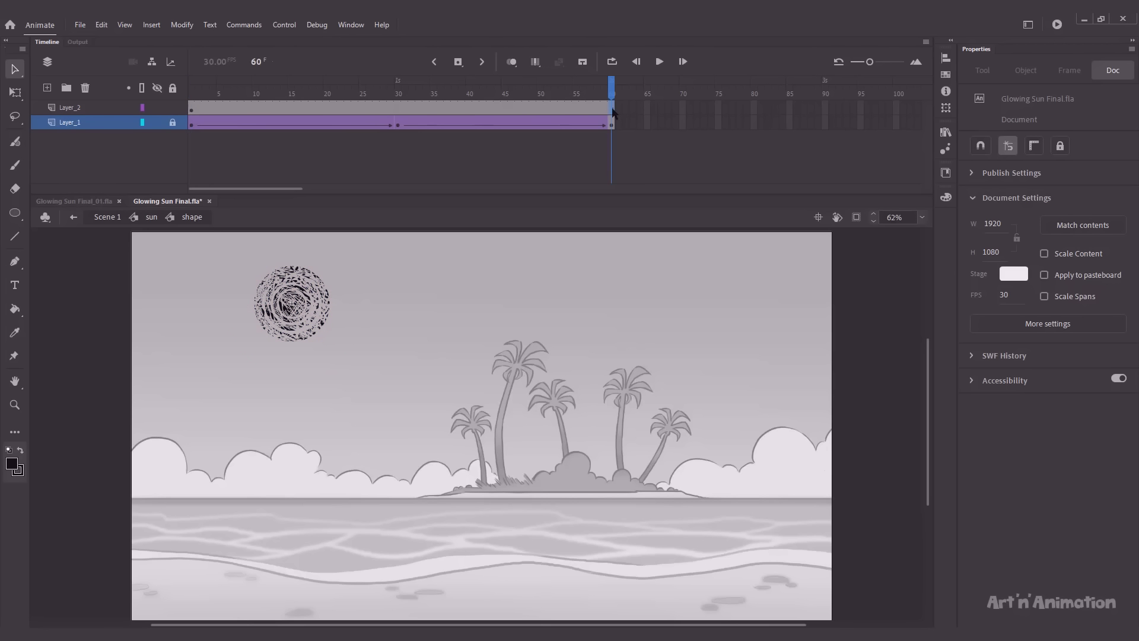
pyautogui.press('F6')
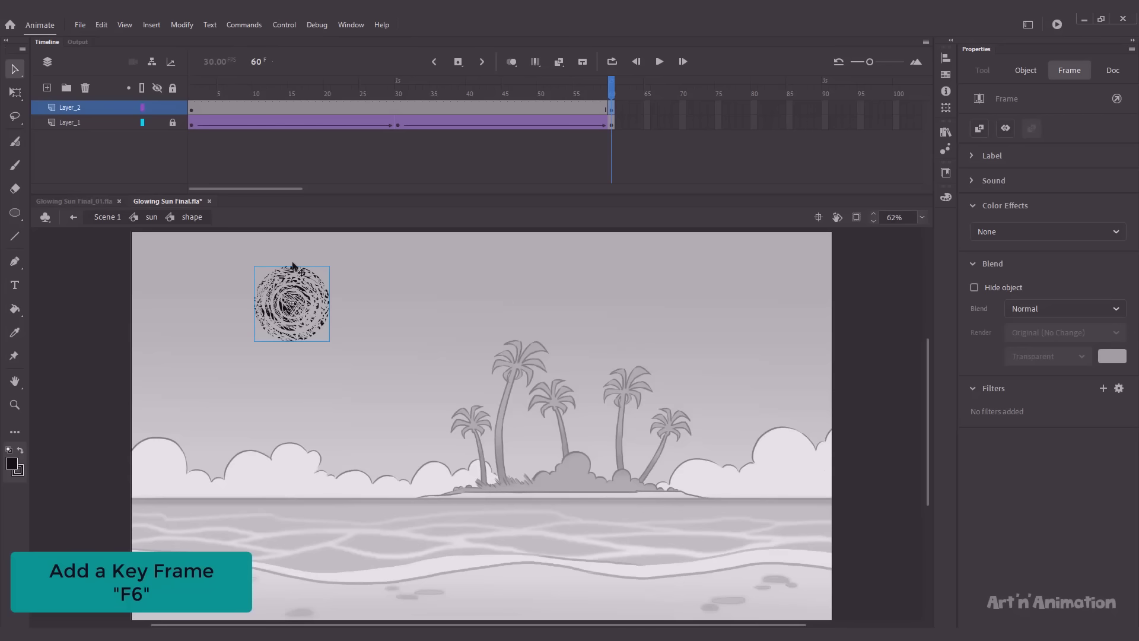
# Step: Enlarge the scratched ring at frame 60 in two passes with Scale and Rotate, using 110% for the second
pyautogui.hotkey('ctrl', 'alt', 's')
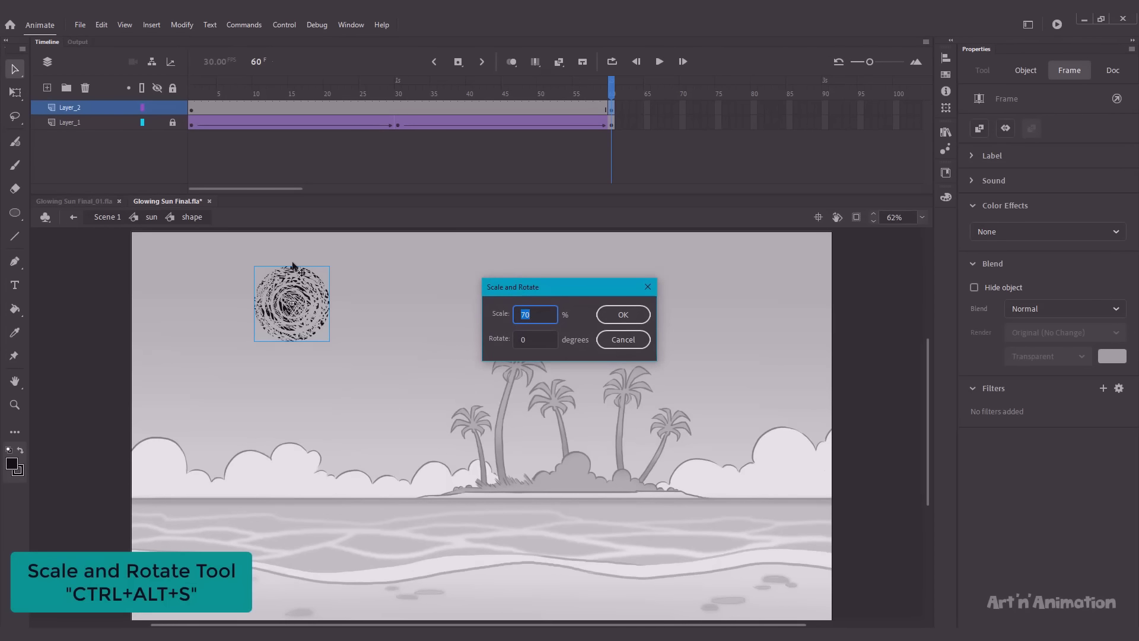
pyautogui.write('1')
pyautogui.write('0')
pyautogui.write('0')
pyautogui.press('Return')
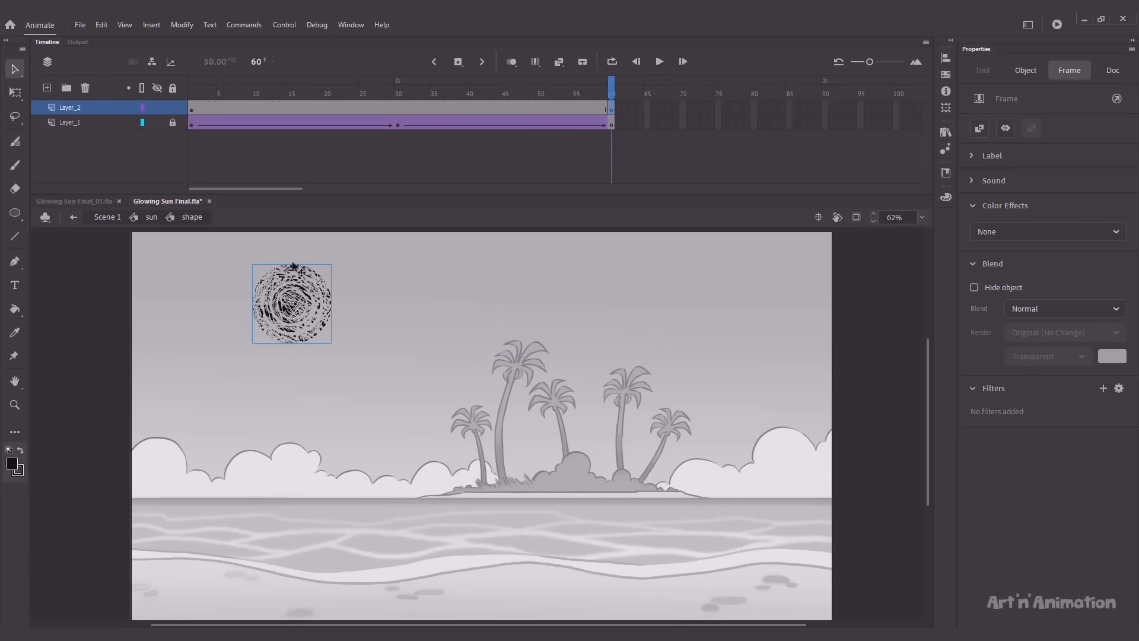
pyautogui.hotkey('ctrl', 'alt', 's')
pyautogui.write('100')
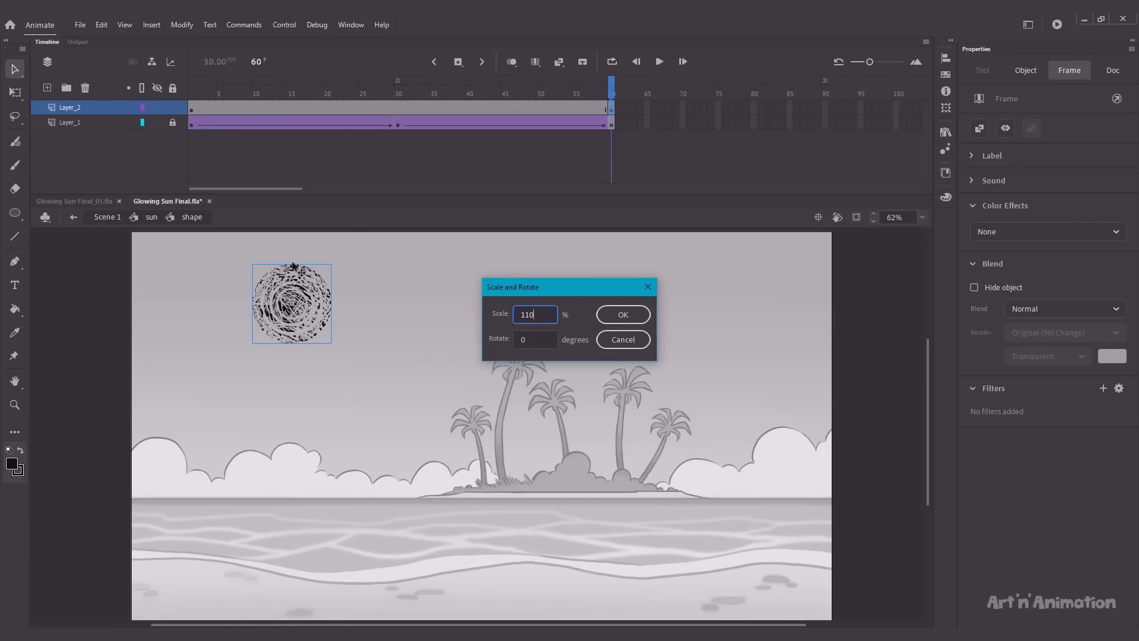
pyautogui.press('Return')
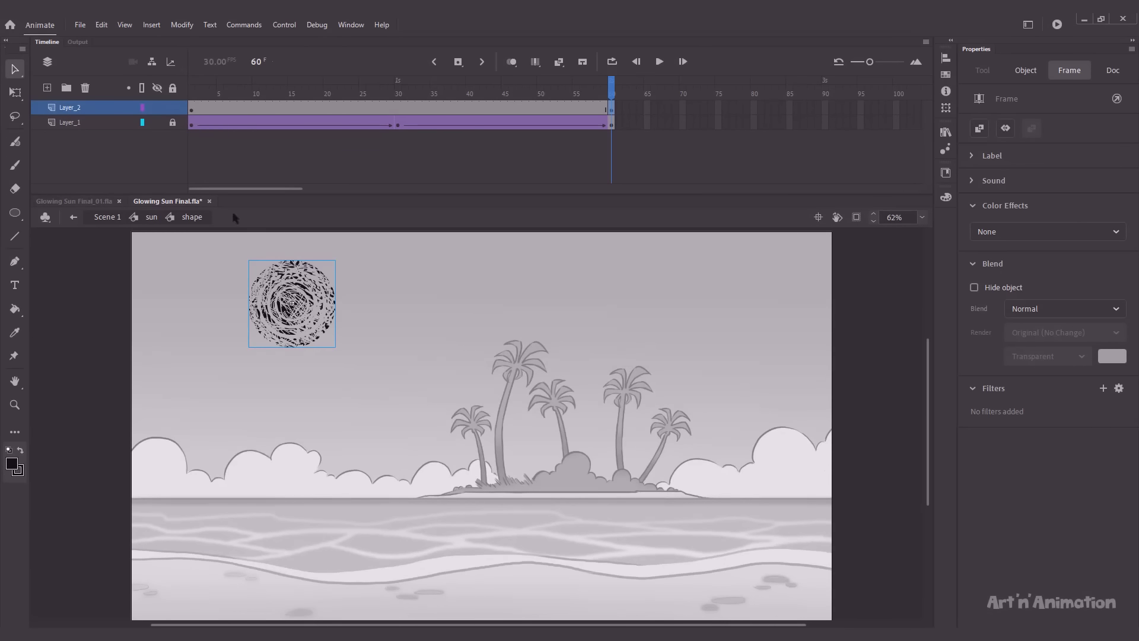
# Step: Turn Layer_2 into a mask for Layer_1 and play the masked animation
pyautogui.rightClick(96, 110)
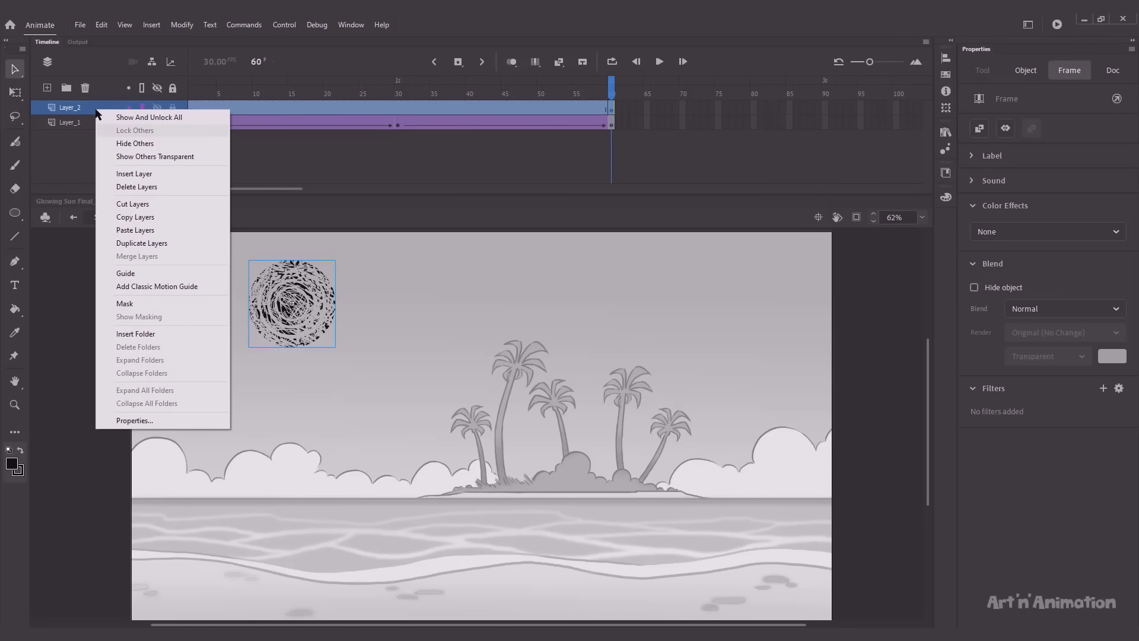
pyautogui.click(130, 304)
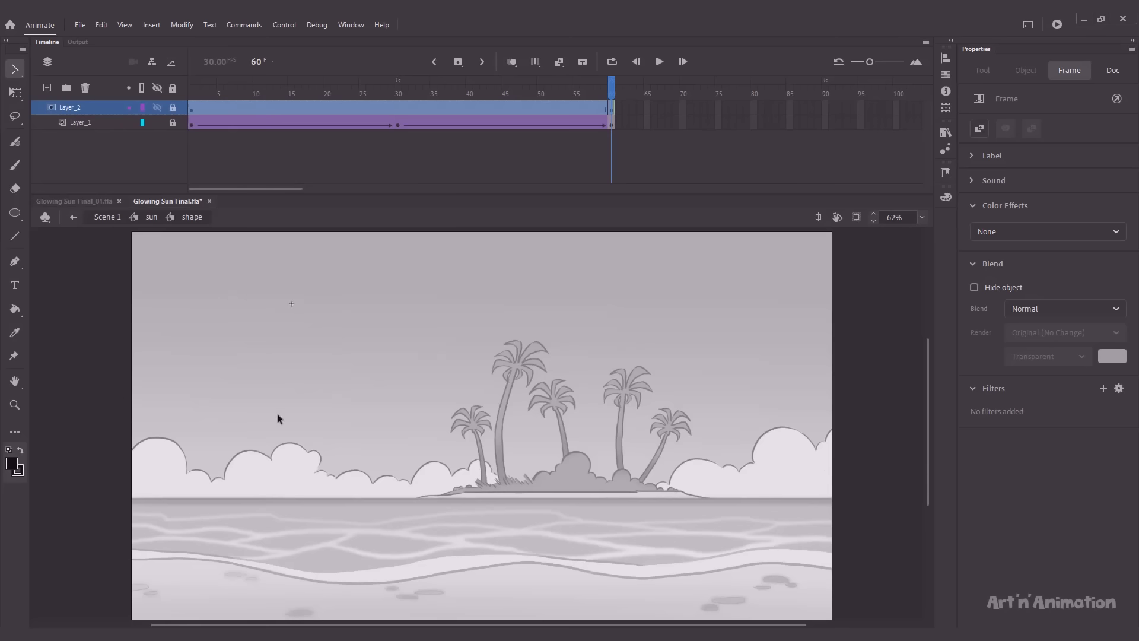
pyautogui.press('Return')
# Step: Create a classic tween between Layer_2's keyframes at frames 1 and 60 and play the animation
pyautogui.click(321, 94)
pyautogui.moveTo(322, 109); pyautogui.dragTo(419, 110)
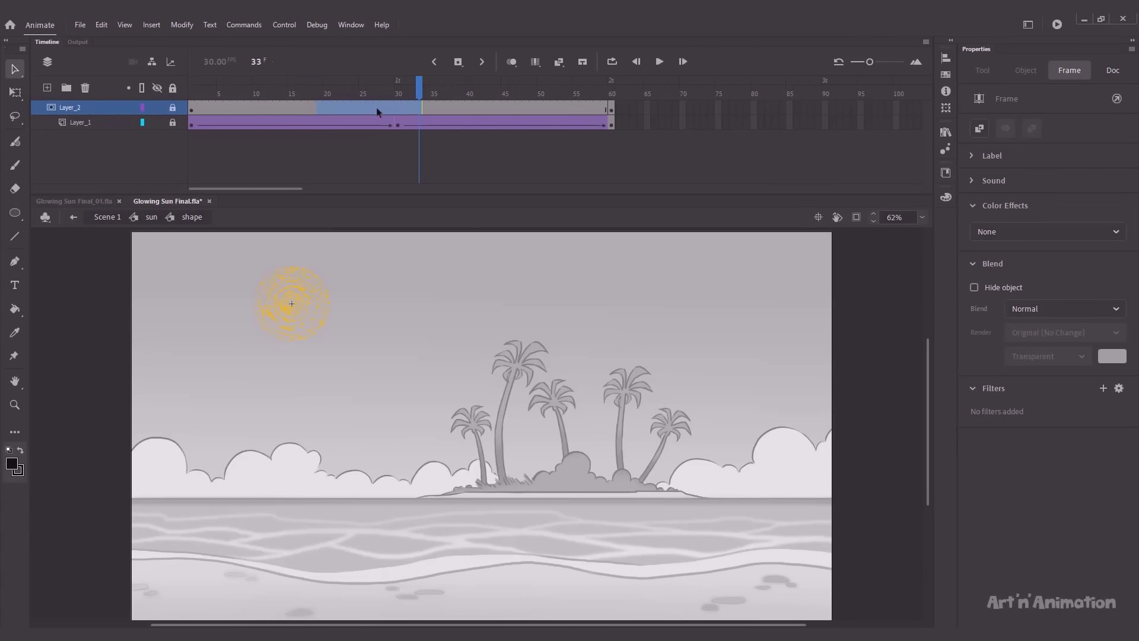
pyautogui.rightClick(373, 107)
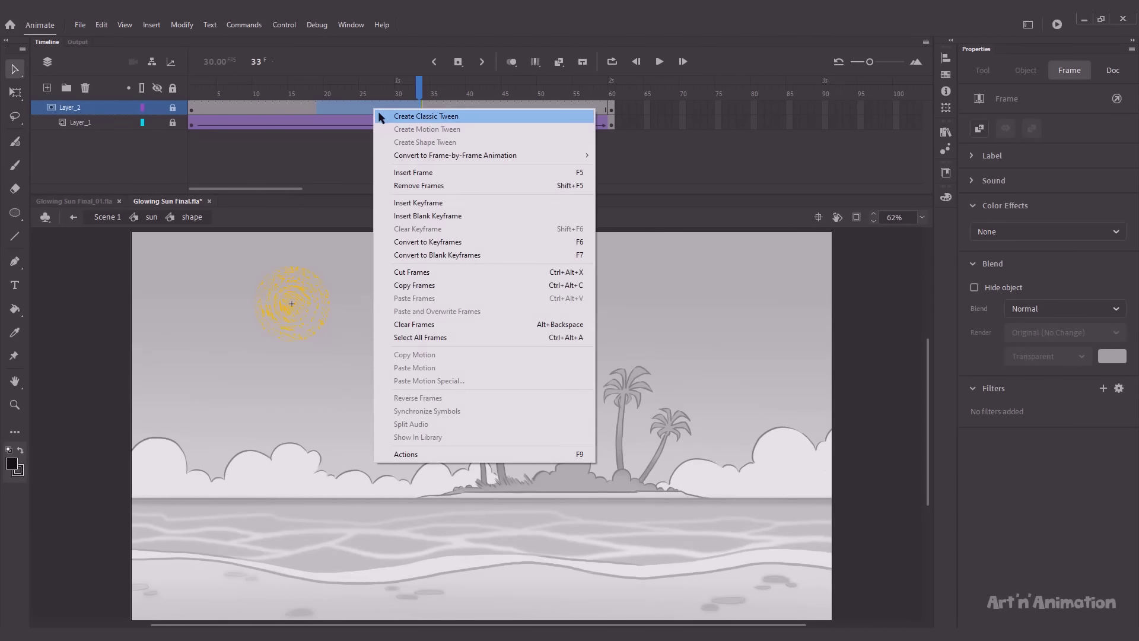
pyautogui.click(386, 122)
pyautogui.moveTo(421, 100); pyautogui.dragTo(621, 117)
pyautogui.press('Return')
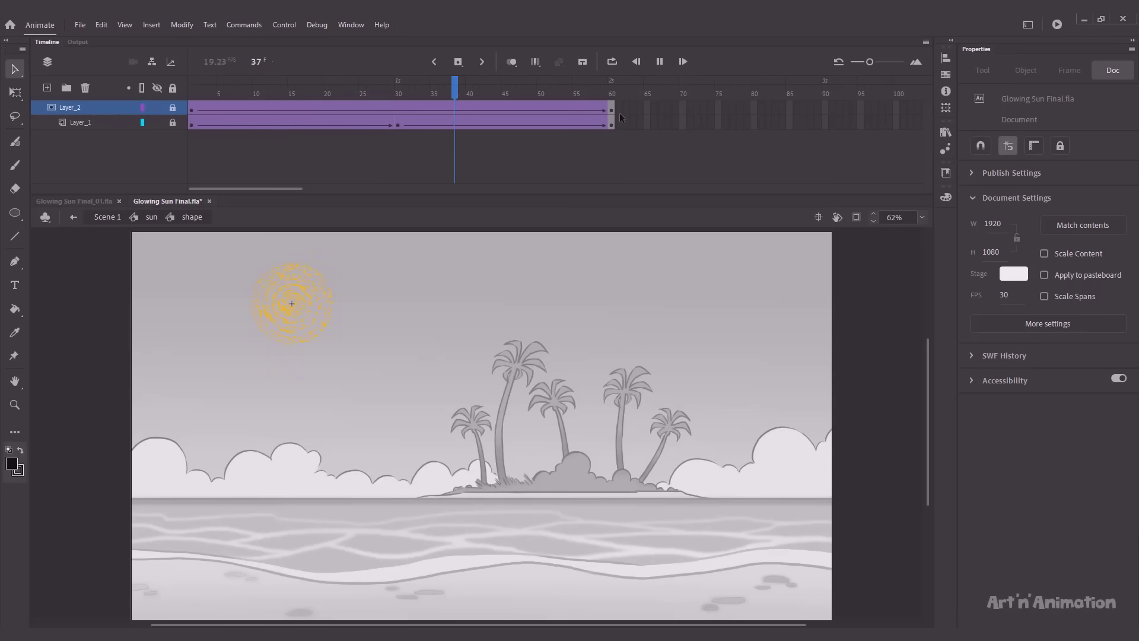
pyautogui.press('Return')
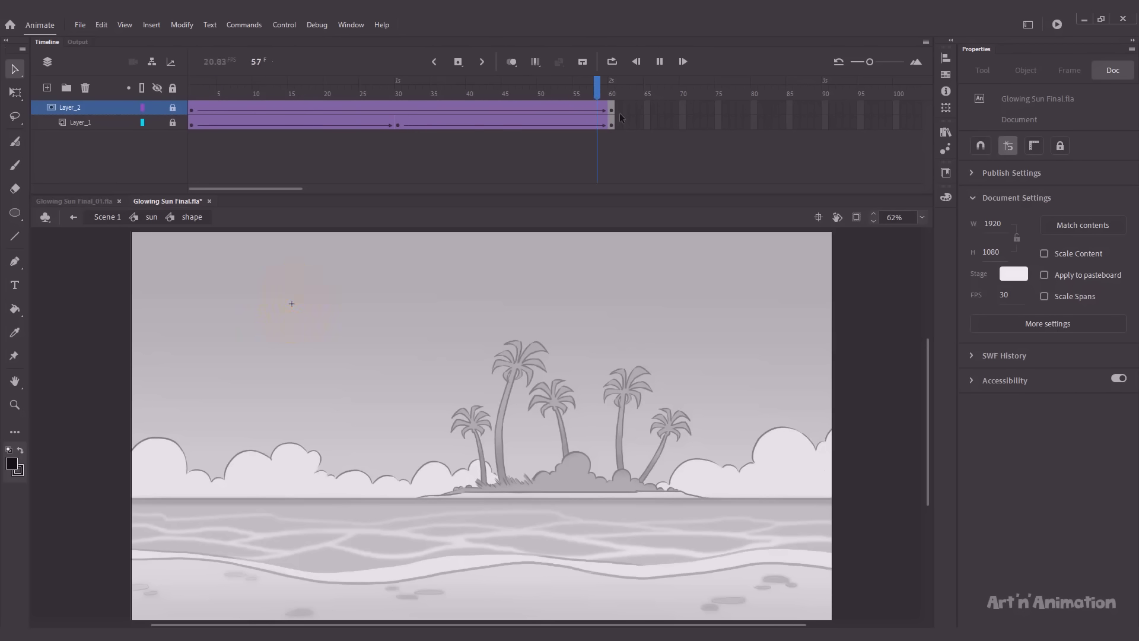
# Step: Return to the sun symbol, add a new layer above Layer_1, and go to frame 1
pyautogui.click(149, 217)
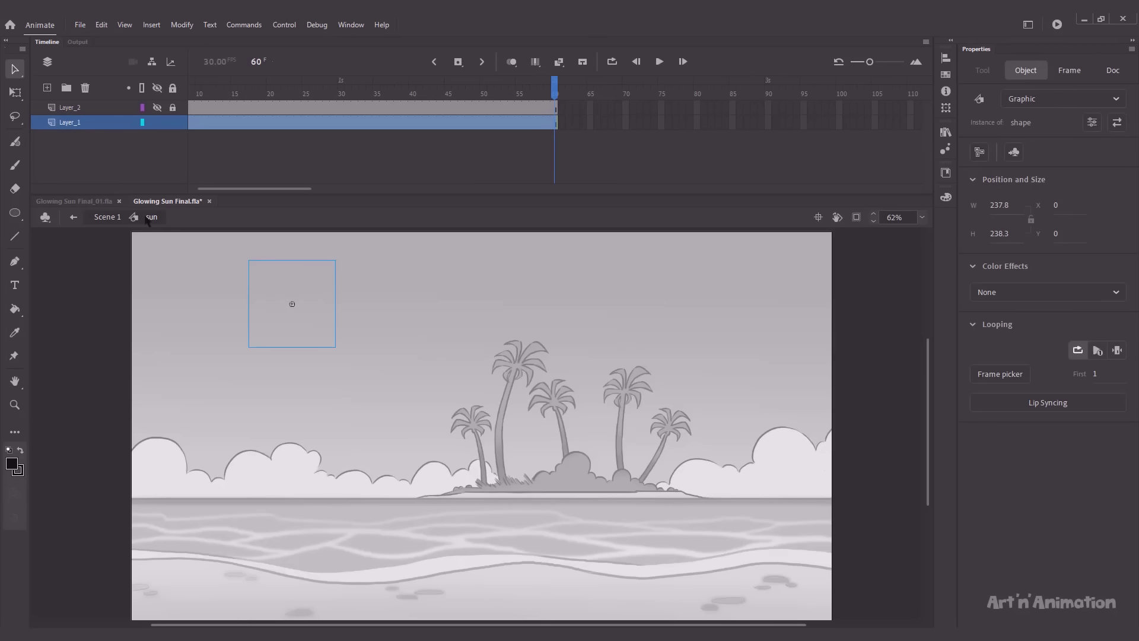
pyautogui.click(48, 88)
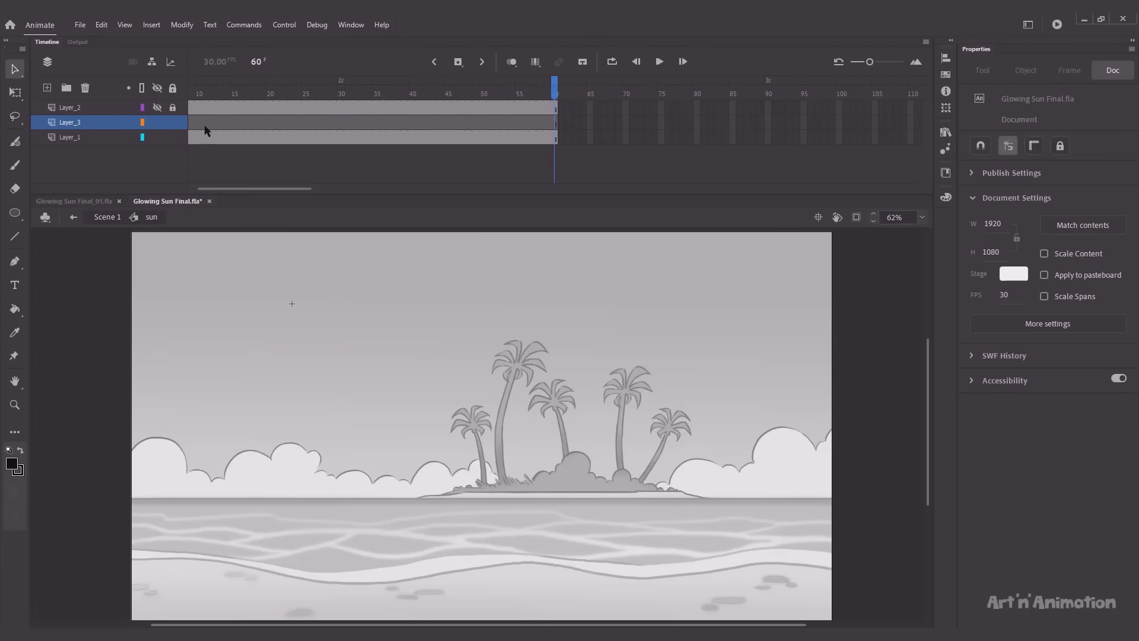
pyautogui.moveTo(204, 95); pyautogui.dragTo(175, 101)
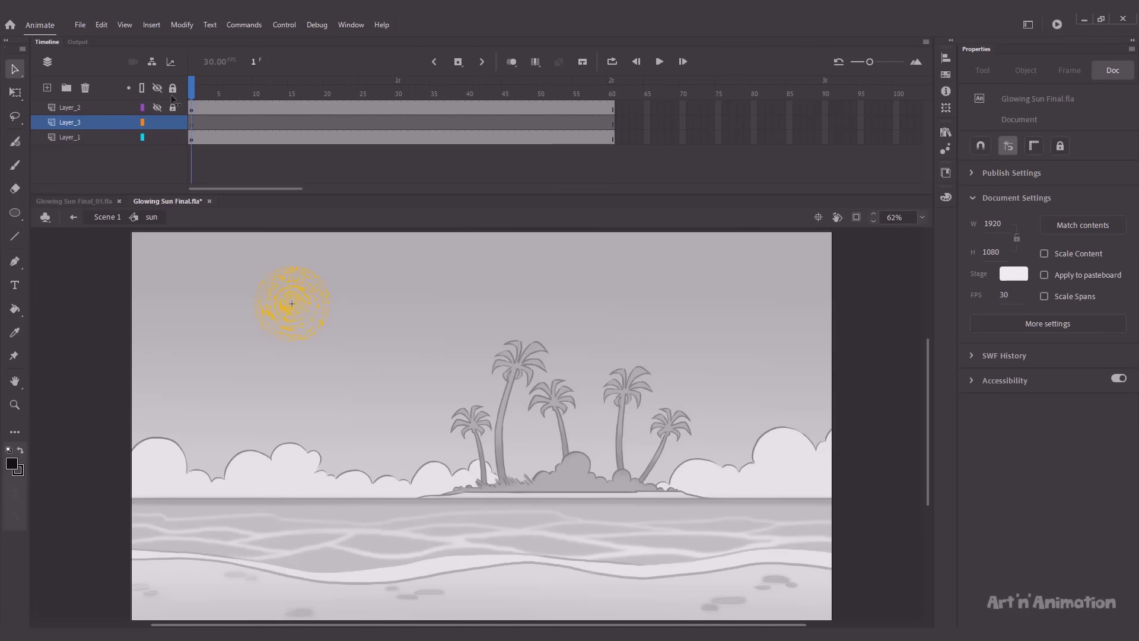
# Step: Copy the shape instance from Layer_1 and paste it in place on Layer_3
pyautogui.click(297, 292)
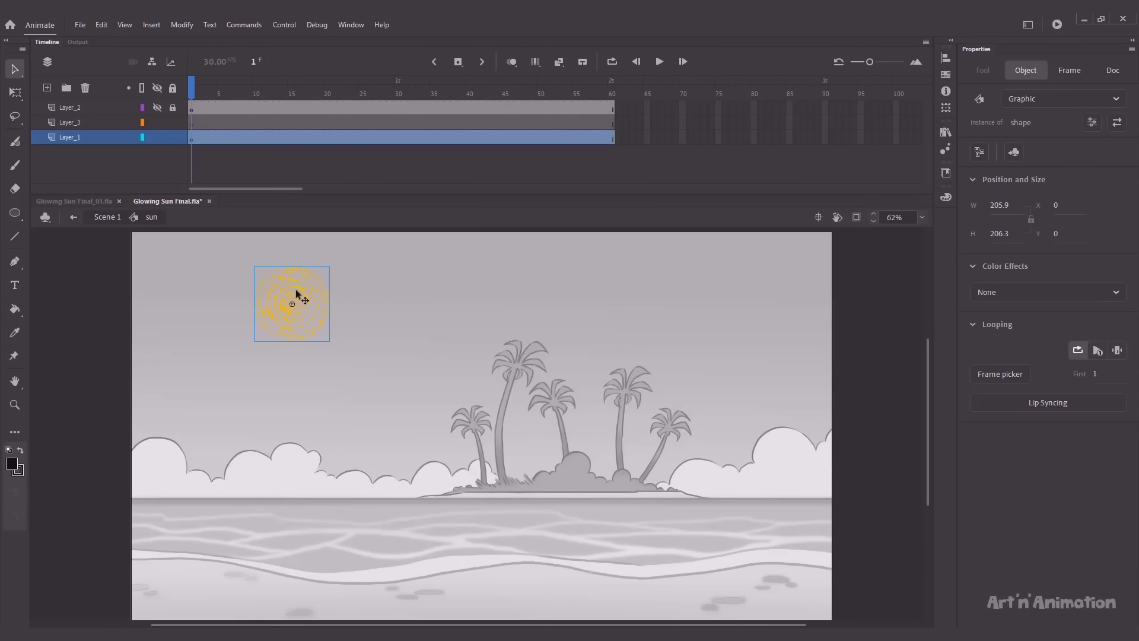
pyautogui.hotkey('ctrl', 'c')
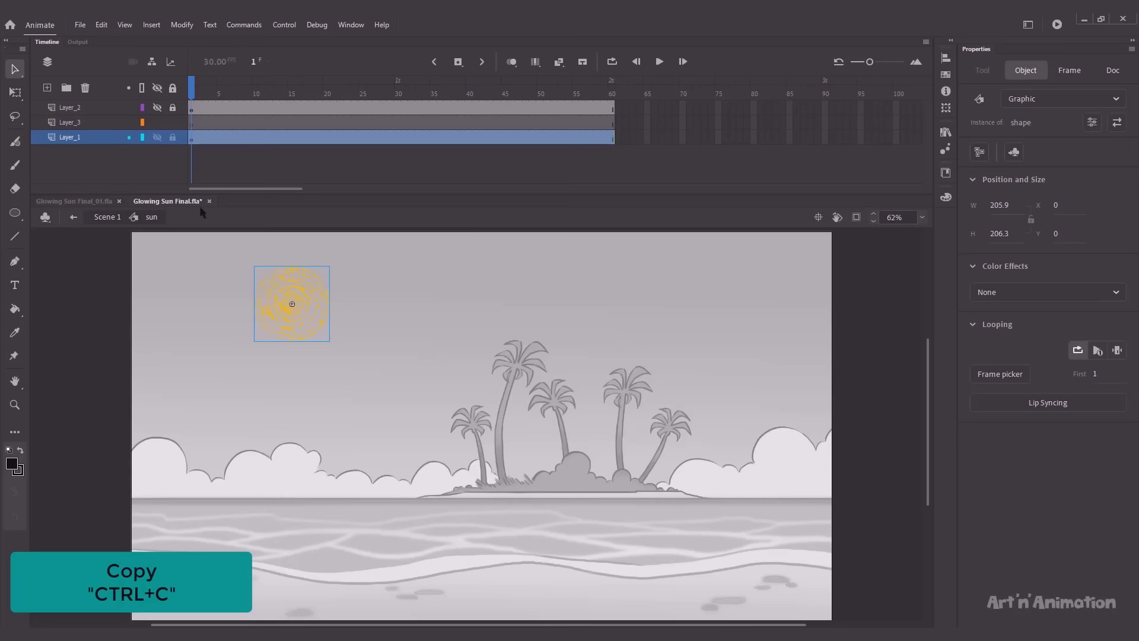
pyautogui.click(107, 123)
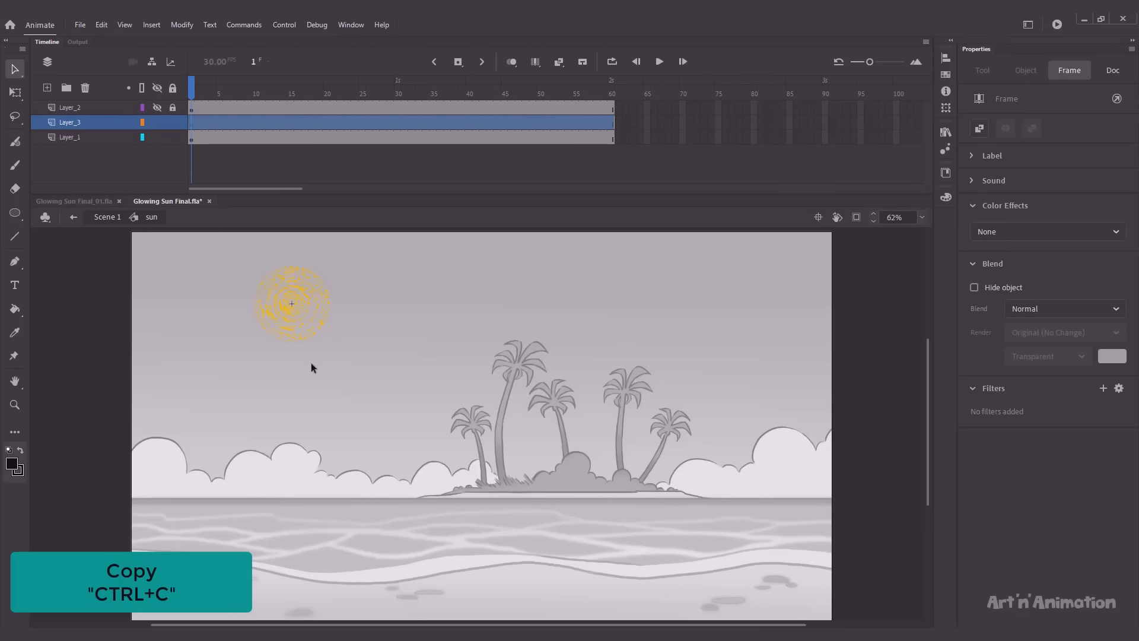
pyautogui.hotkey('ctrl', 'shift', 'v')
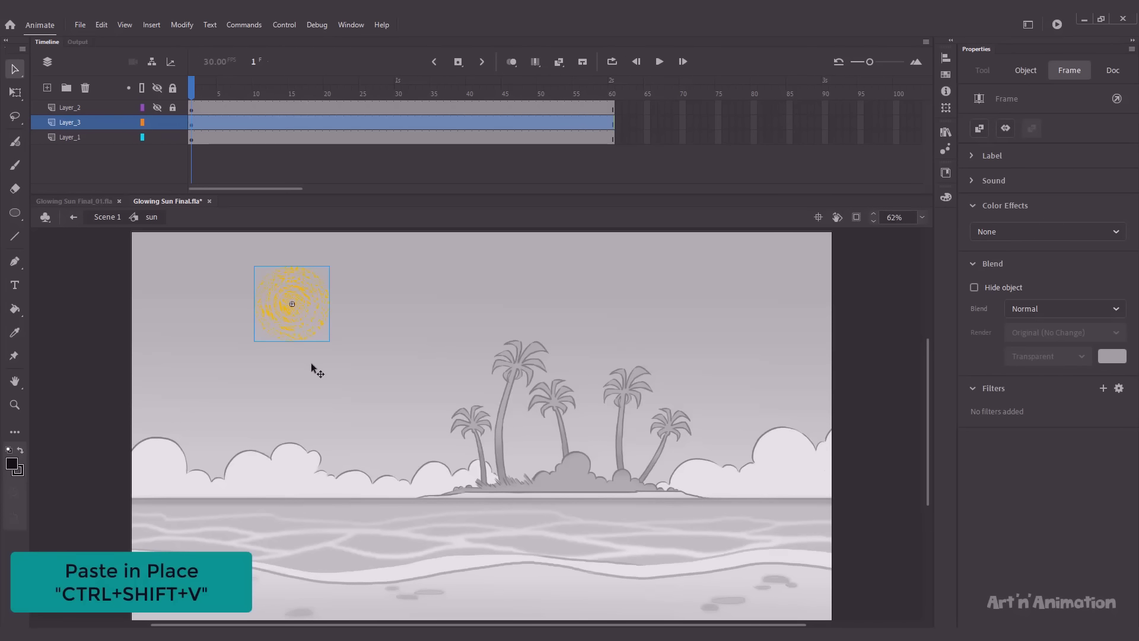
# Step: Enlarge the Layer_3 shape copy slightly and rotate it a little clockwise around its centre
pyautogui.press('q')
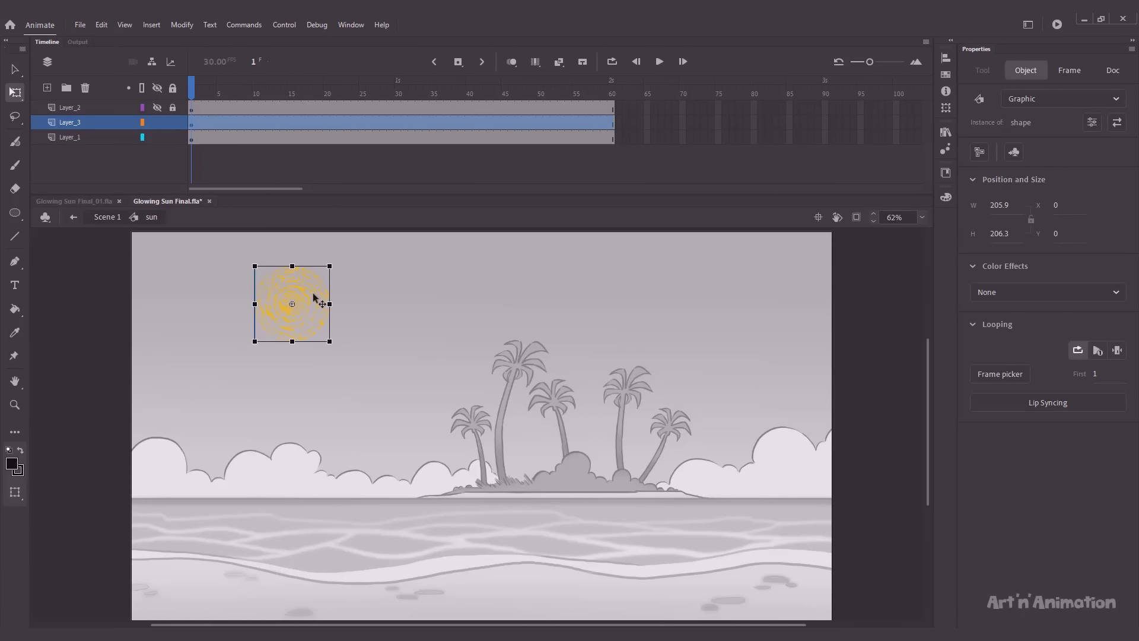
pyautogui.hotkey('ctrl', 'alt', 's')
pyautogui.write('10')
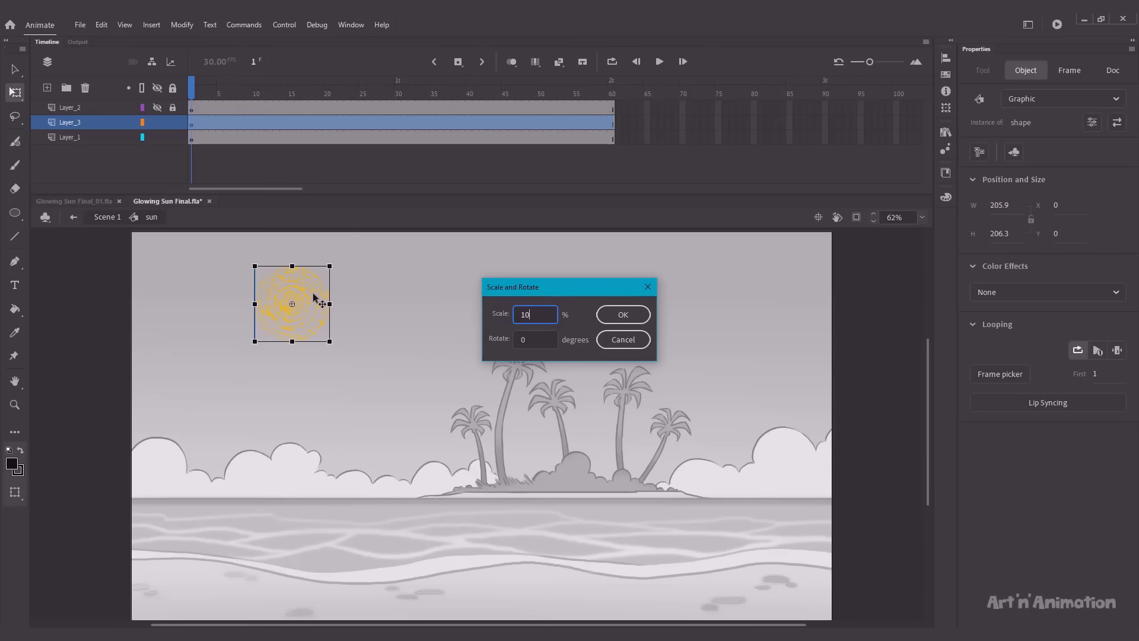
pyautogui.write('0')
pyautogui.press('Return')
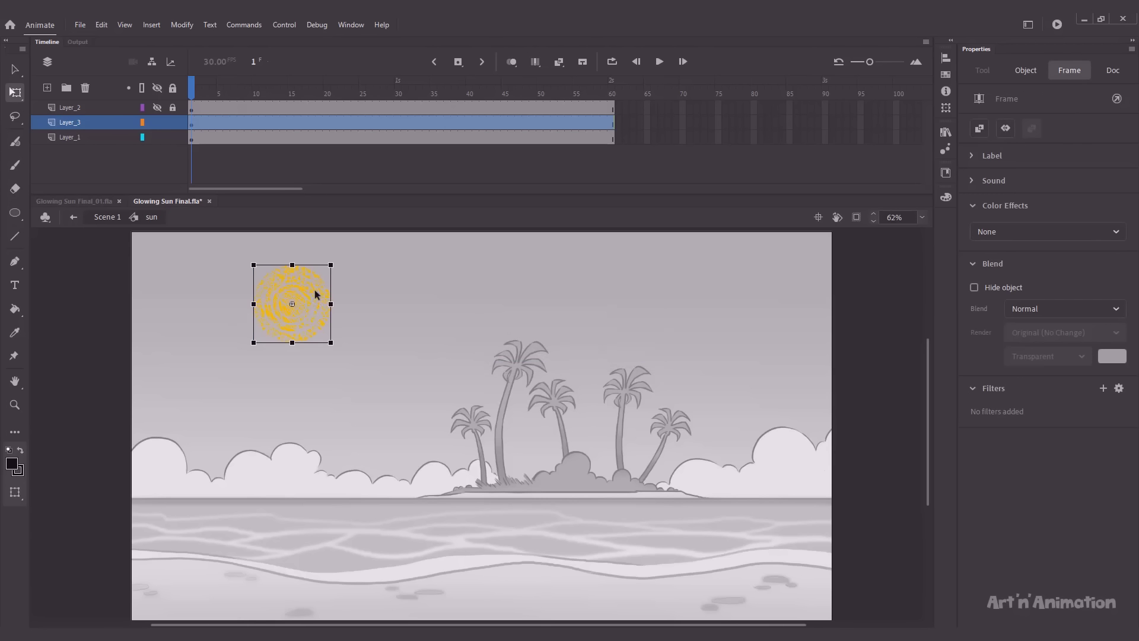
pyautogui.moveTo(338, 262); pyautogui.dragTo(350, 279)
pyautogui.click(354, 257)
pyautogui.press('v')
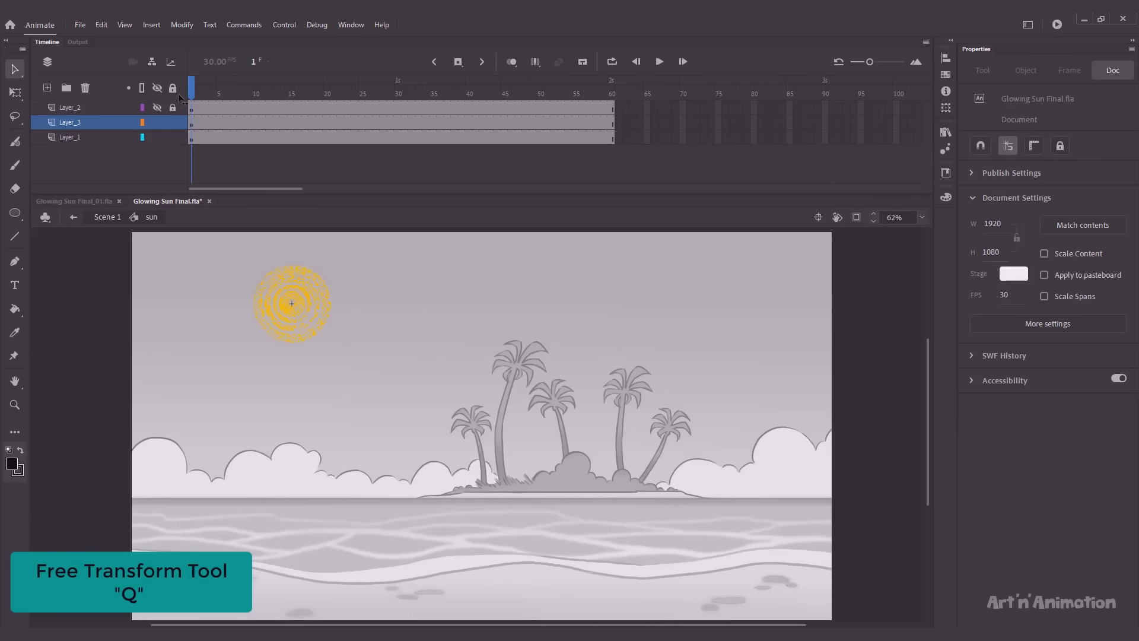
# Step: Add a new layer above Layer_3 and paste the copied shape instance in place on it
pyautogui.click(48, 89)
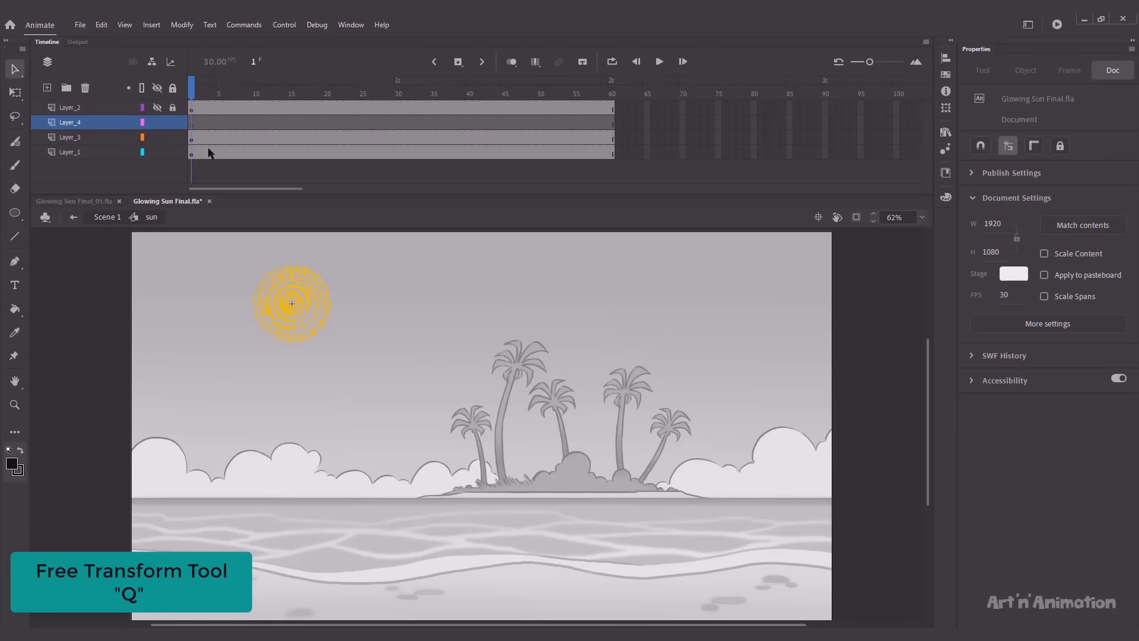
pyautogui.doubleClick(219, 123)
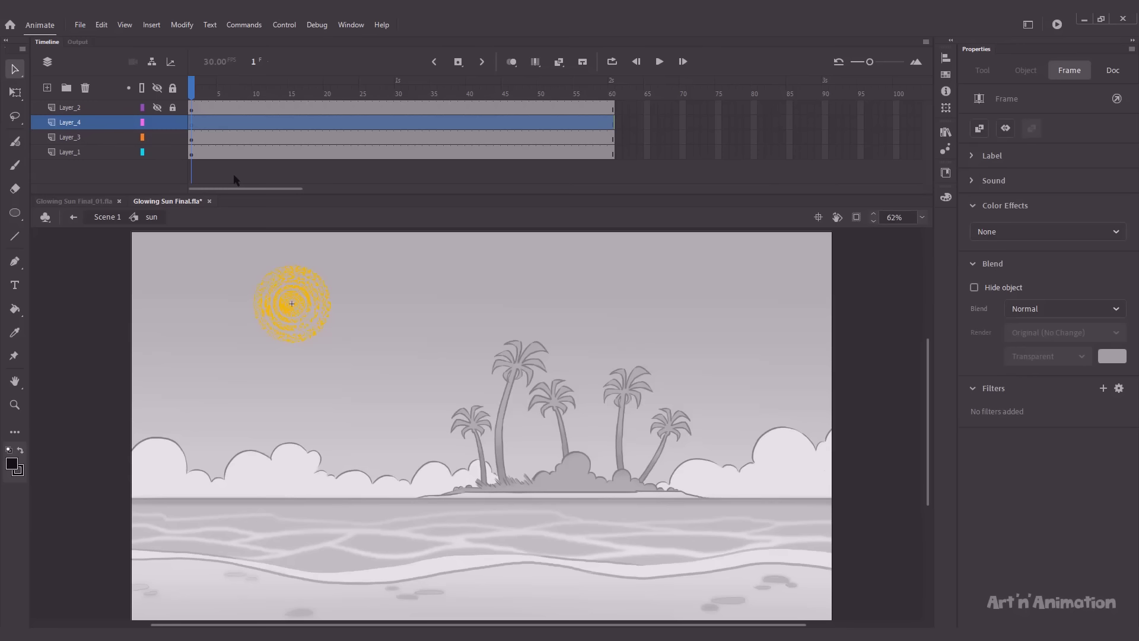
pyautogui.hotkey('ctrl', 'shift', 'v')
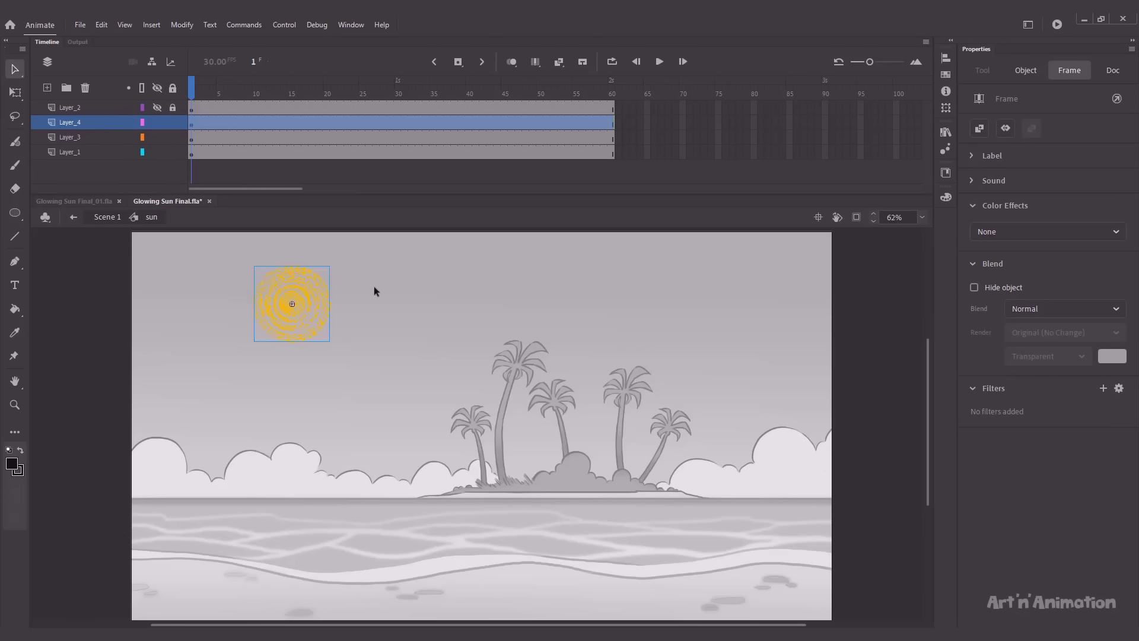
# Step: Rotate the Layer_4 shape copy a little counterclockwise with the Free Transform tool
pyautogui.click(328, 305)
pyautogui.press('q')
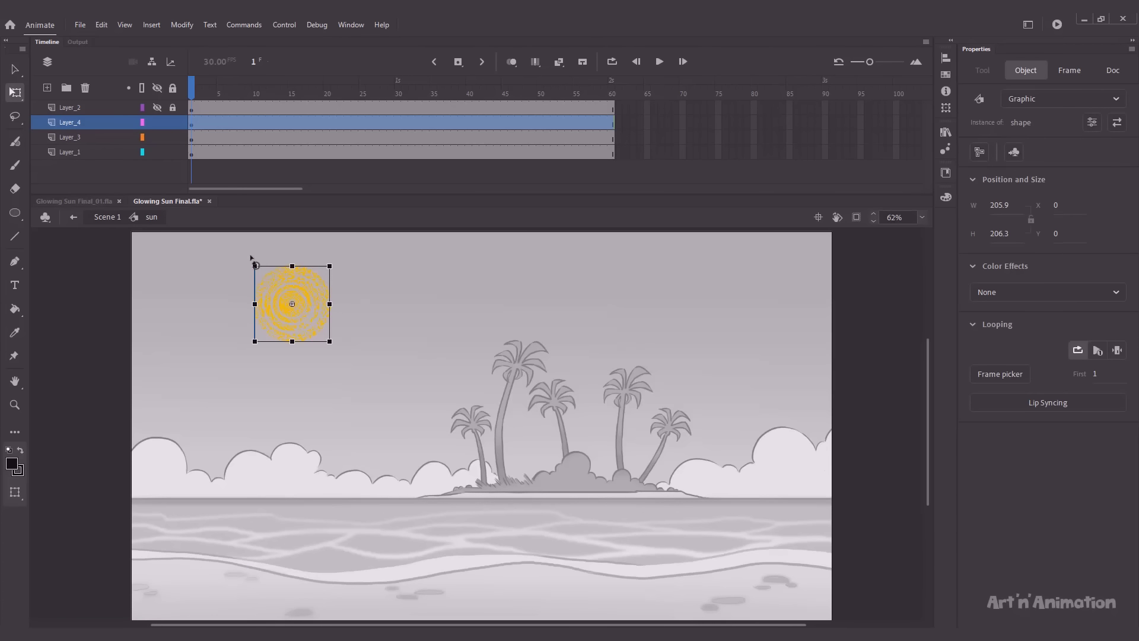
pyautogui.moveTo(251, 258); pyautogui.dragTo(234, 277)
pyautogui.click(234, 277)
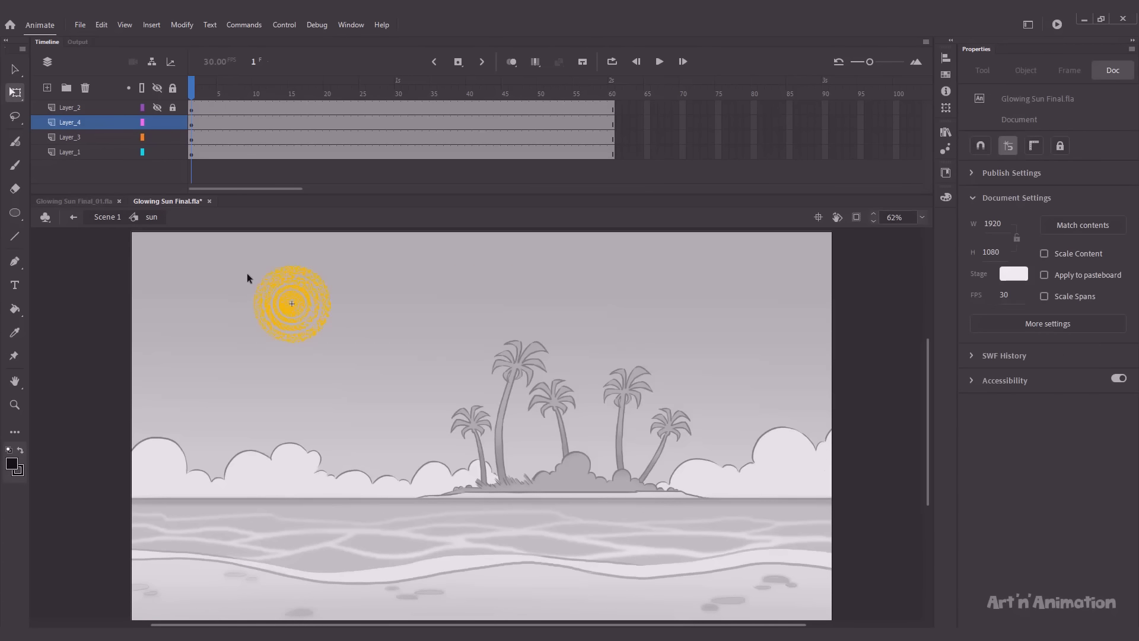
pyautogui.press('v')
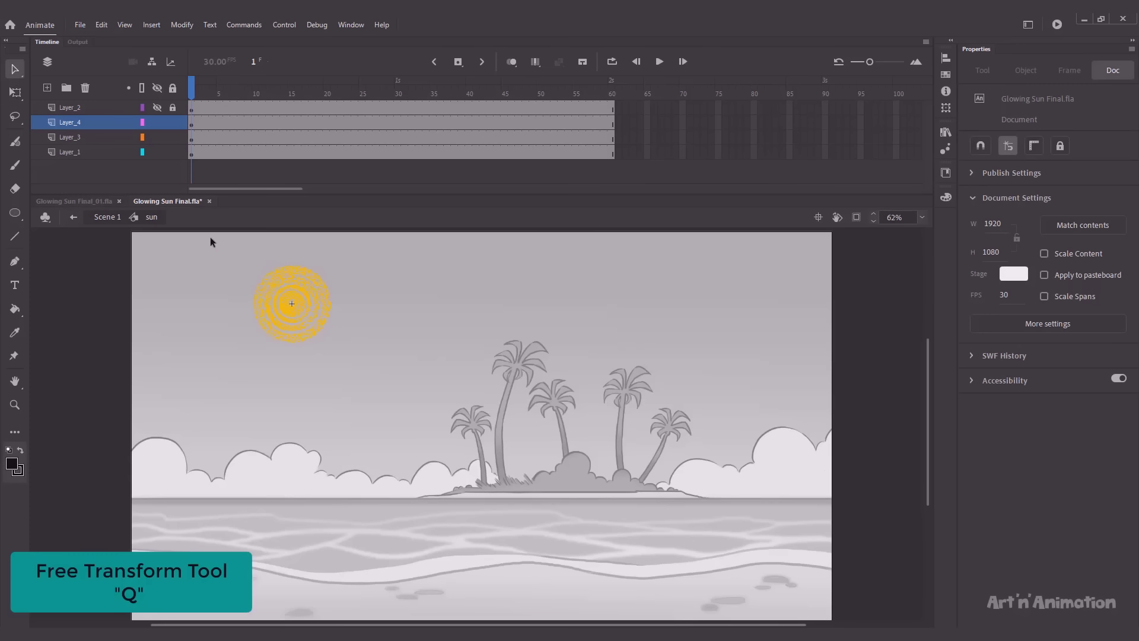
# Step: Lock Layer_1 and Layer_4, and set the Layer_3 shape instance's first looping frame to 20
pyautogui.moveTo(172, 154)
pyautogui.click(172, 122)
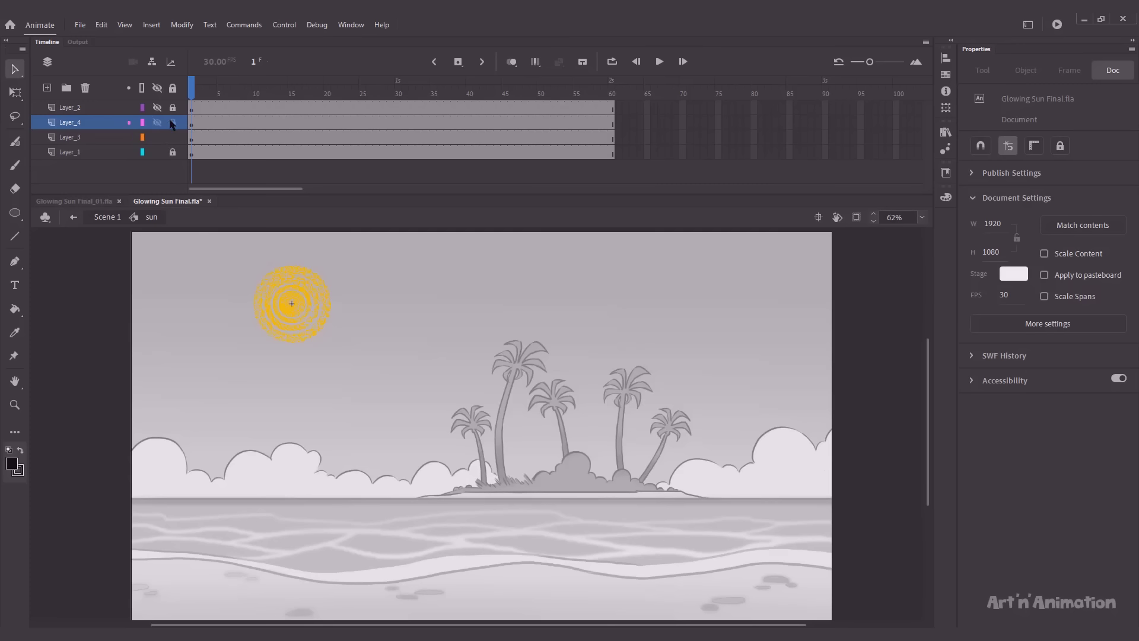
pyautogui.click(98, 137)
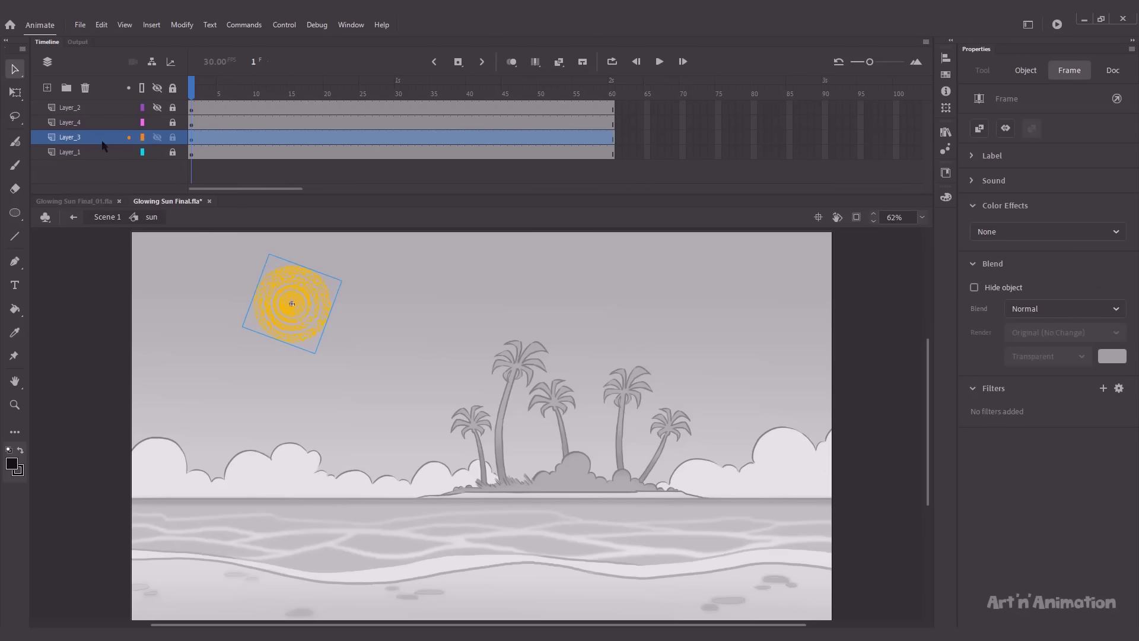
pyautogui.click(292, 298)
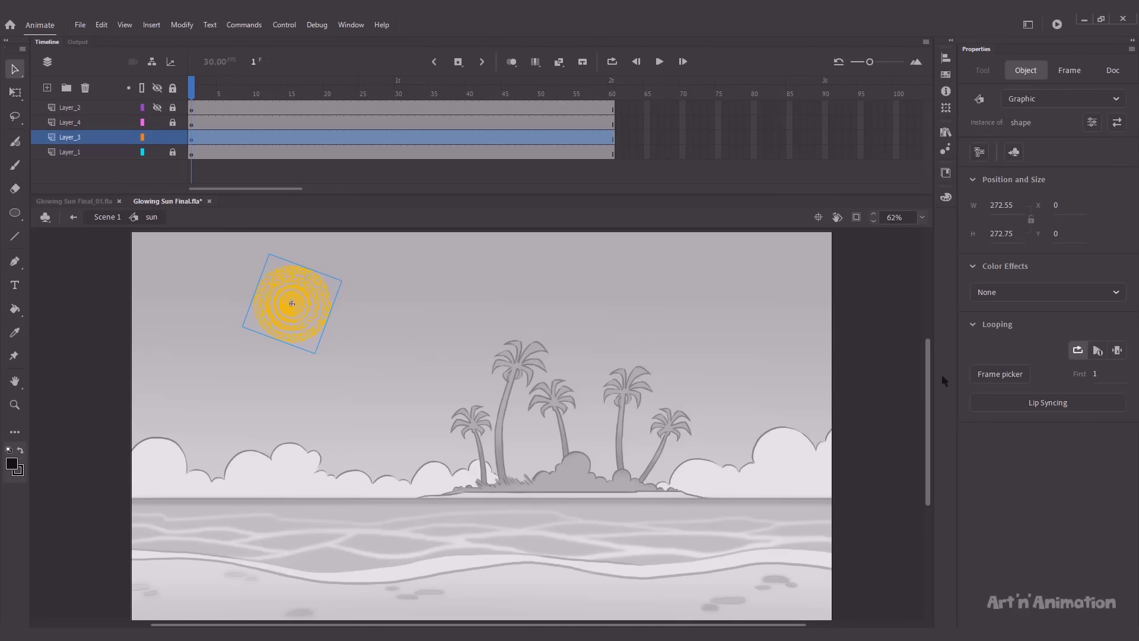
pyautogui.click(1095, 373)
pyautogui.write('20')
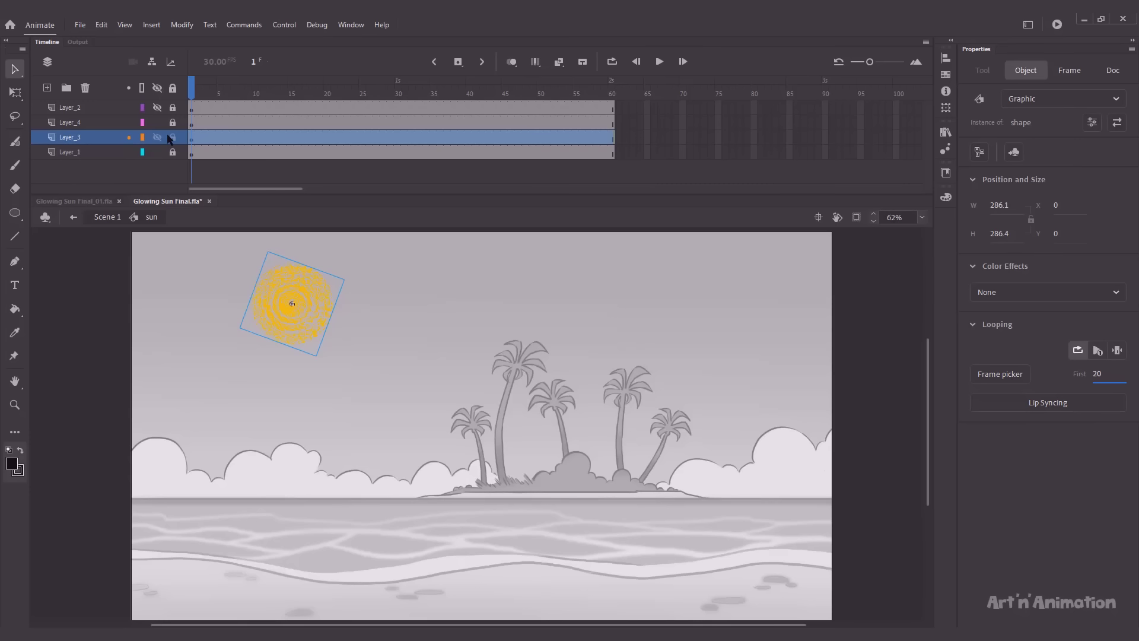
# Step: Lock Layer_3, unlock Layer_4, and set the Layer_4 shape instance's first looping frame to 40
pyautogui.click(172, 137)
pyautogui.click(173, 122)
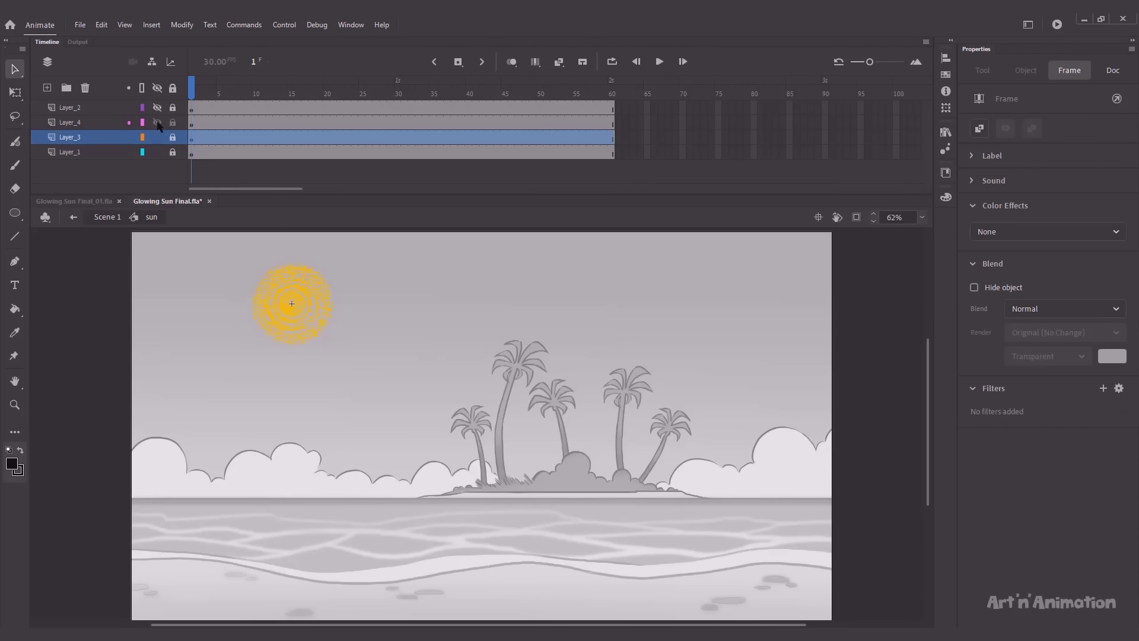
pyautogui.click(70, 122)
pyautogui.click(292, 314)
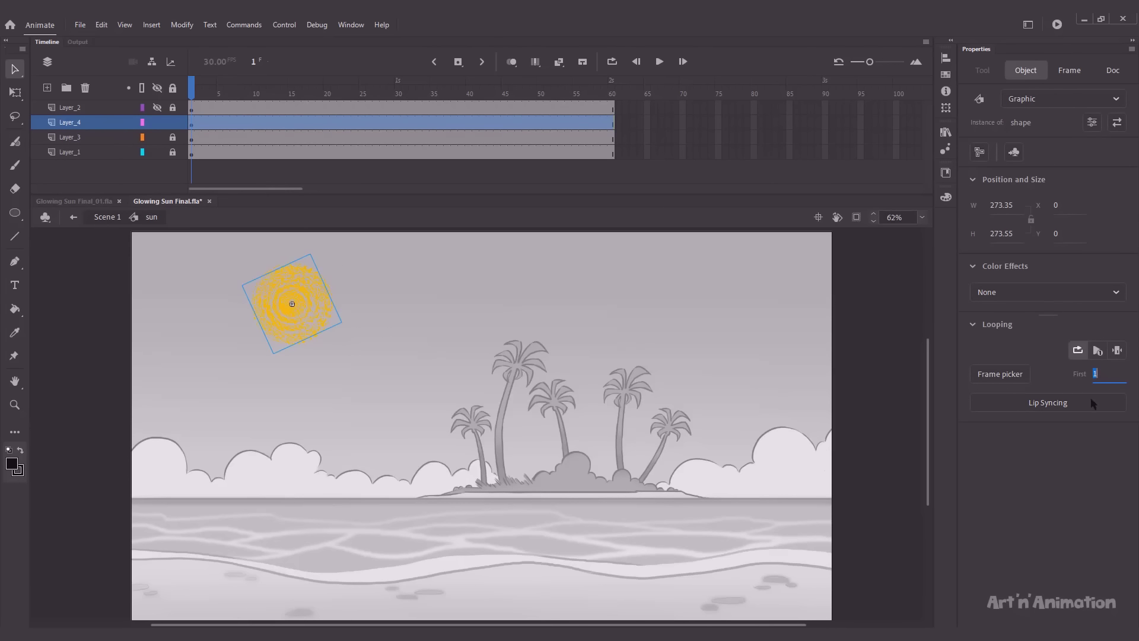
pyautogui.write('40')
pyautogui.press('Return')
# Step: Play the layered animation, lock all layers, show Layer_2, and play the animation again
pyautogui.click(835, 400)
pyautogui.press('Return')
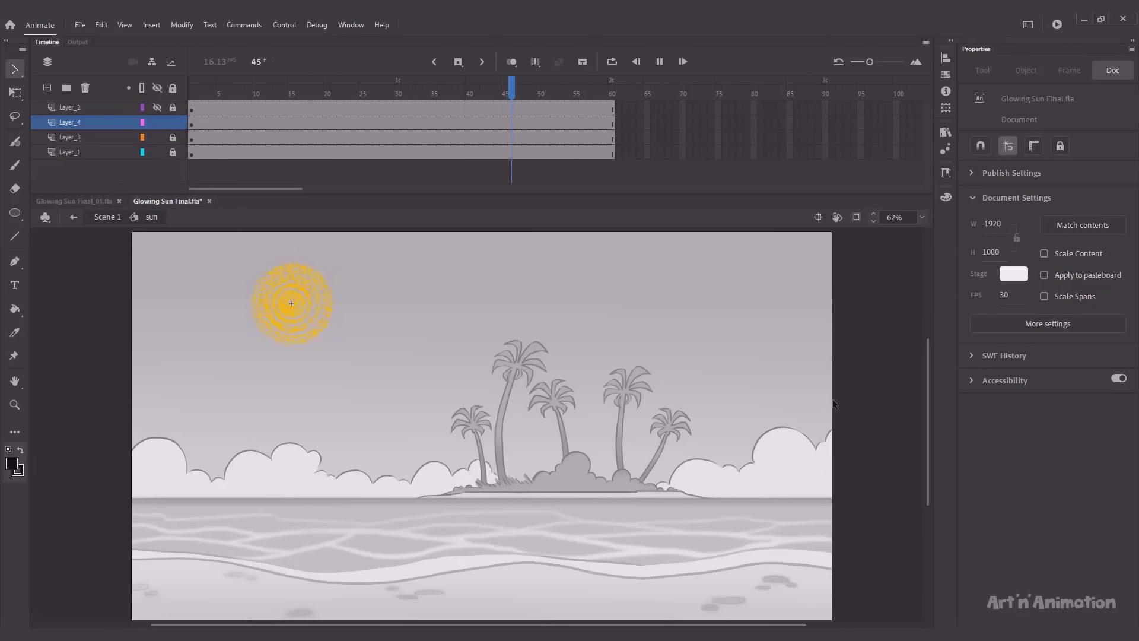
pyautogui.click(172, 89)
pyautogui.press('Return')
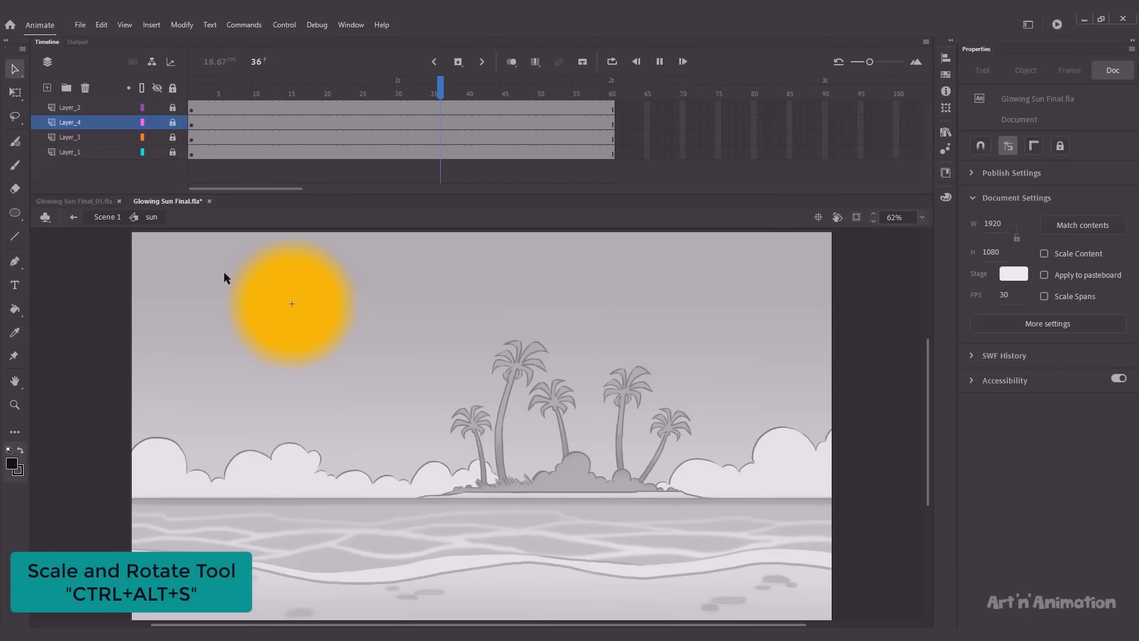
# Step: Unlock Layer_2 and scale its orange circle to 90% with Scale and Rotate
pyautogui.click(107, 110)
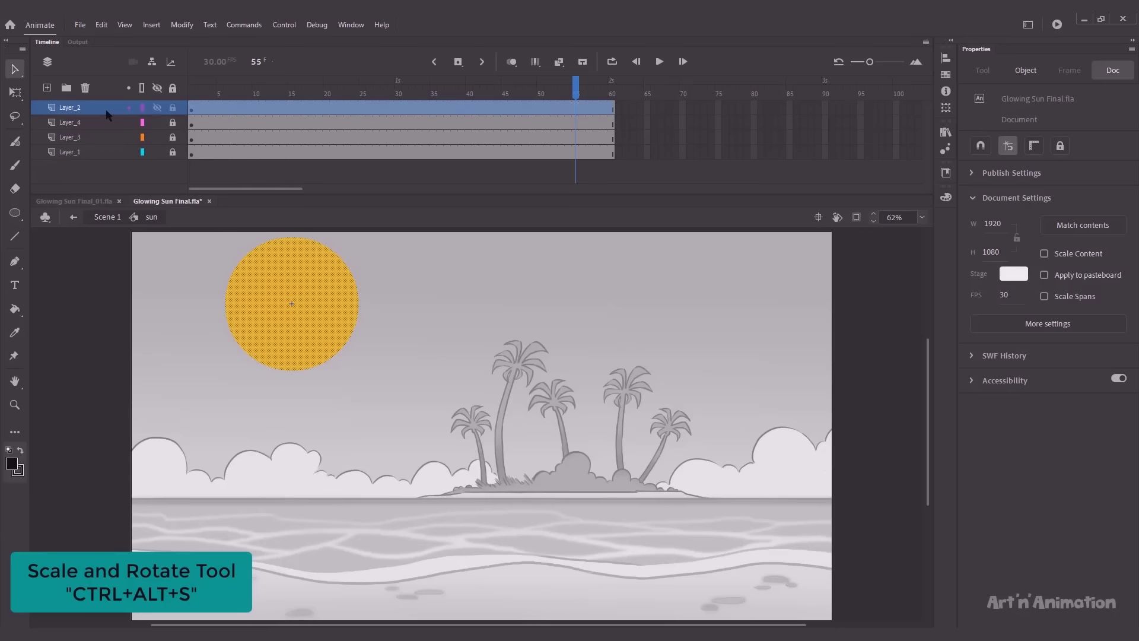
pyautogui.hotkey('ctrl', 'alt', 's')
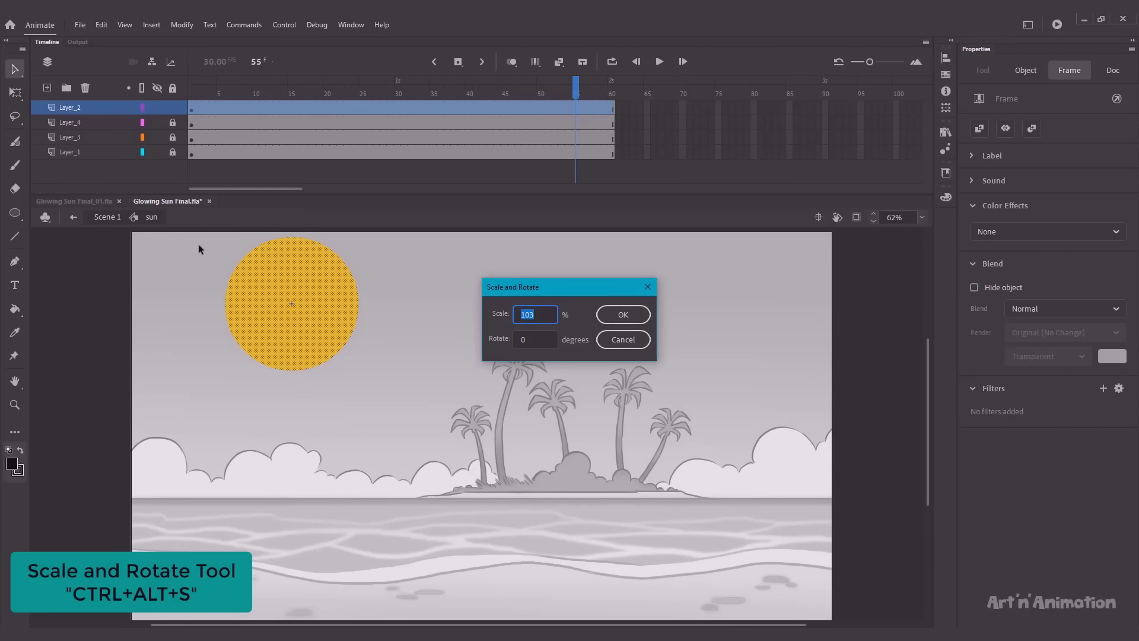
pyautogui.write('90')
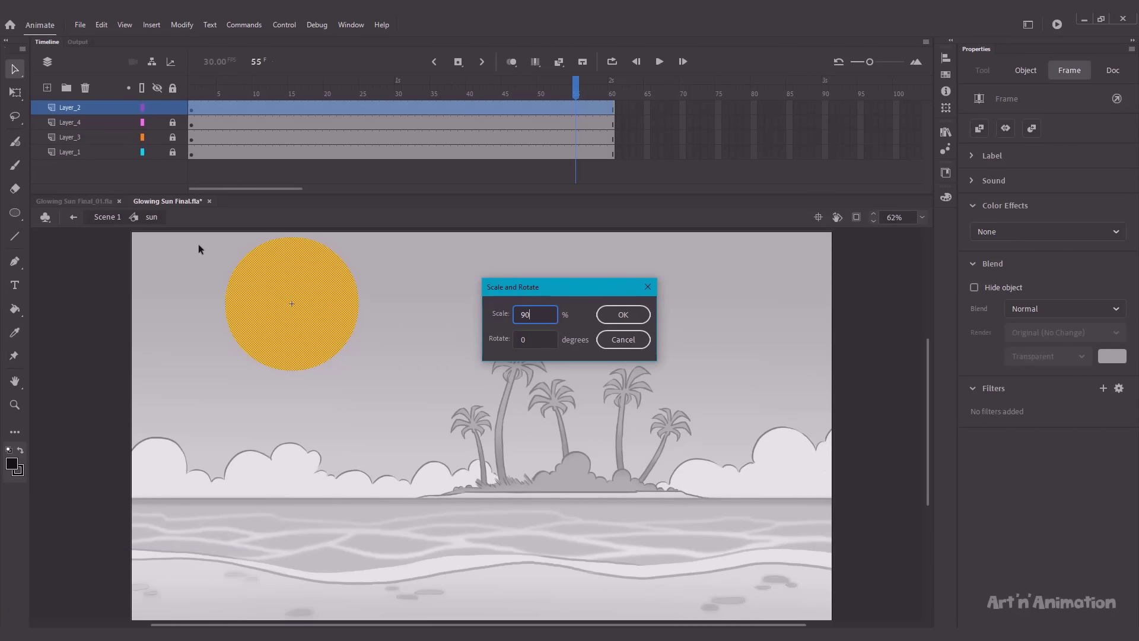
pyautogui.press('Return')
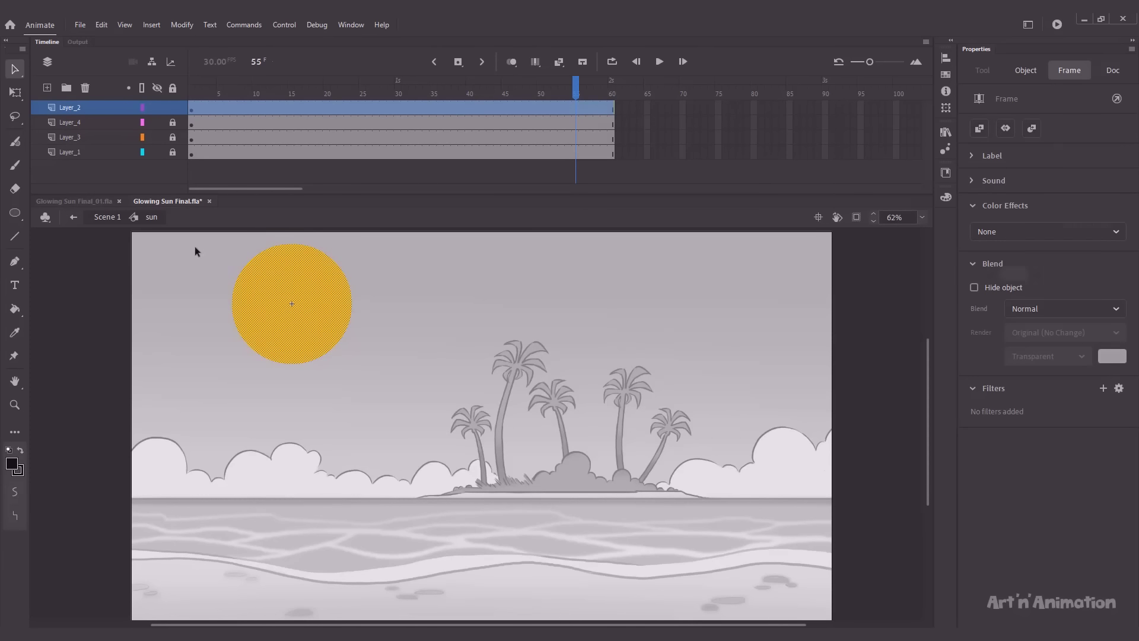
# Step: Return to frame 1 and scale the Layer_2 circle by a further 90%
pyautogui.hotkey('shift', ',')
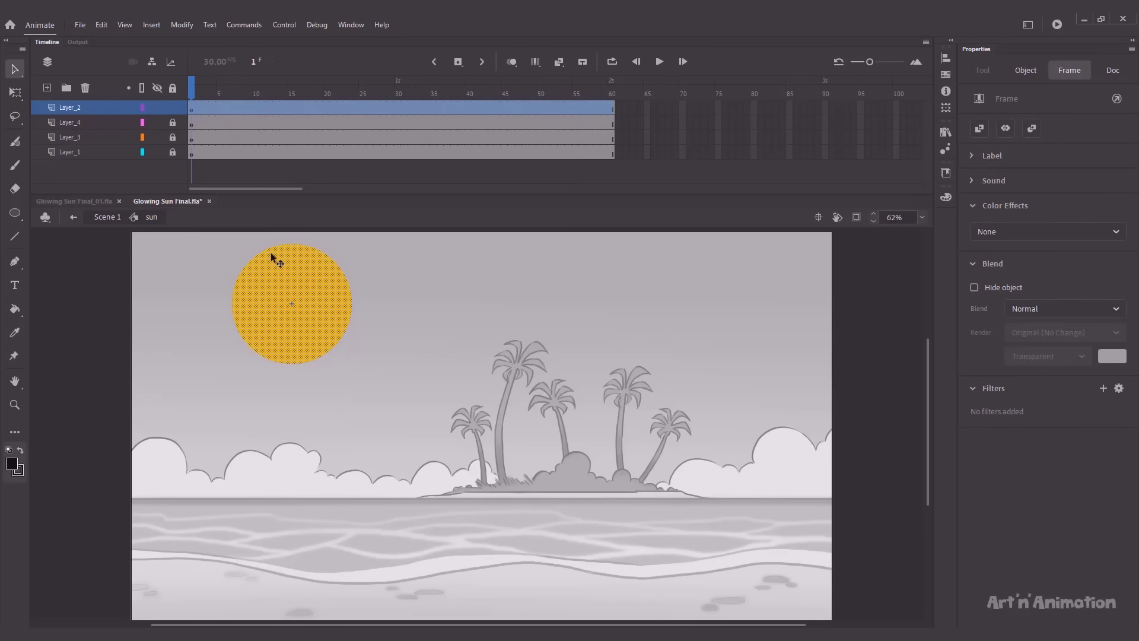
pyautogui.hotkey('ctrl', 'alt', 's')
pyautogui.write('90')
pyautogui.press('Return')
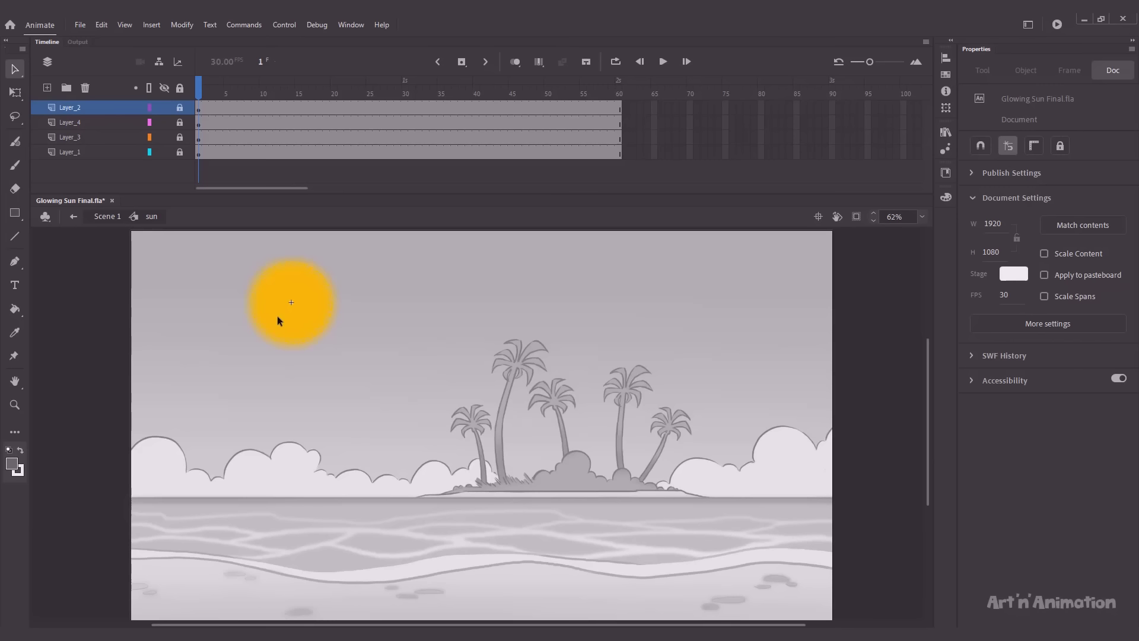
# Step: Add a Blur filter to the Layer_1 frame with High quality and Blur X and Y of 3
pyautogui.click(99, 151)
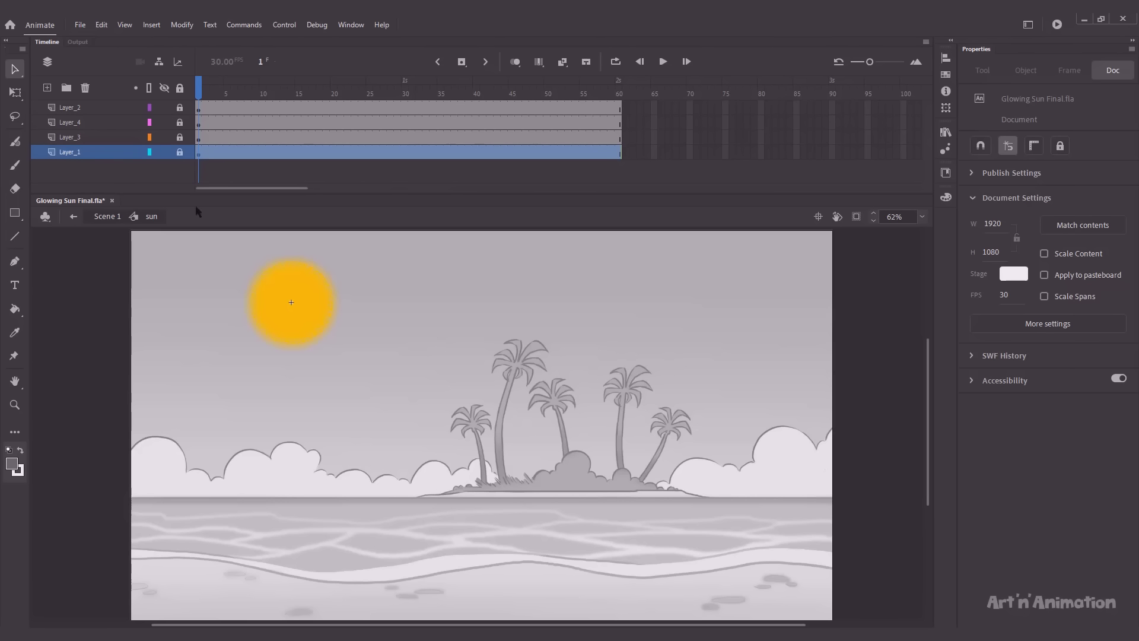
pyautogui.click(1103, 388)
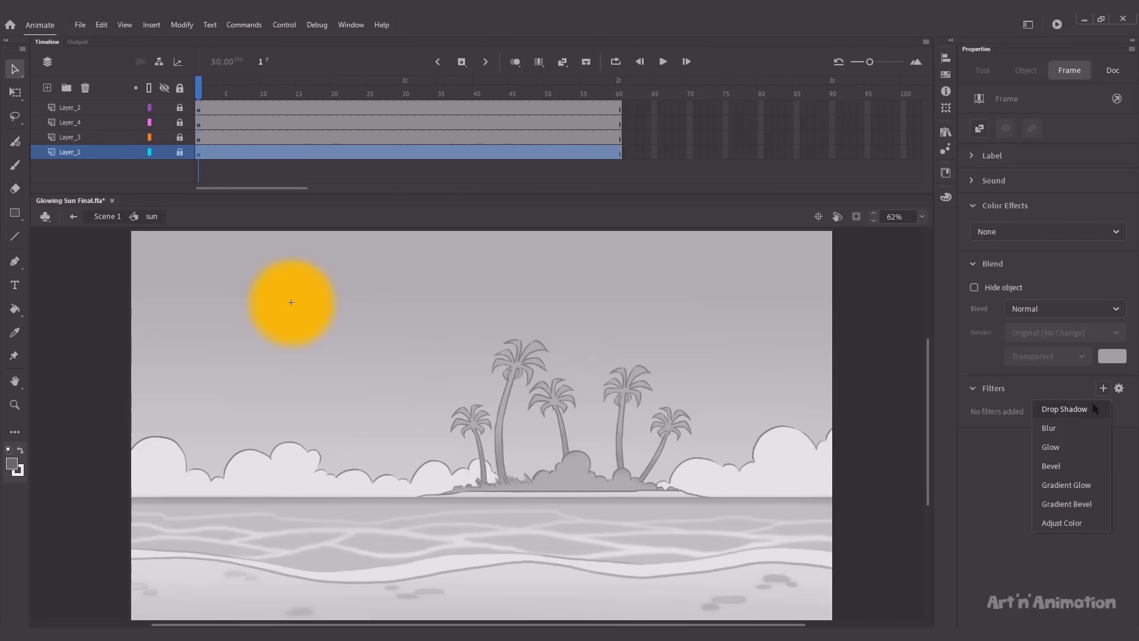
pyautogui.click(1070, 430)
pyautogui.click(1077, 466)
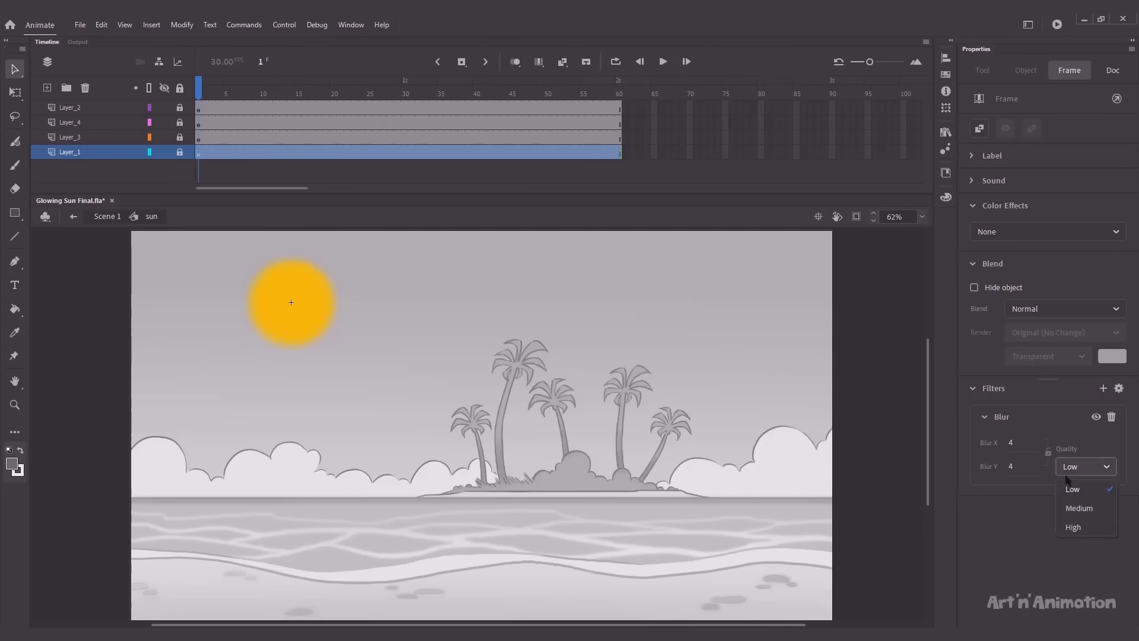
pyautogui.click(1066, 521)
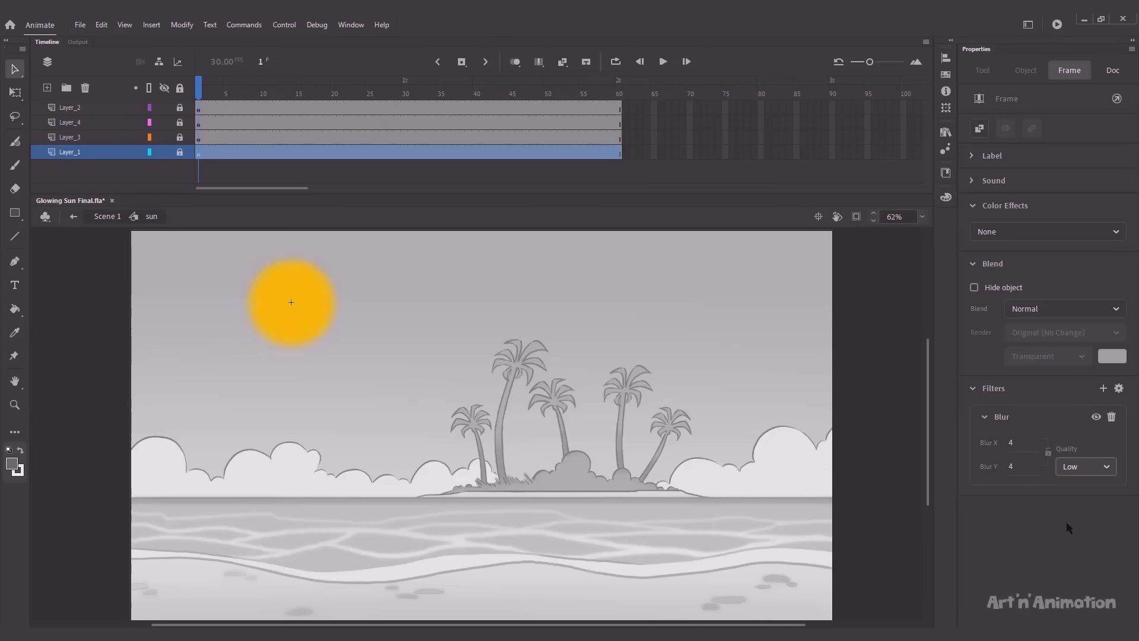
pyautogui.click(1013, 444)
pyautogui.write('03')
pyautogui.click(1014, 466)
pyautogui.write('03')
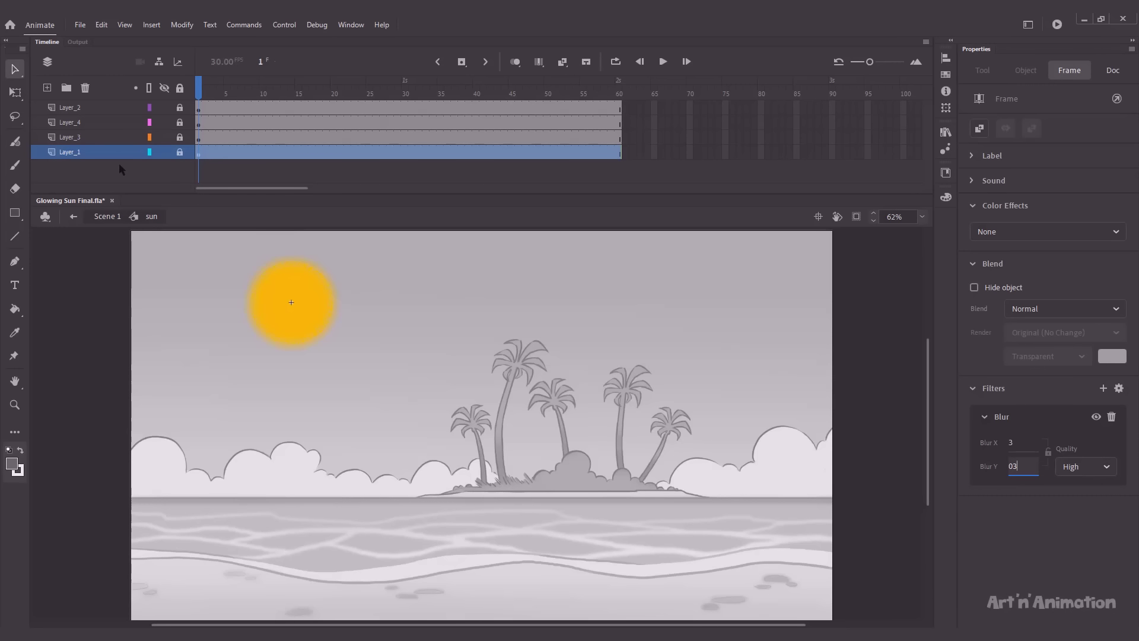
# Step: Add a Blur filter to the Layer_3 frame and set its quality to High
pyautogui.click(70, 137)
pyautogui.click(1102, 387)
pyautogui.click(1062, 415)
pyautogui.click(1086, 466)
pyautogui.click(1066, 507)
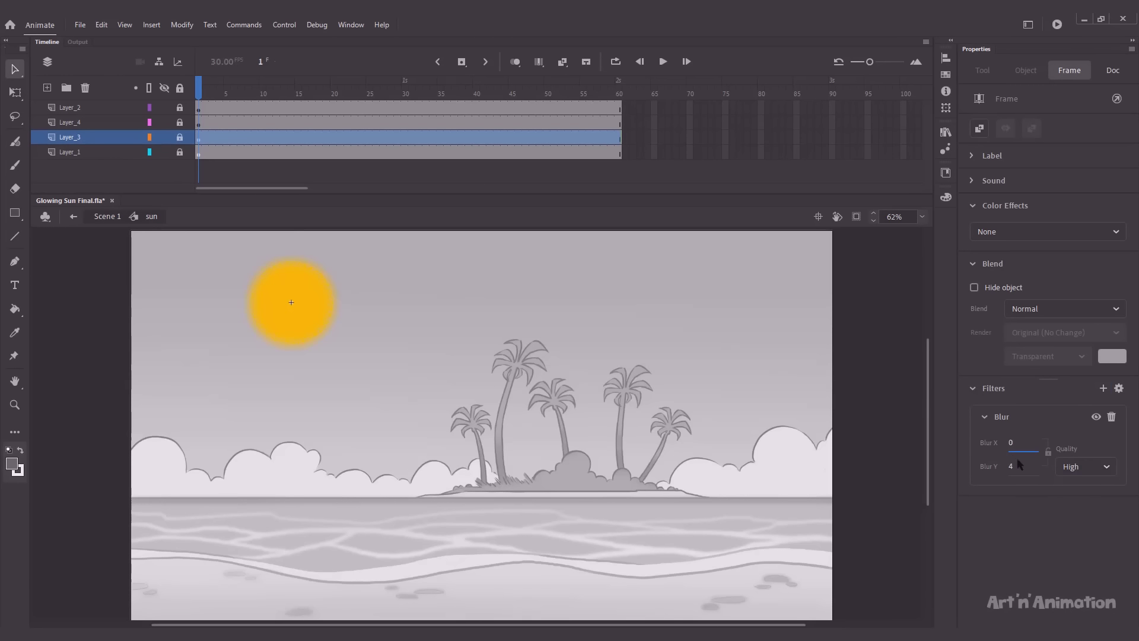
# Step: Add a Blur filter to the Layer_4 frame with High quality and Blur X and Y of 3
pyautogui.click(110, 124)
pyautogui.click(1103, 388)
pyautogui.click(1062, 415)
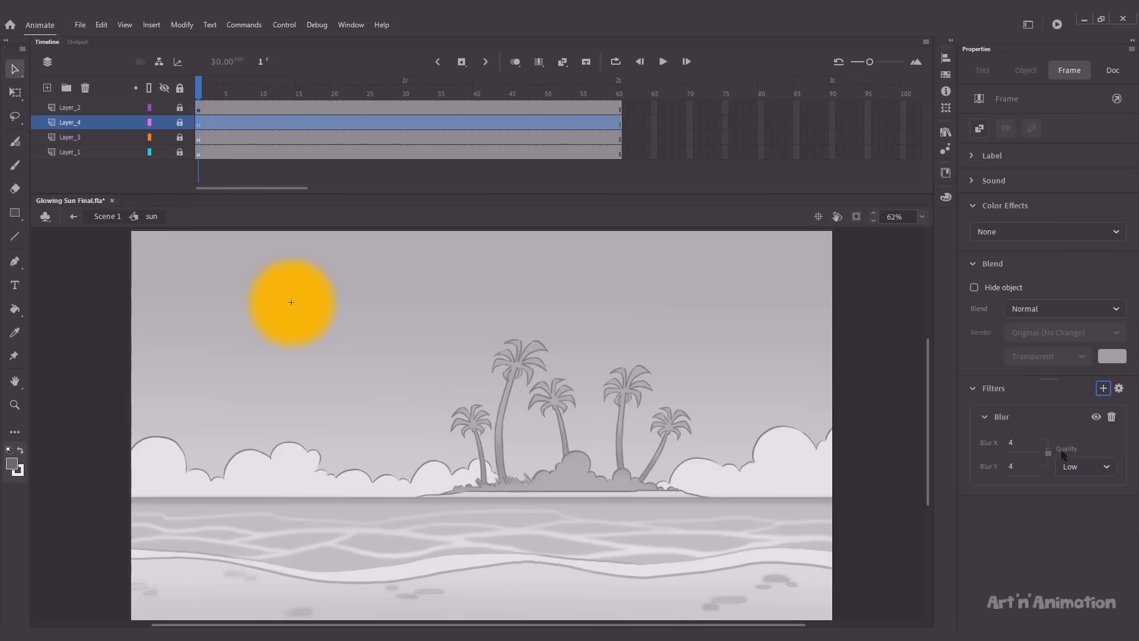
pyautogui.click(1086, 466)
pyautogui.click(1066, 507)
pyautogui.click(1014, 442)
pyautogui.write('3')
pyautogui.click(1014, 466)
pyautogui.write('02')
pyautogui.press('BackSpace')
pyautogui.press('BackSpace')
pyautogui.write('3')
pyautogui.press('Return')
# Step: Return to Scene 1 and play the sun animation over the beach background
pyautogui.click(107, 217)
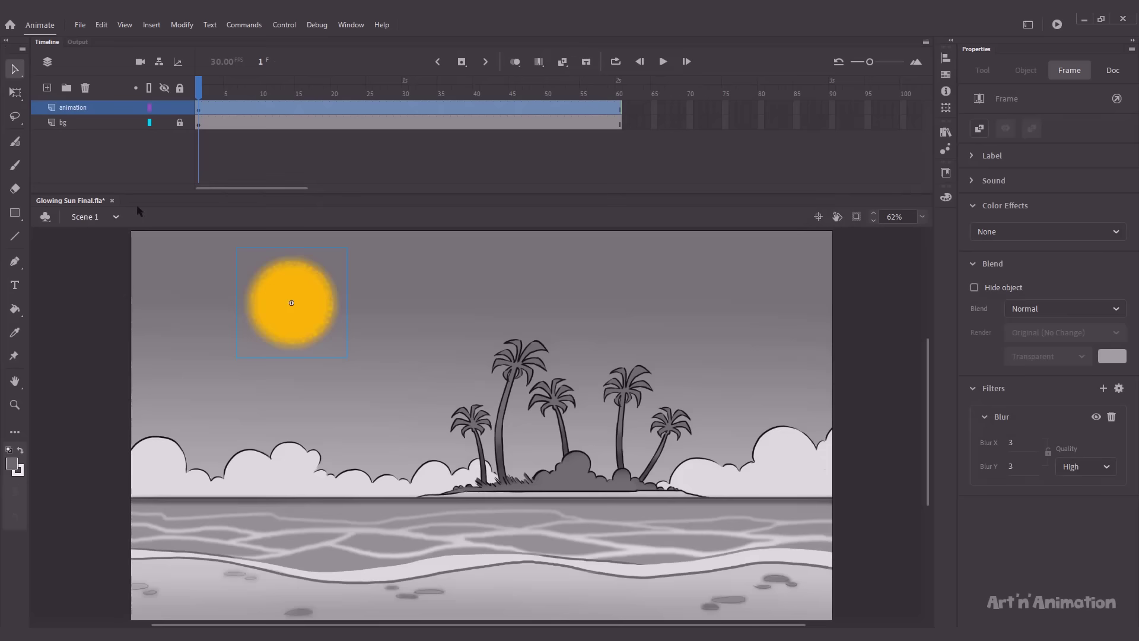
pyautogui.click(223, 236)
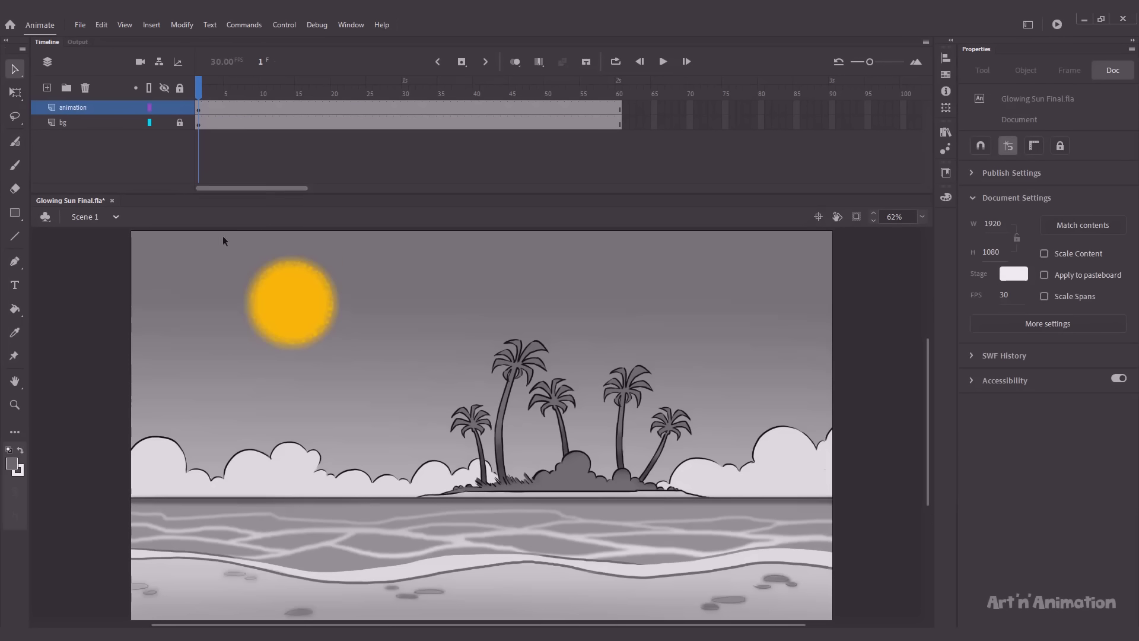
pyautogui.press('Return')
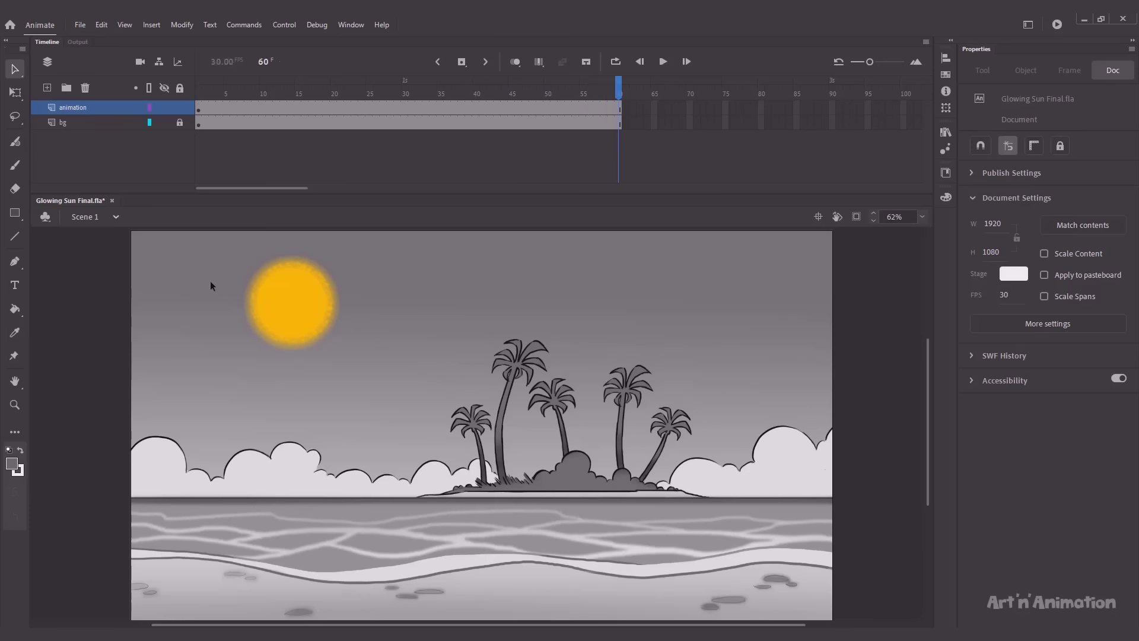
# Step: Open the sun symbol for editing, unlock Layer_2, and scale its circle to 105% with Scale and Rotate
pyautogui.doubleClick(287, 280)
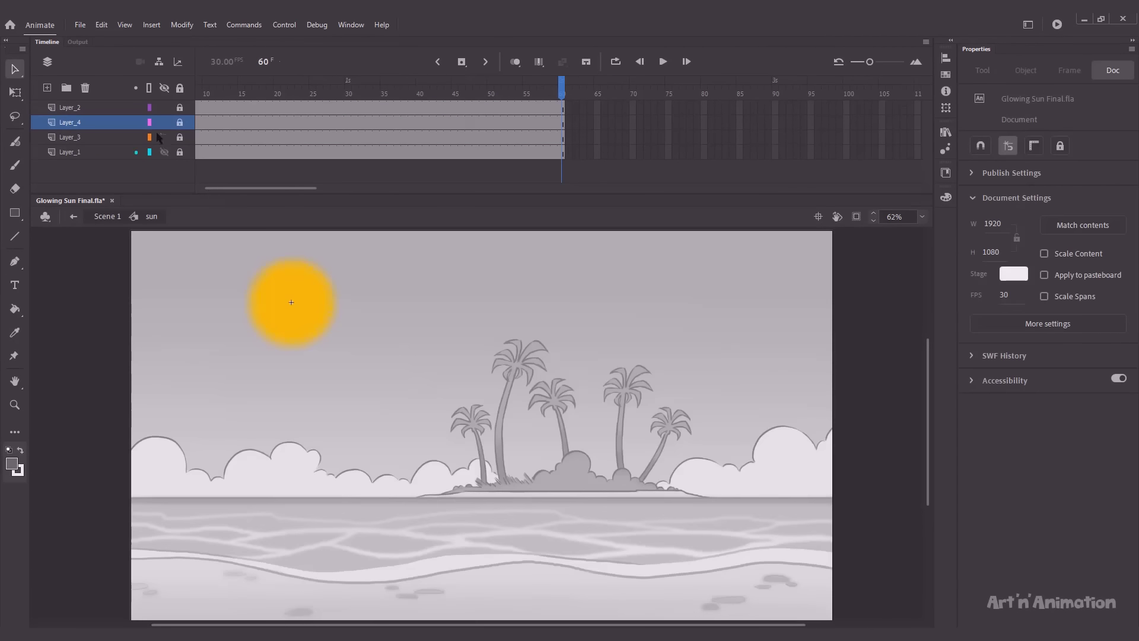
pyautogui.click(86, 110)
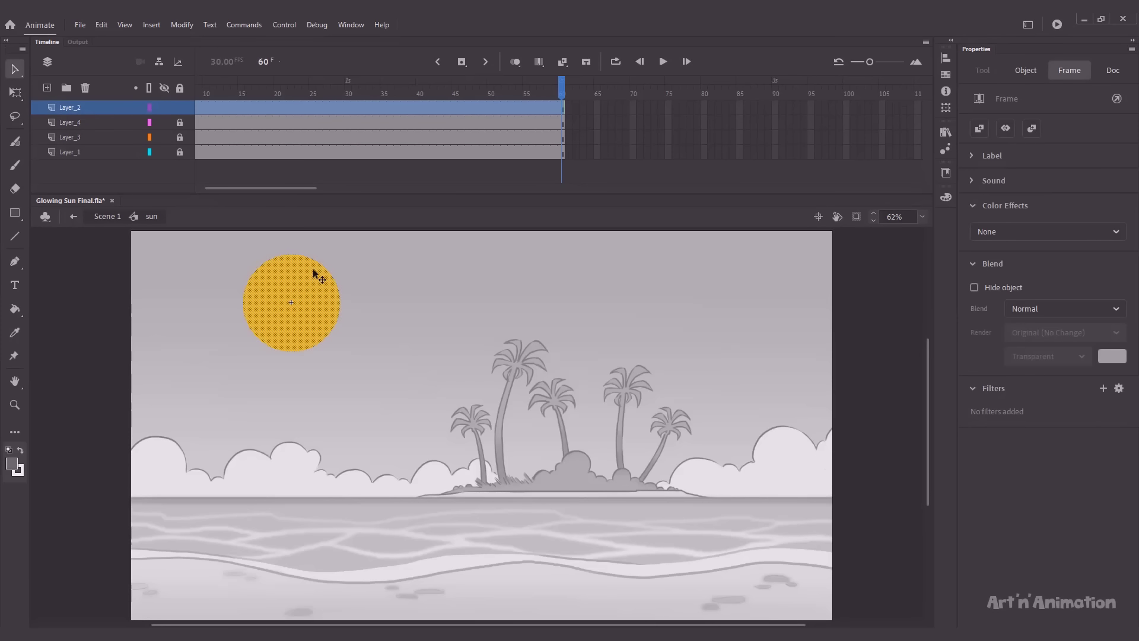
pyautogui.hotkey('ctrl', 'alt', 's')
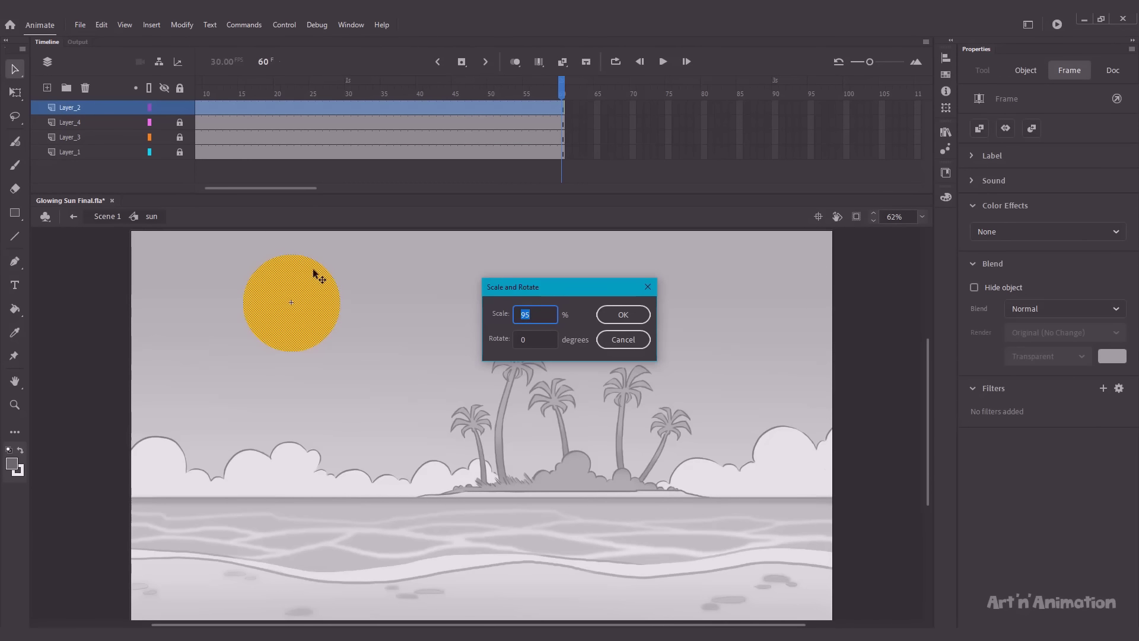
pyautogui.write('105')
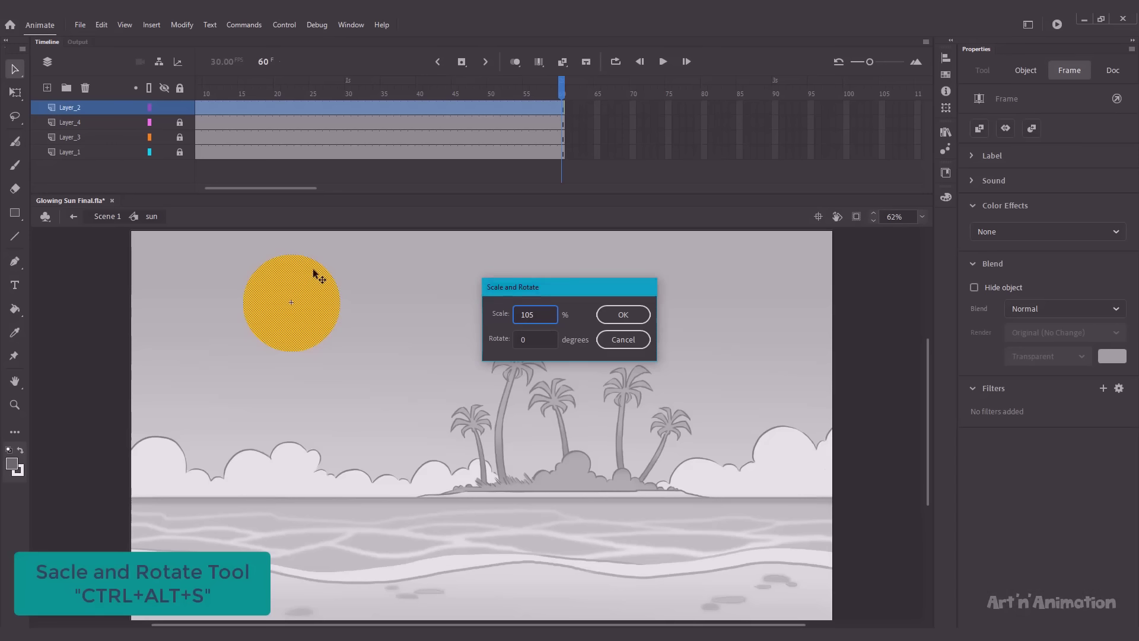
pyautogui.press('Return')
# Step: Deselect the circle, return to Scene 1, and test the movie as an SWF export
pyautogui.click(551, 263)
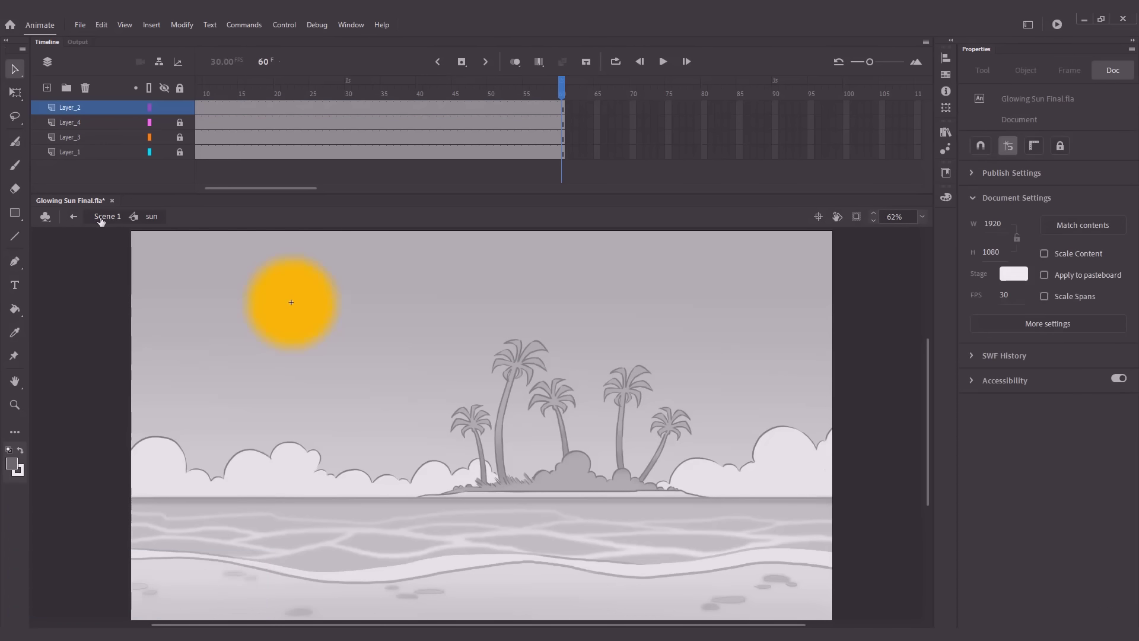
pyautogui.hotkey('ctrl', 'Return')
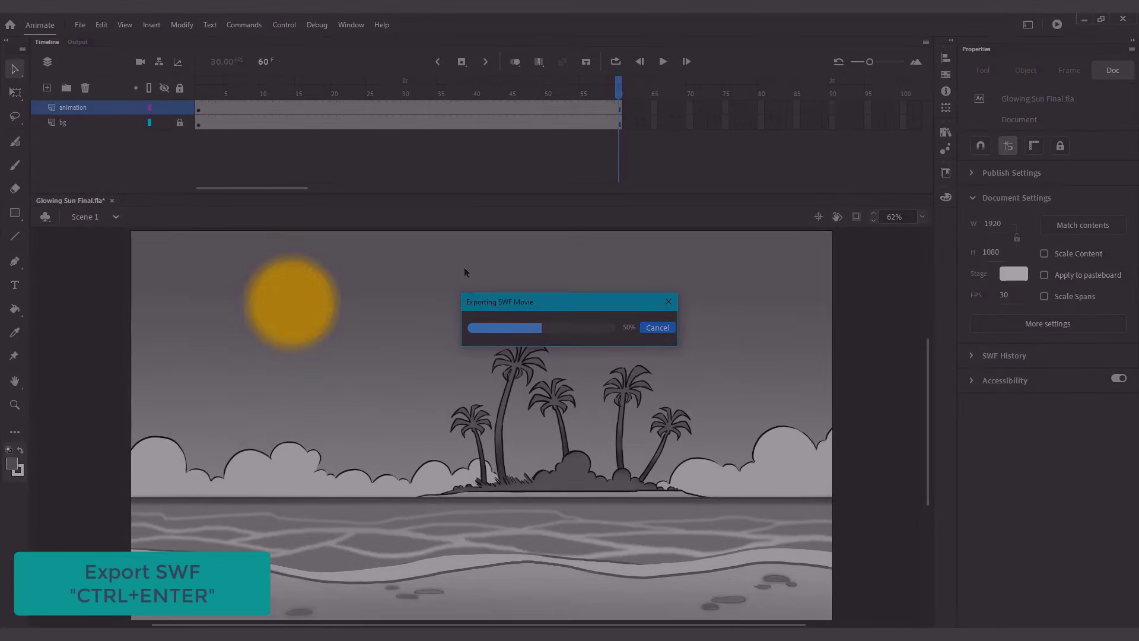